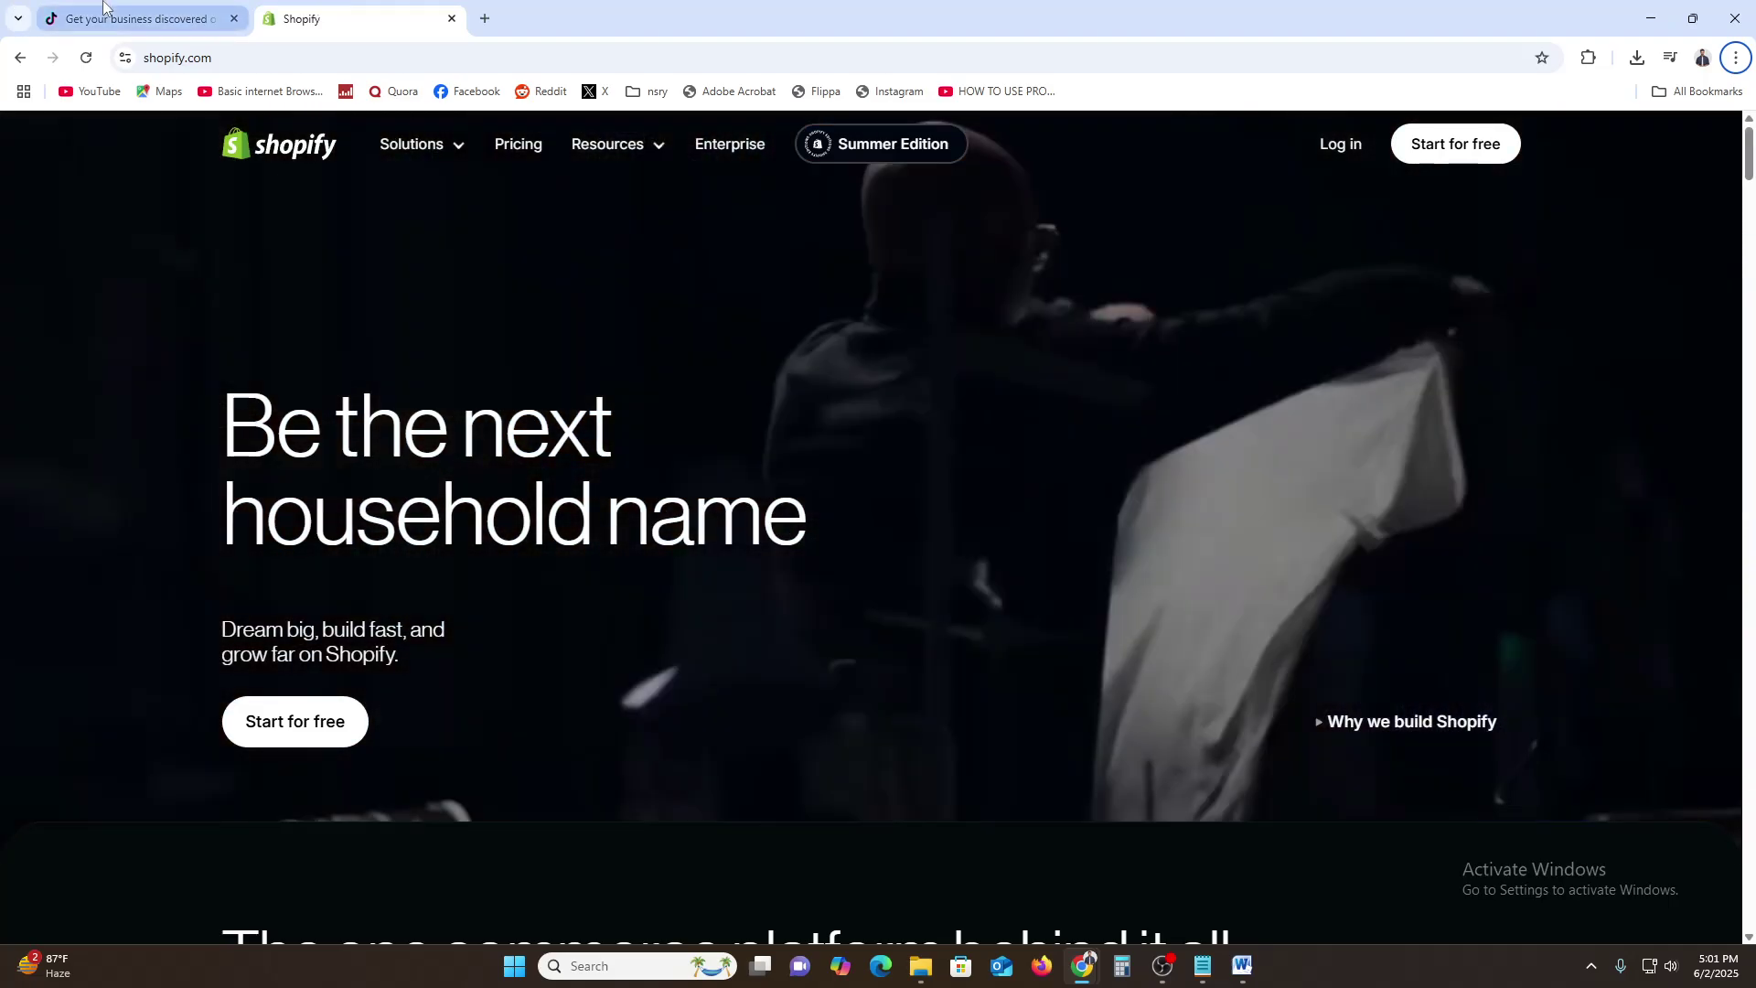
# Search Google for "tiktok buisness" in a new tab.
pyautogui.click(103, 5)
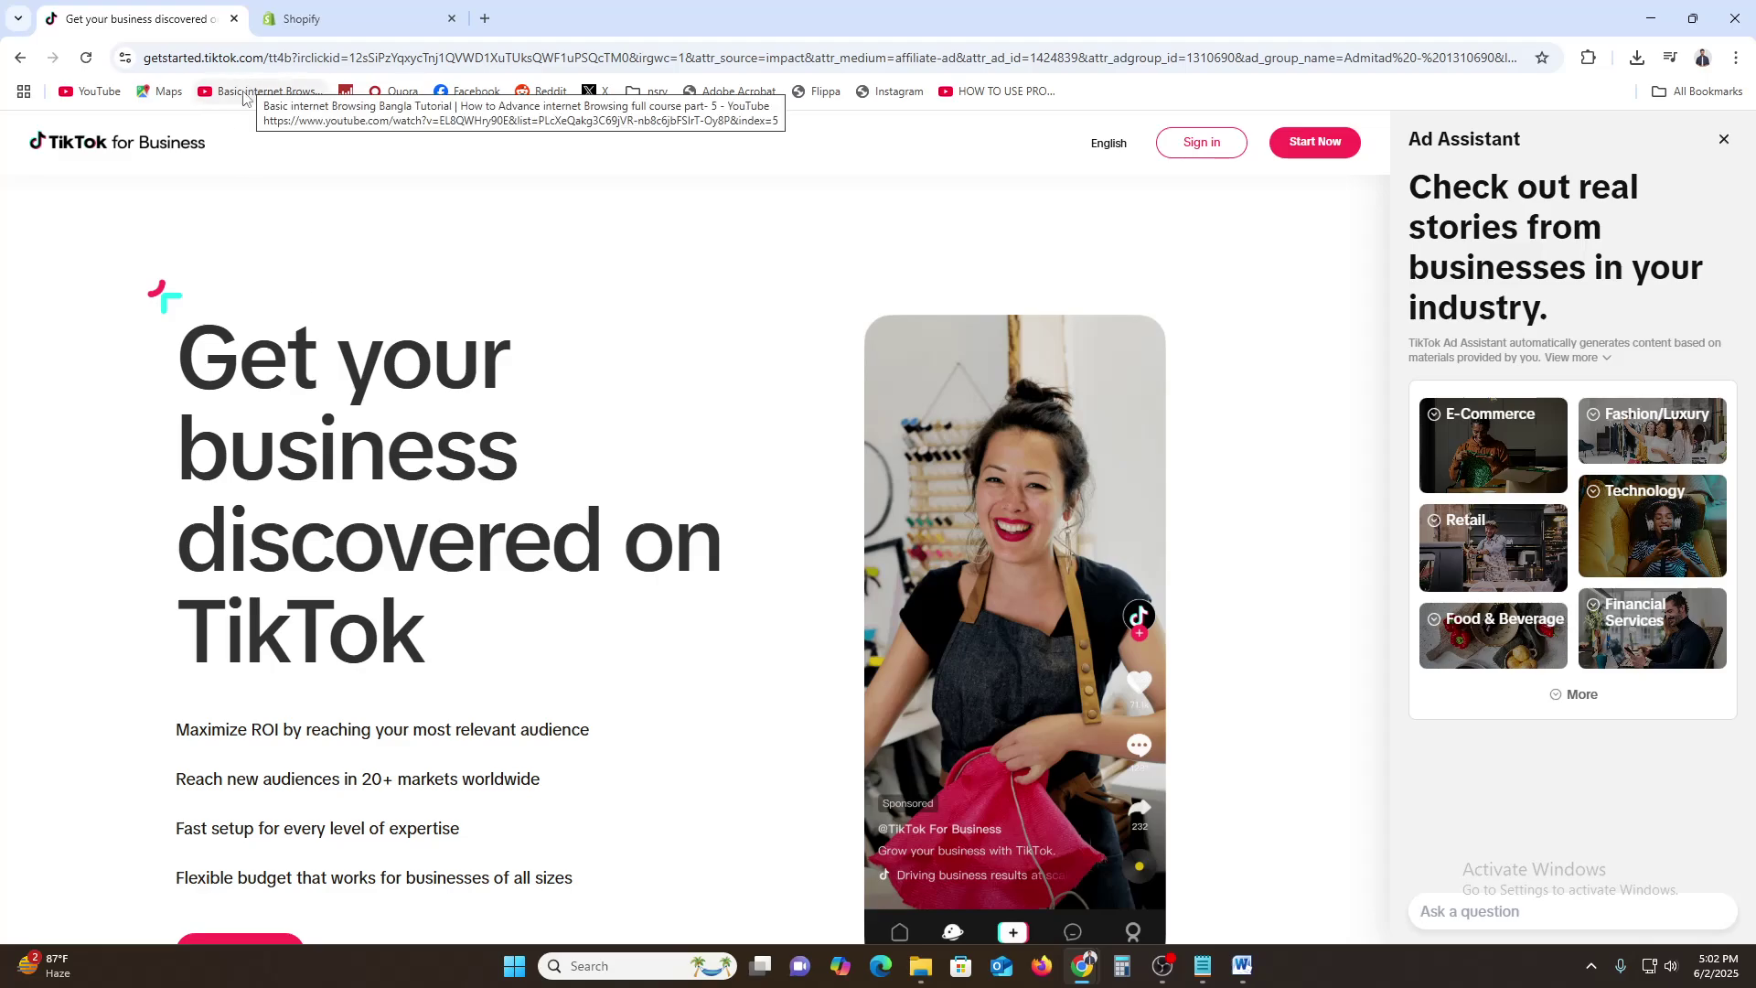
pyautogui.click(499, 22)
pyautogui.write('tiktok')
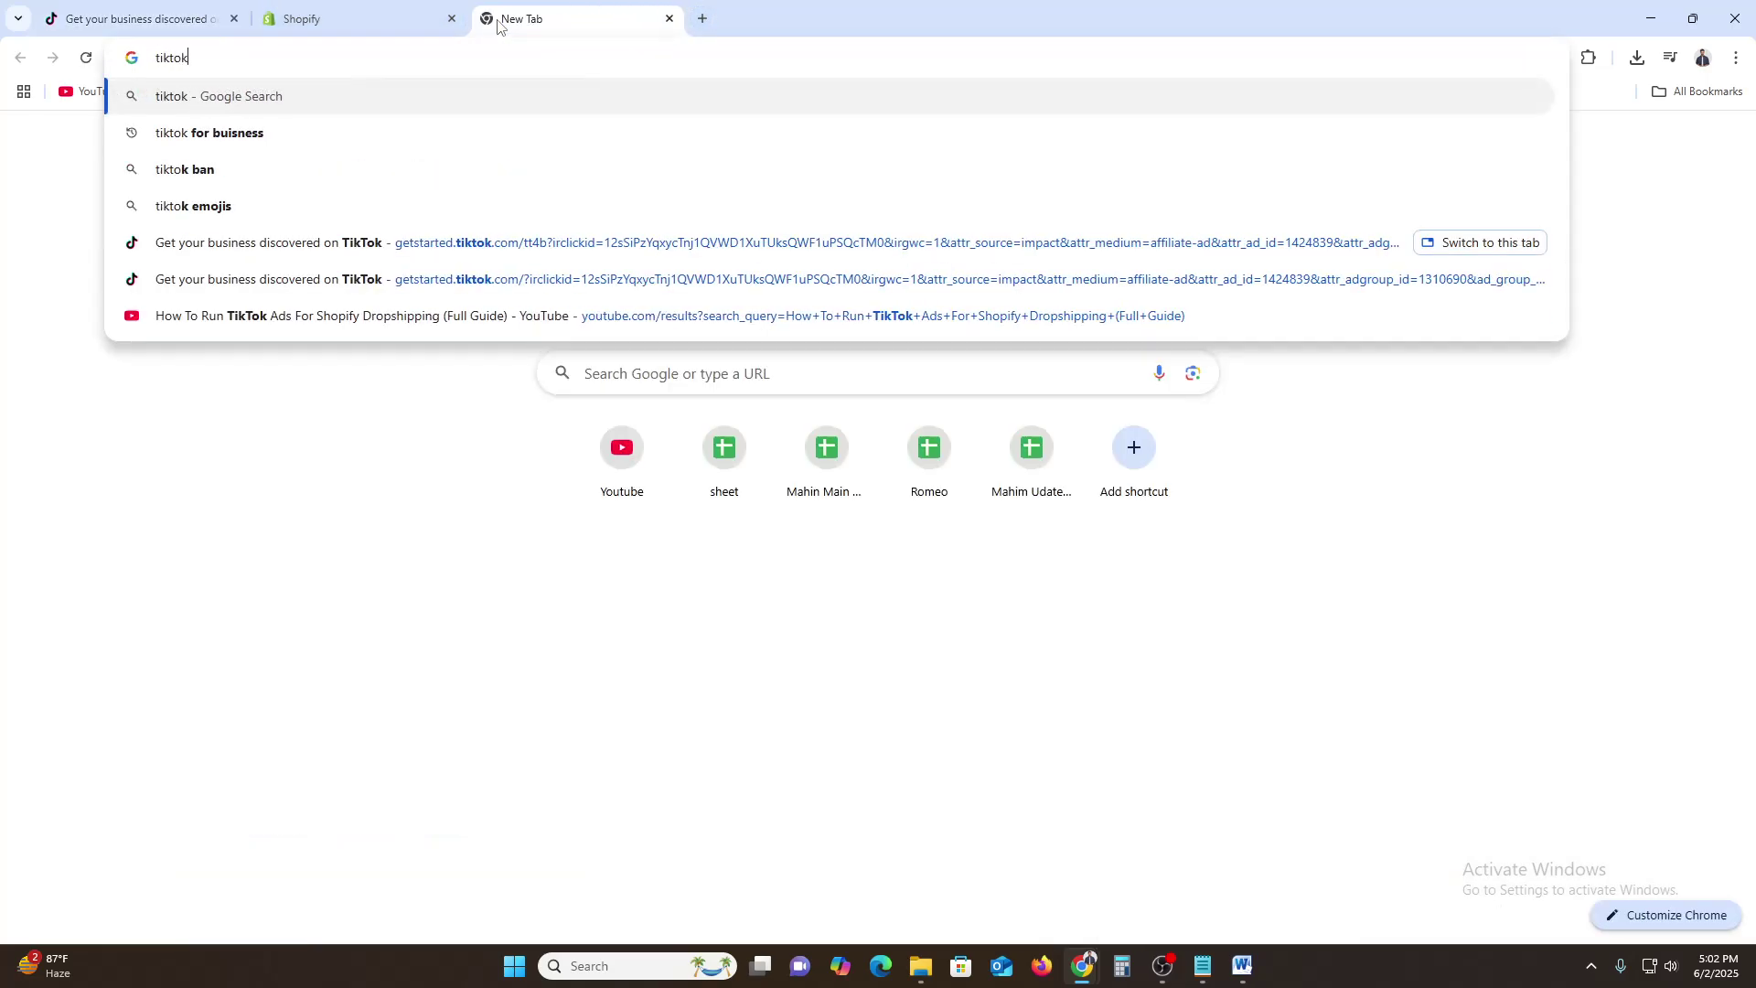
pyautogui.write(' buisness')
pyautogui.press('Return')
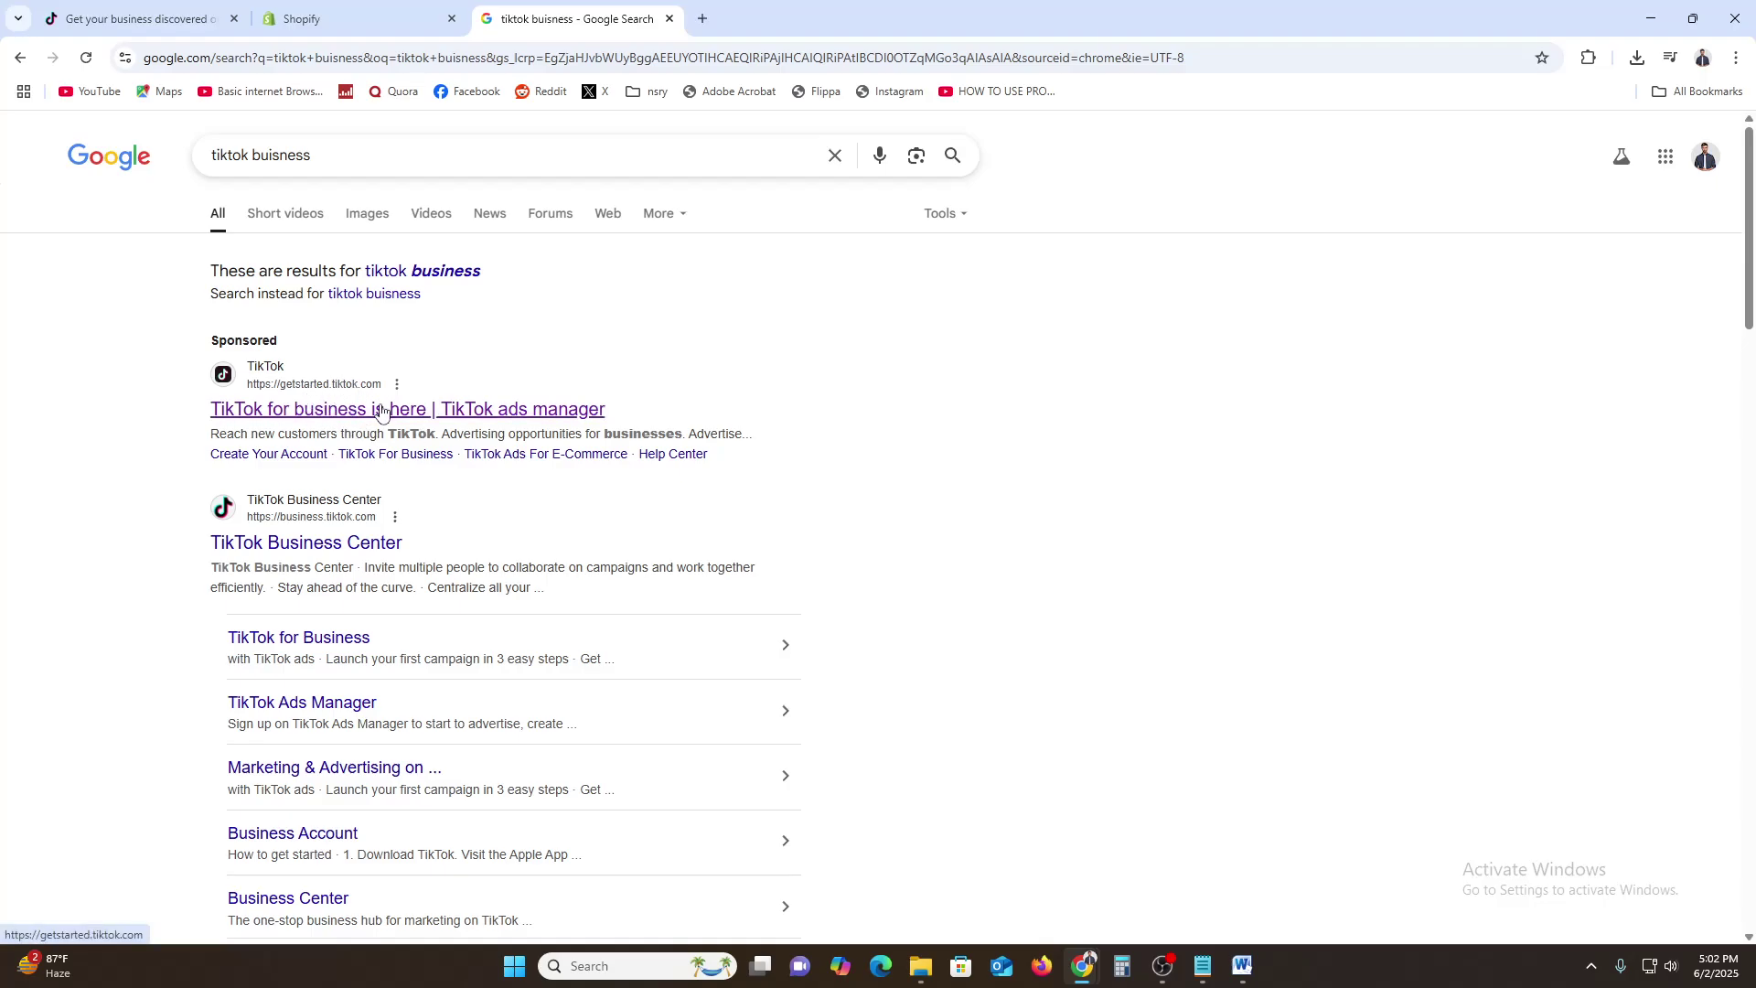
# Open the sponsored TikTok for Business ads manager result and examine its advertiser account form.
pyautogui.click(472, 413)
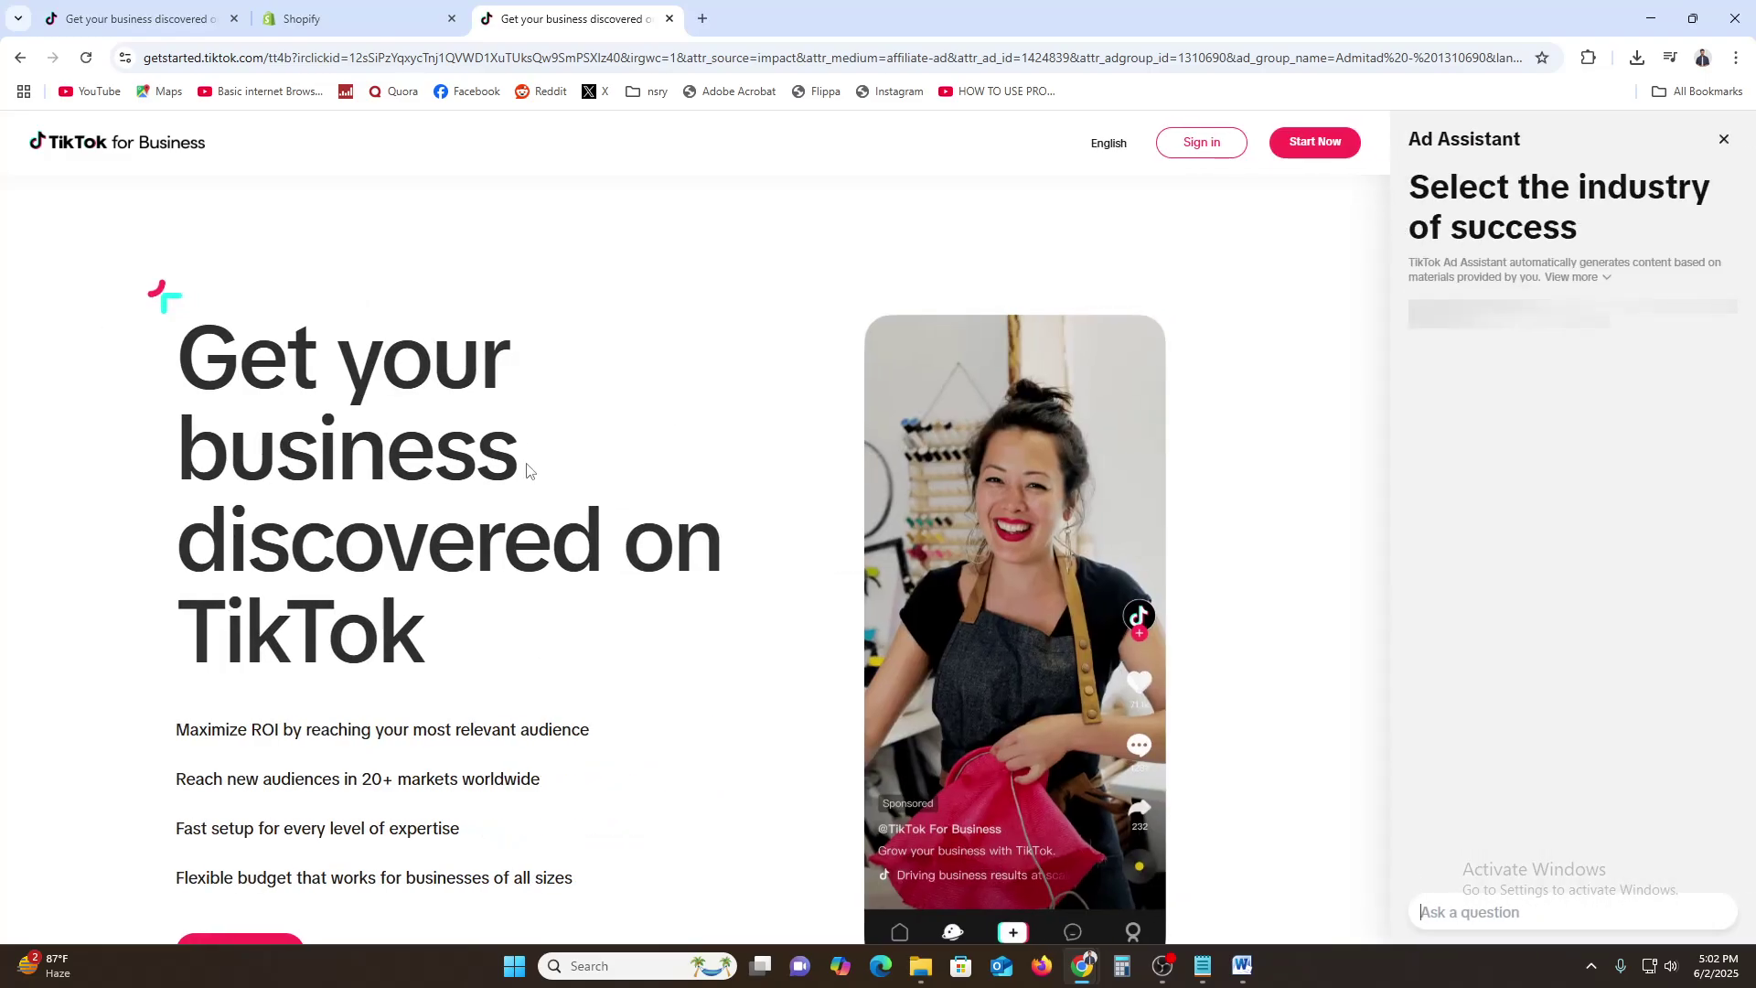
pyautogui.scroll(-4, 430, 478)
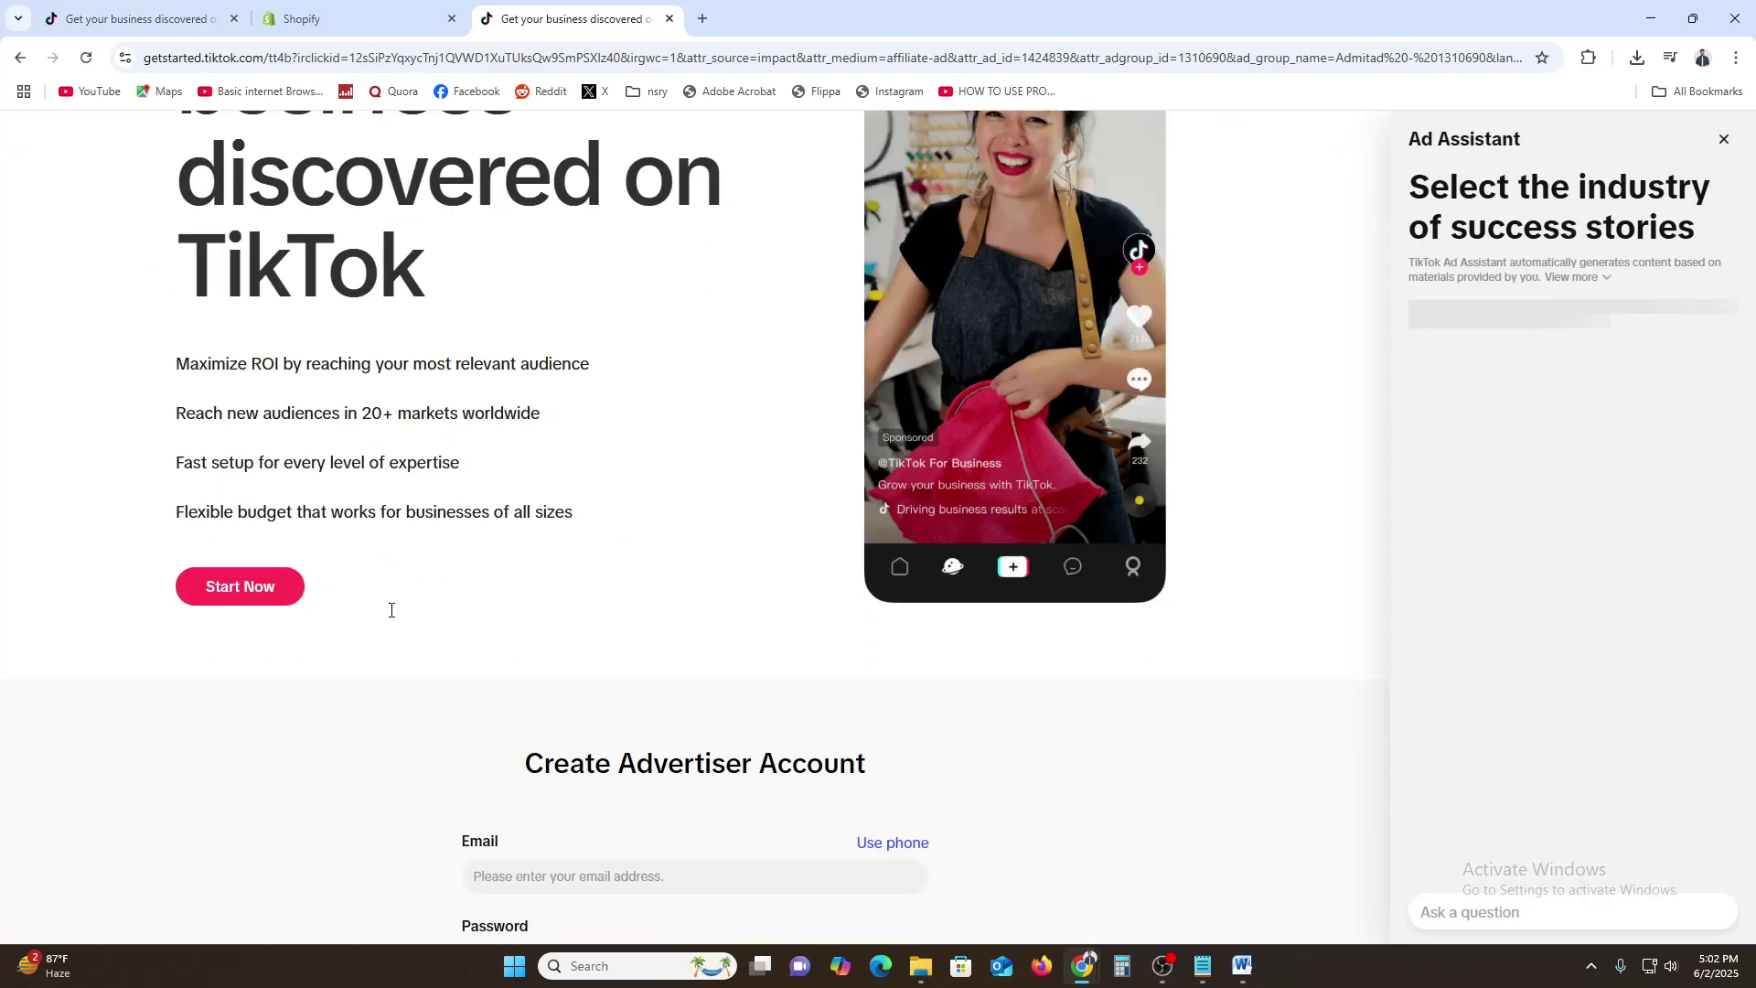
pyautogui.scroll(-6, 393, 611)
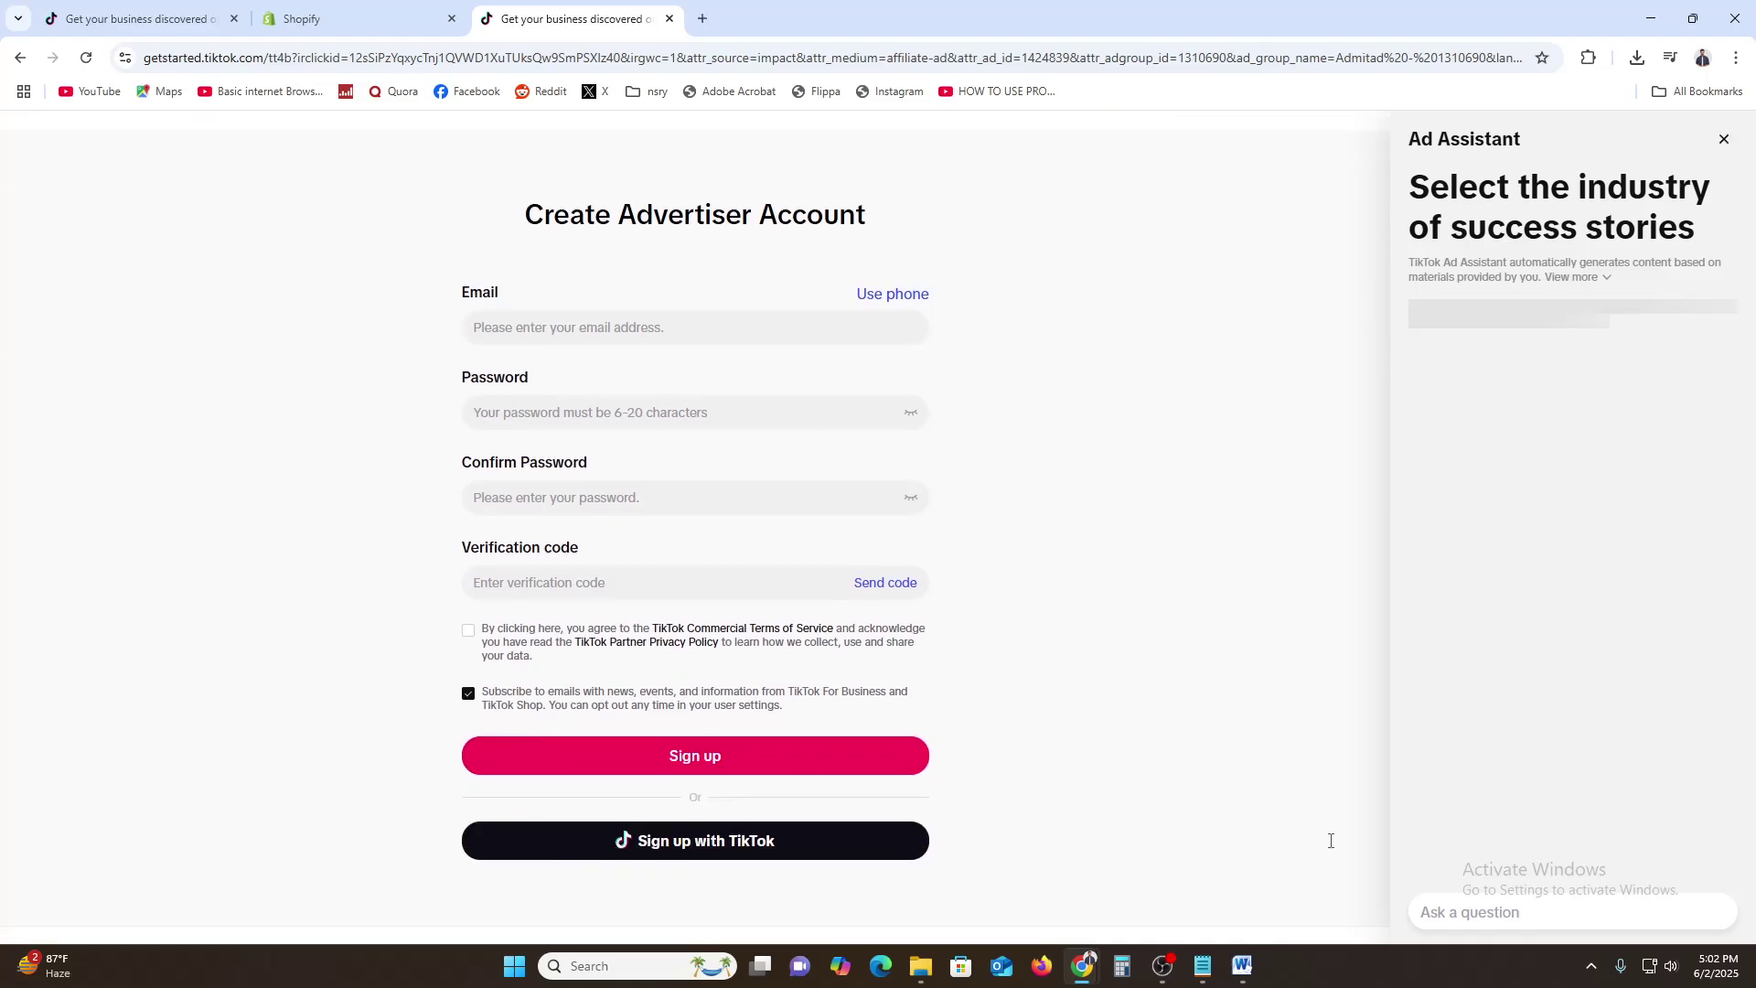
pyautogui.scroll(7, 1331, 840)
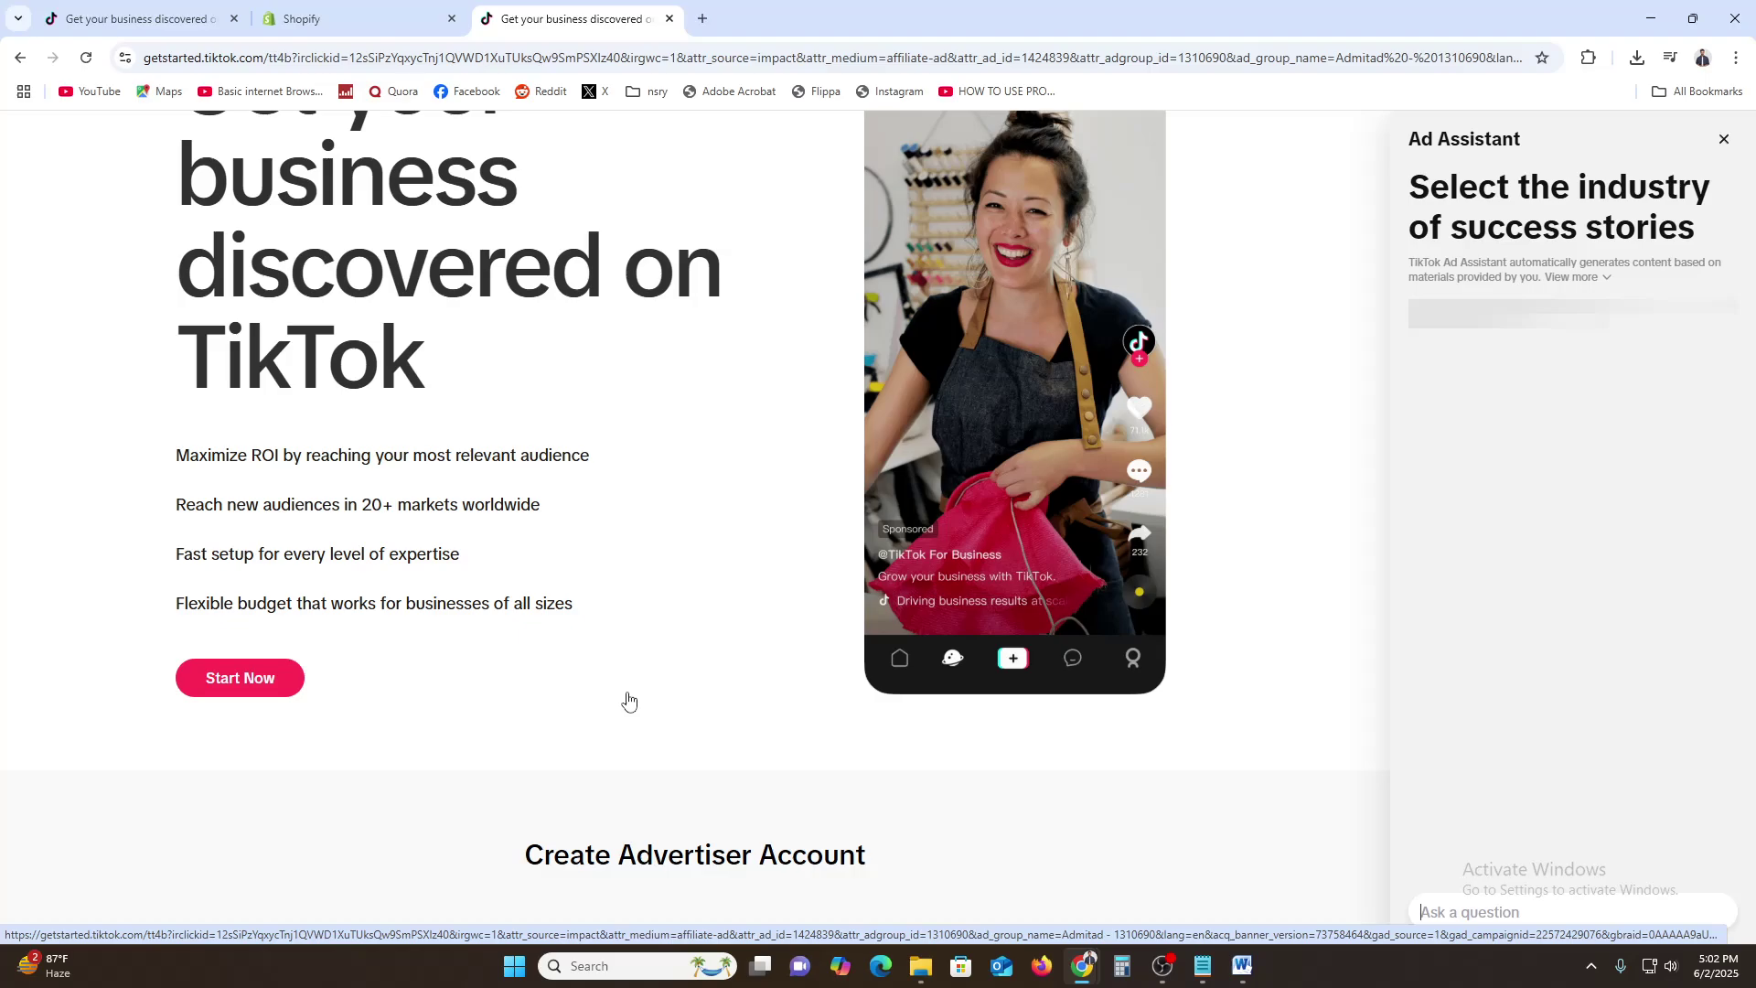
# Return to the original TikTok for Business page and fill in the email address in the Create Advertiser Account form.
pyautogui.click(42, 9)
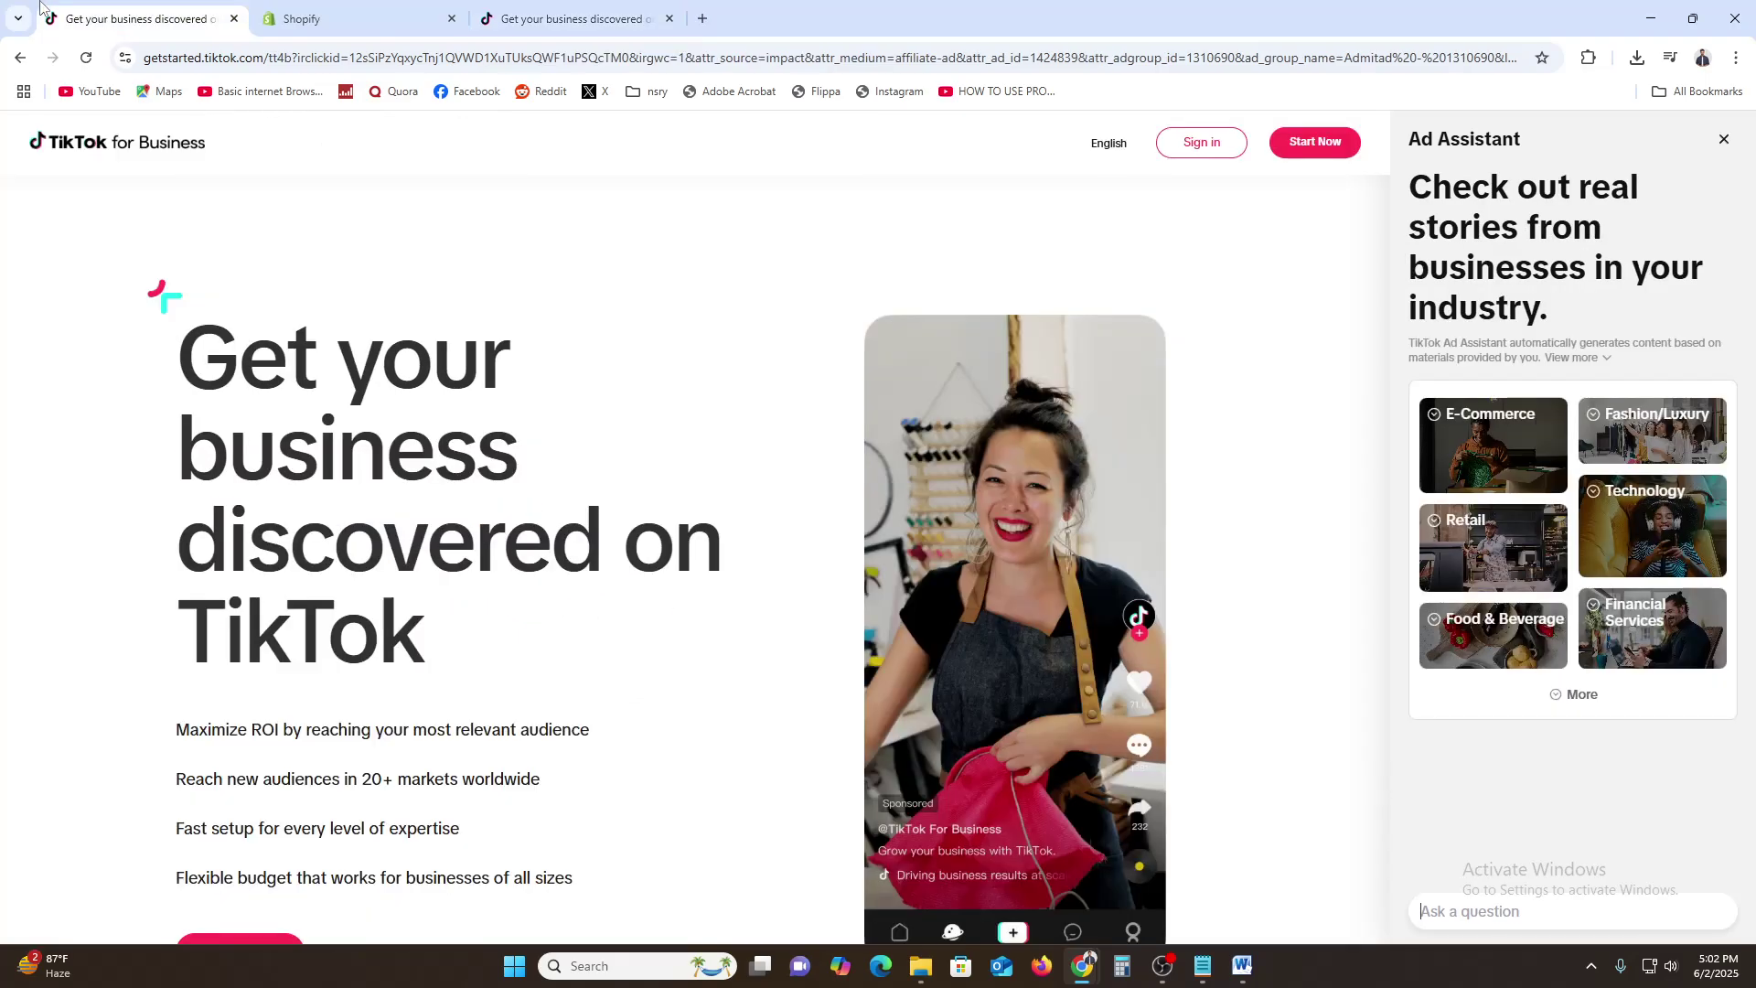
pyautogui.scroll(-4, 274, 772)
pyautogui.scroll(-3, 243, 588)
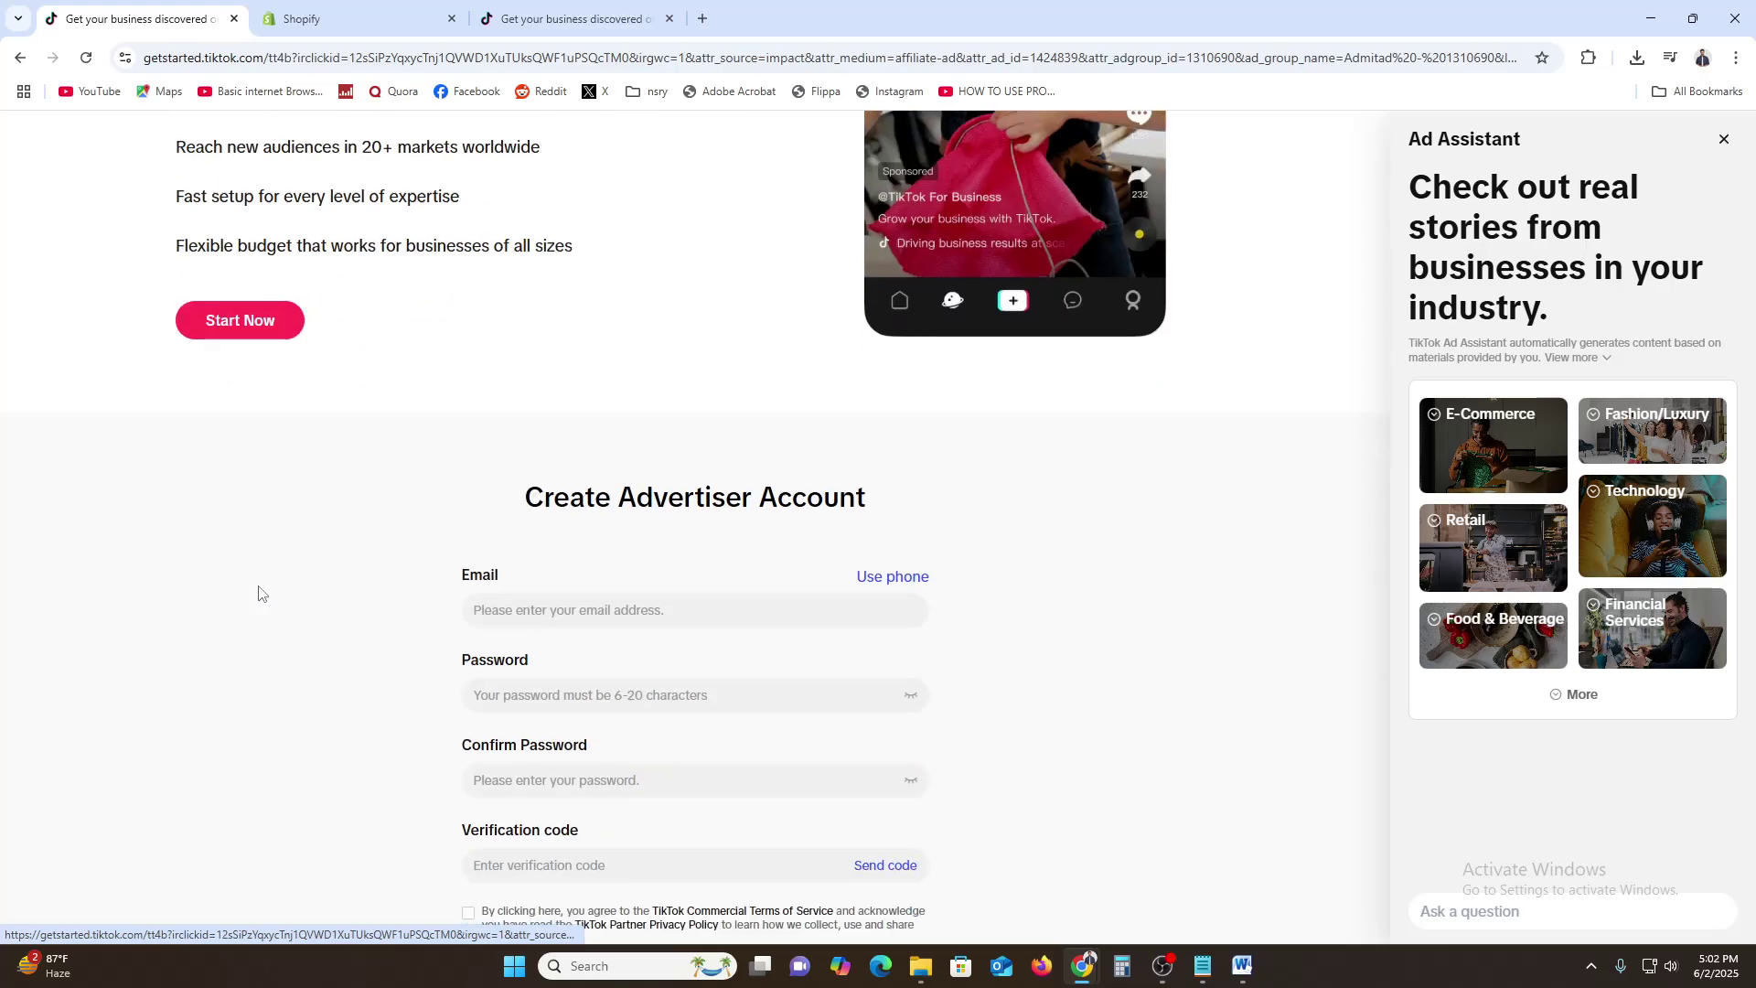
pyautogui.scroll(-3, 274, 594)
pyautogui.click(543, 315)
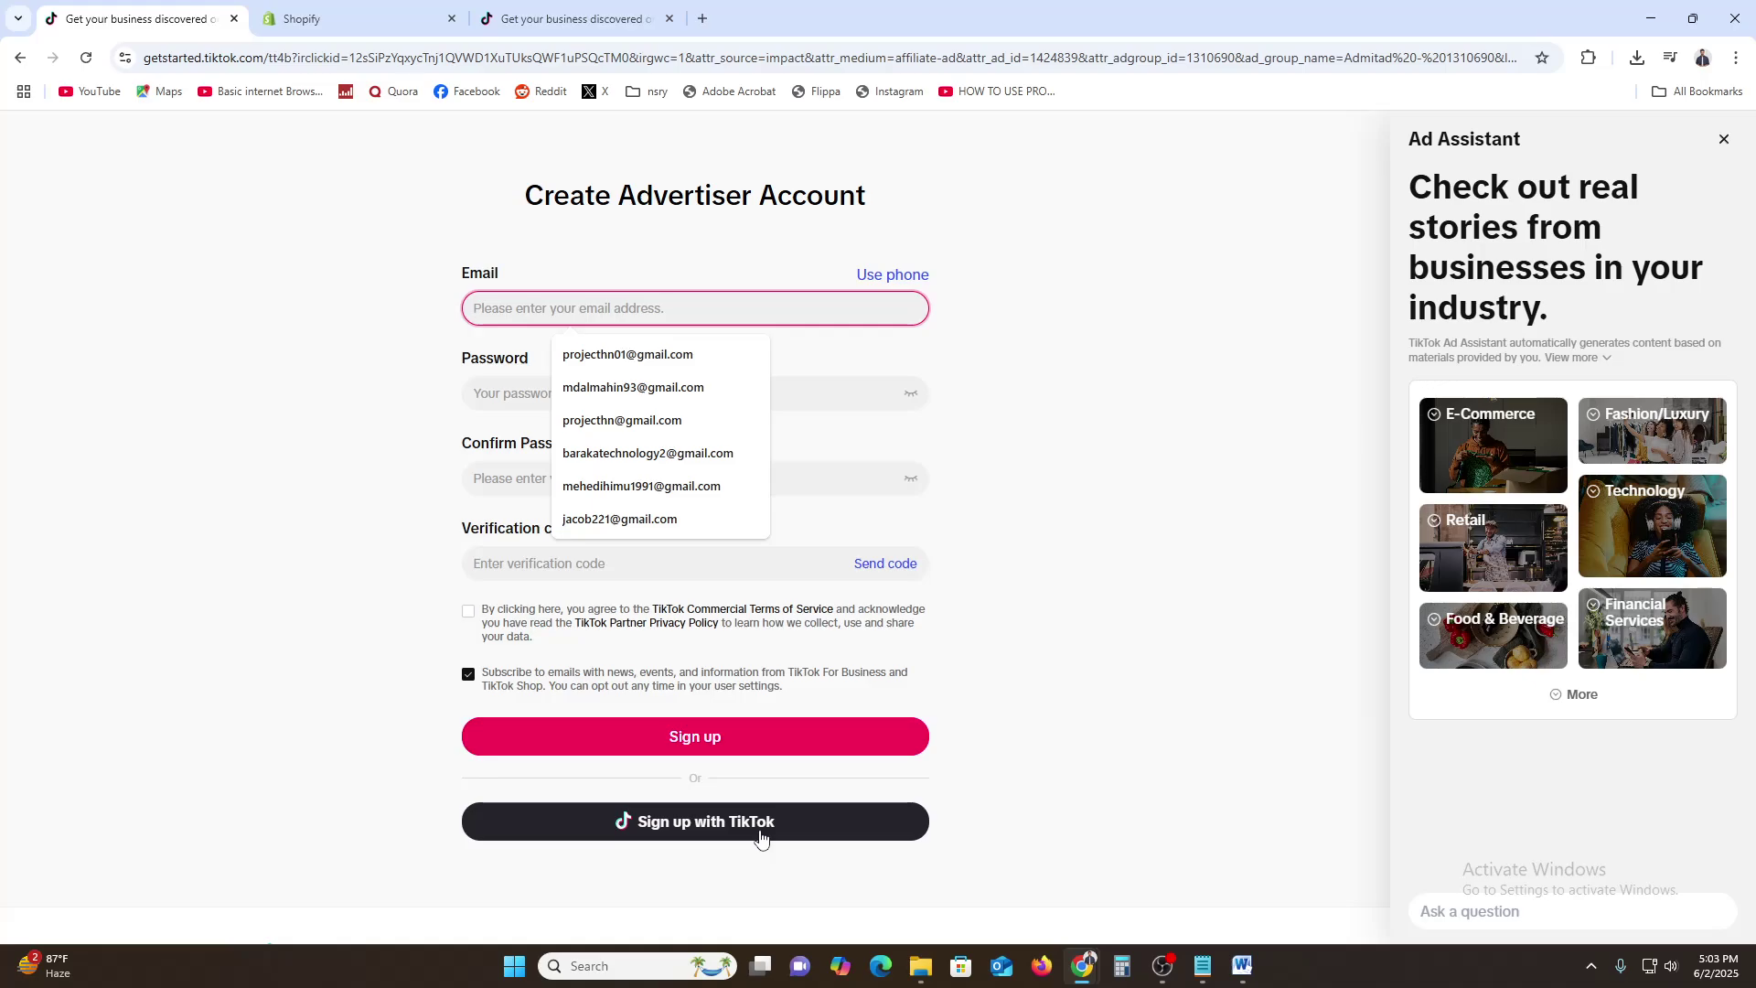
pyautogui.click(334, 498)
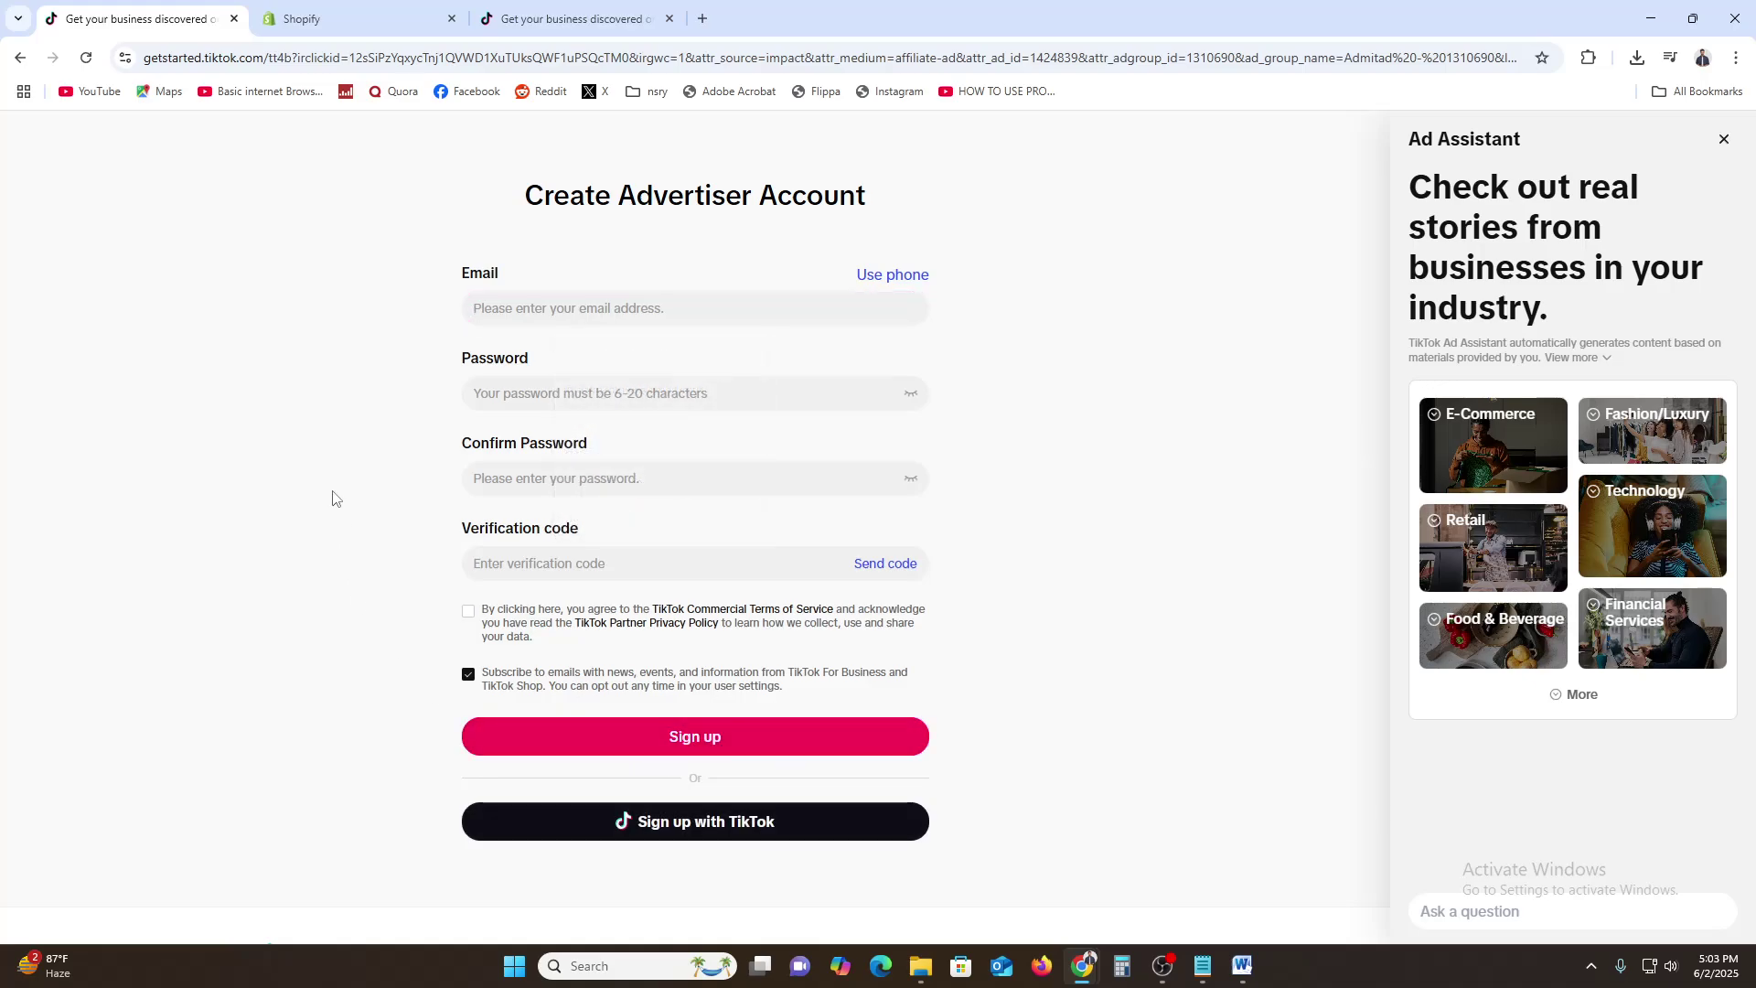
pyautogui.click(670, 309)
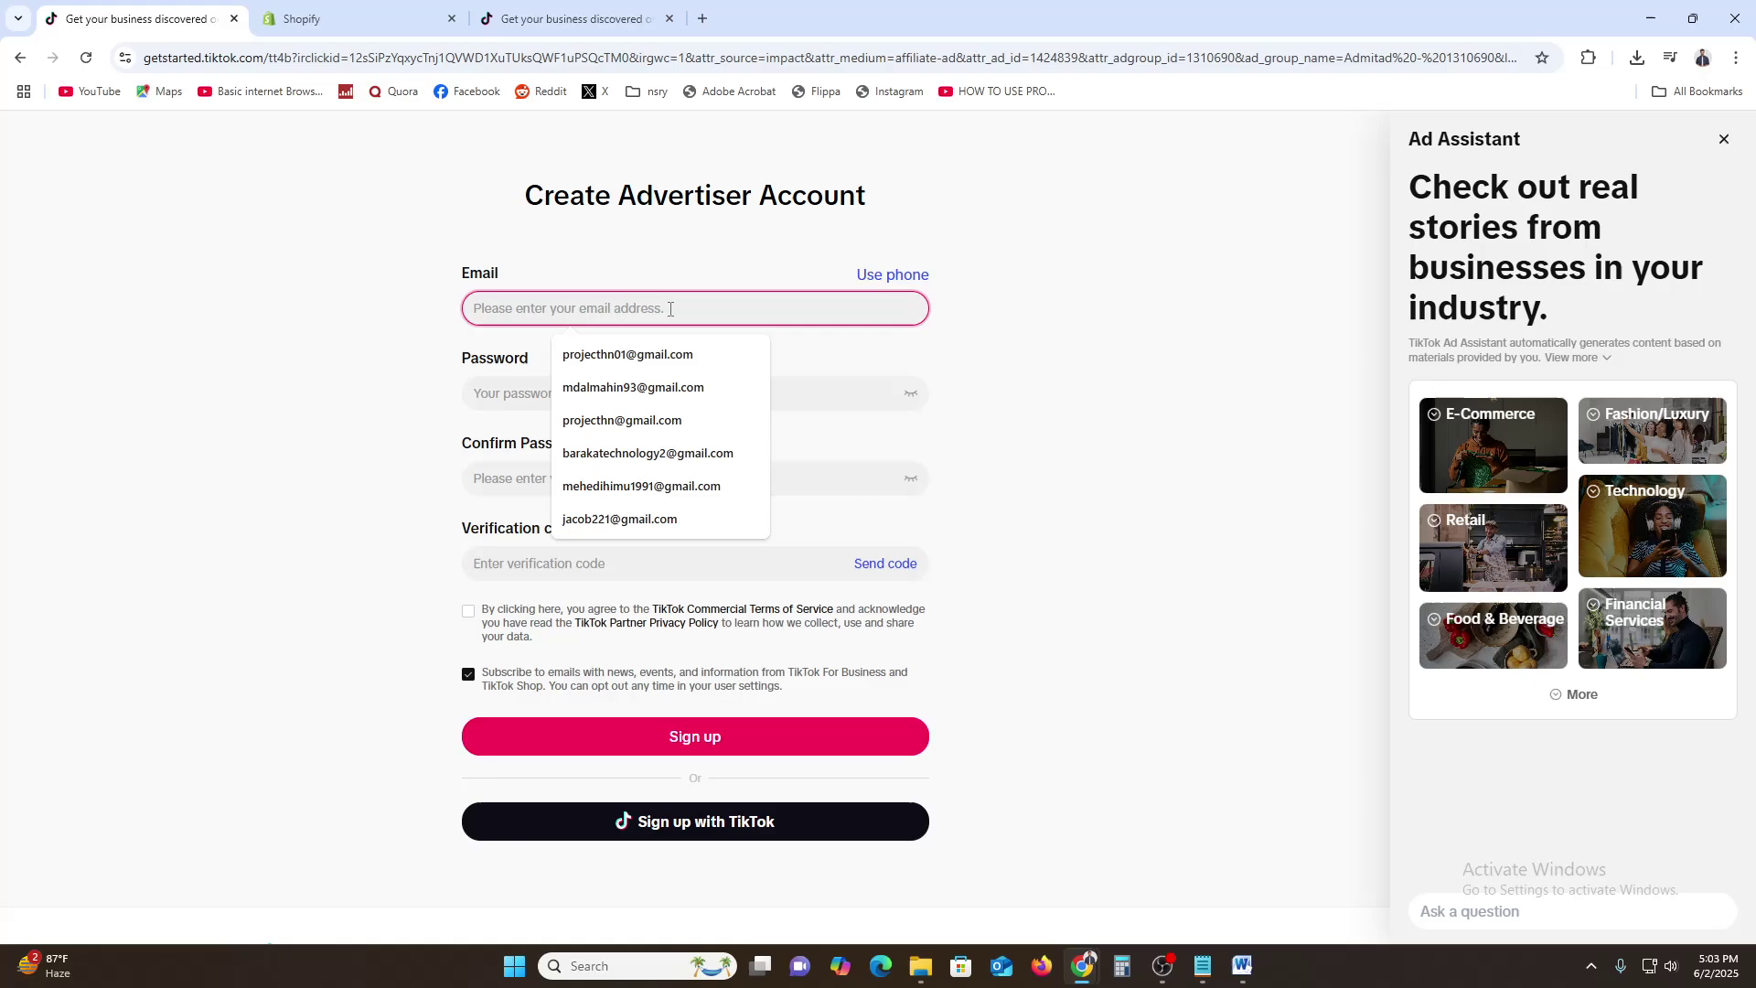
pyautogui.click(698, 355)
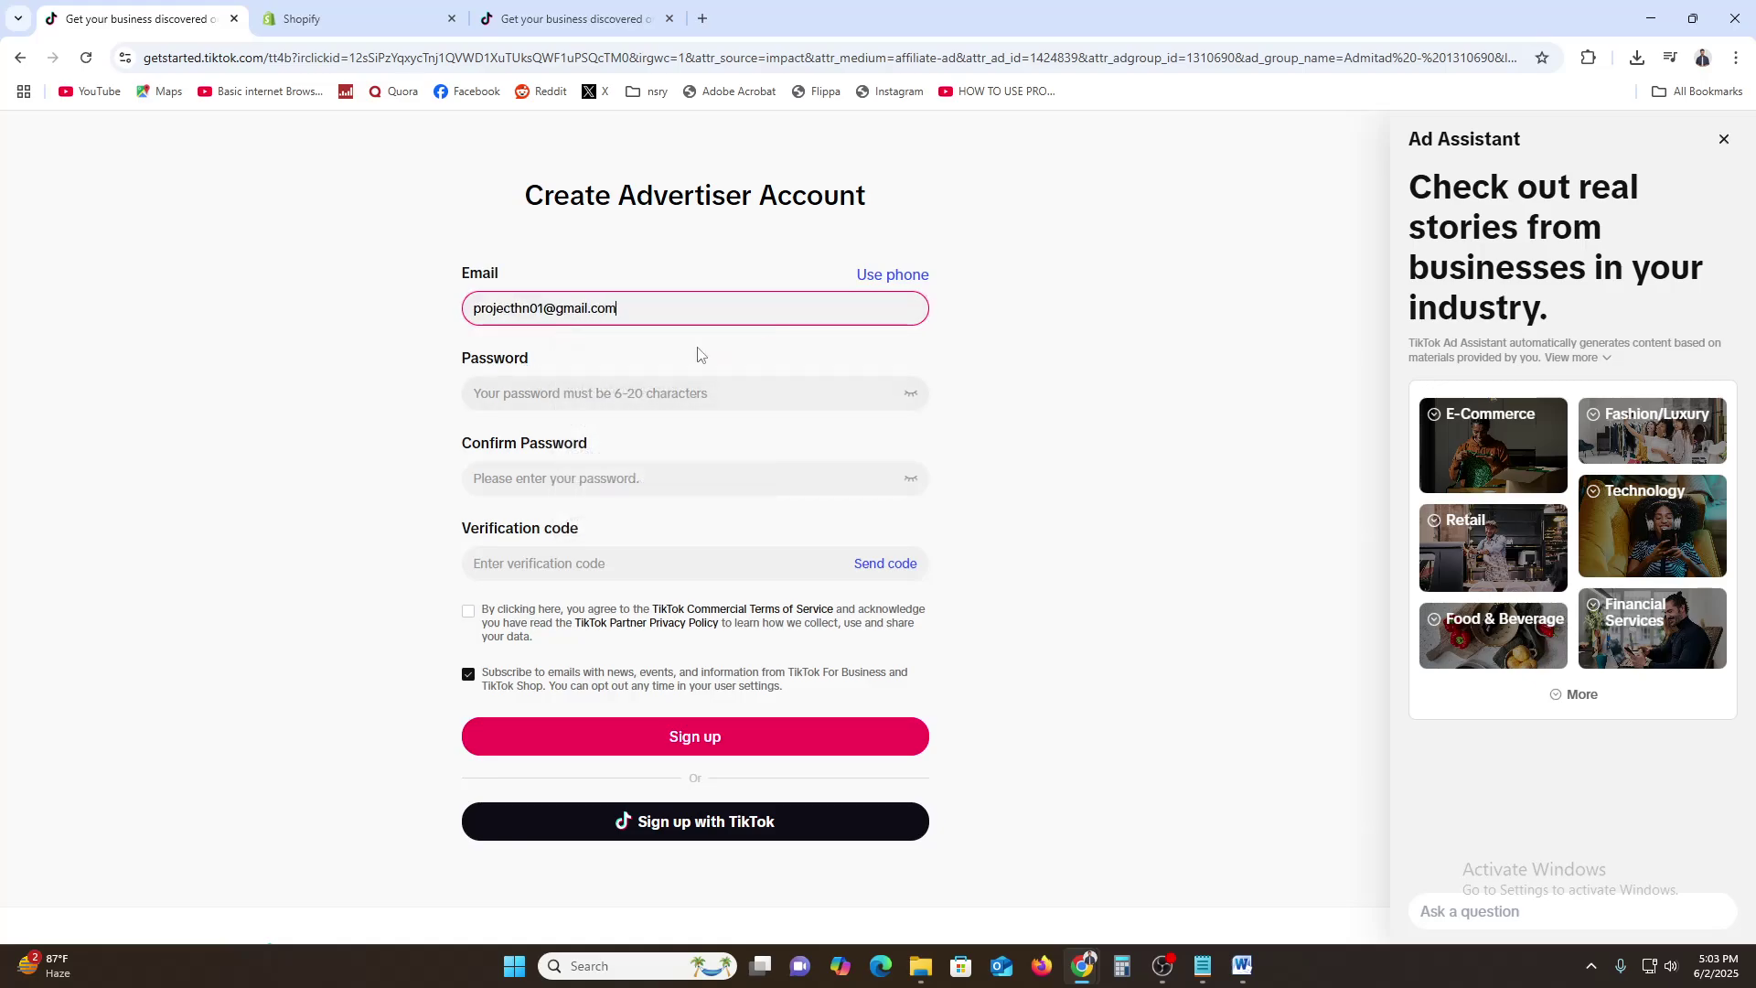
# Try to paste an account password into the Password field in place of the browser's suggested one.
pyautogui.click(647, 395)
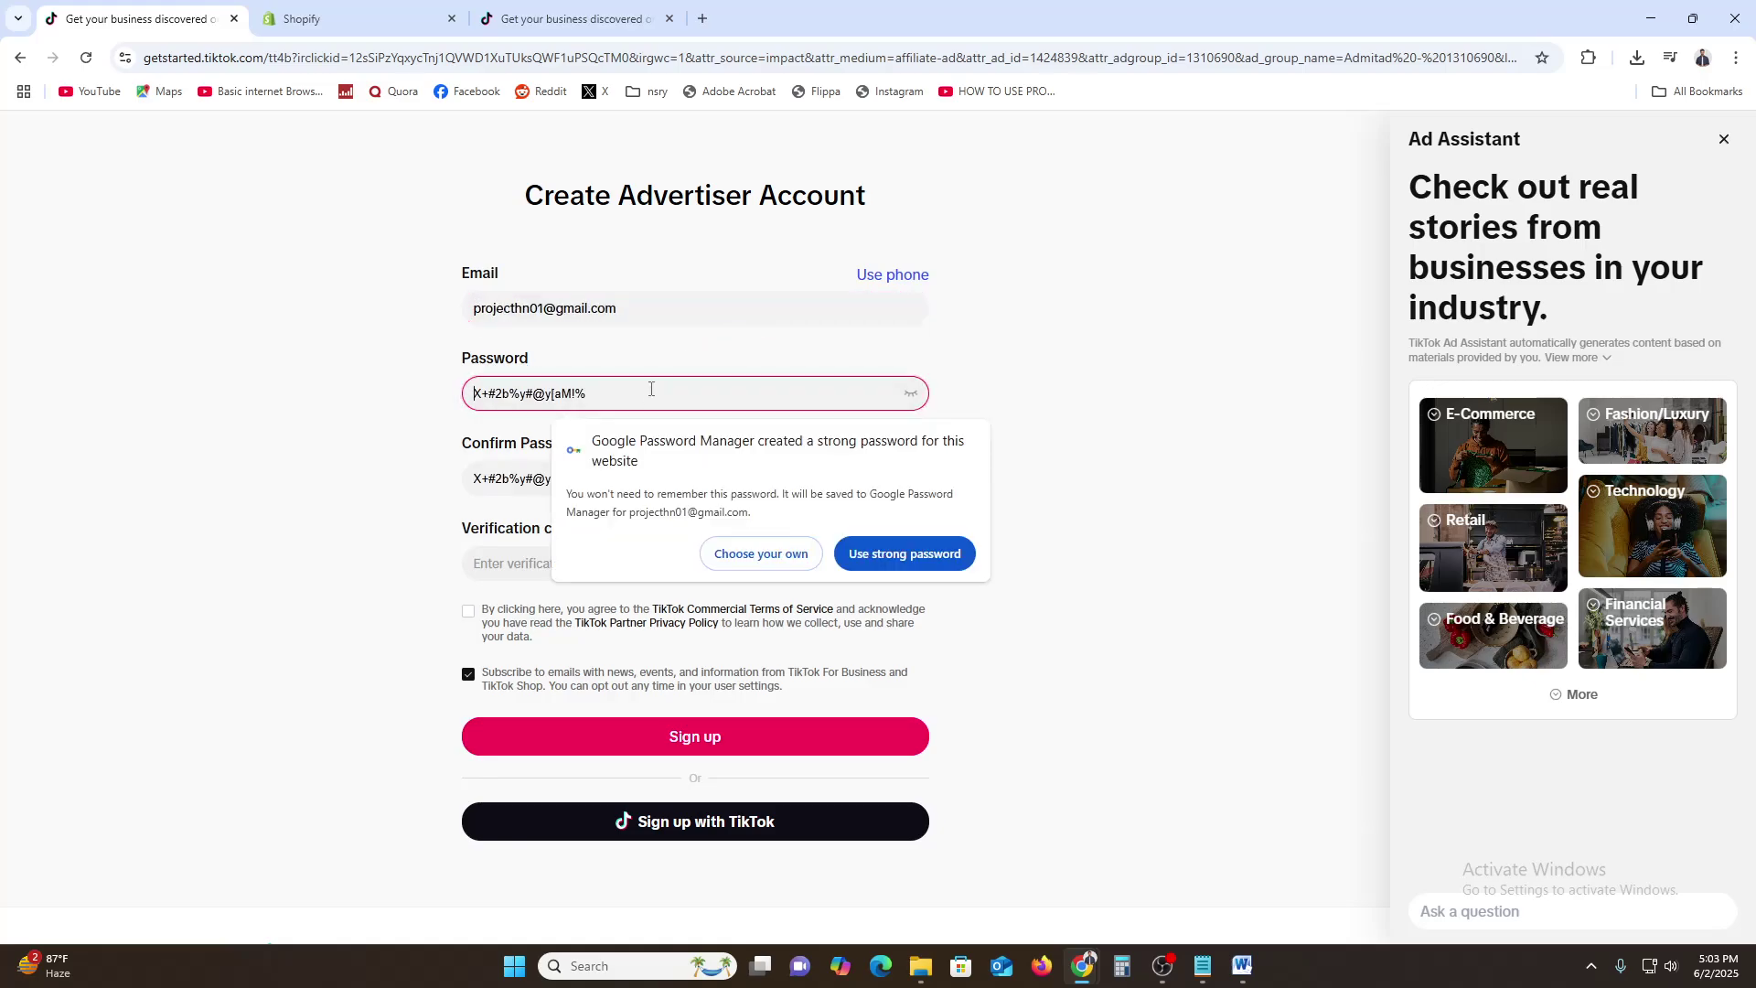
pyautogui.press('Escape')
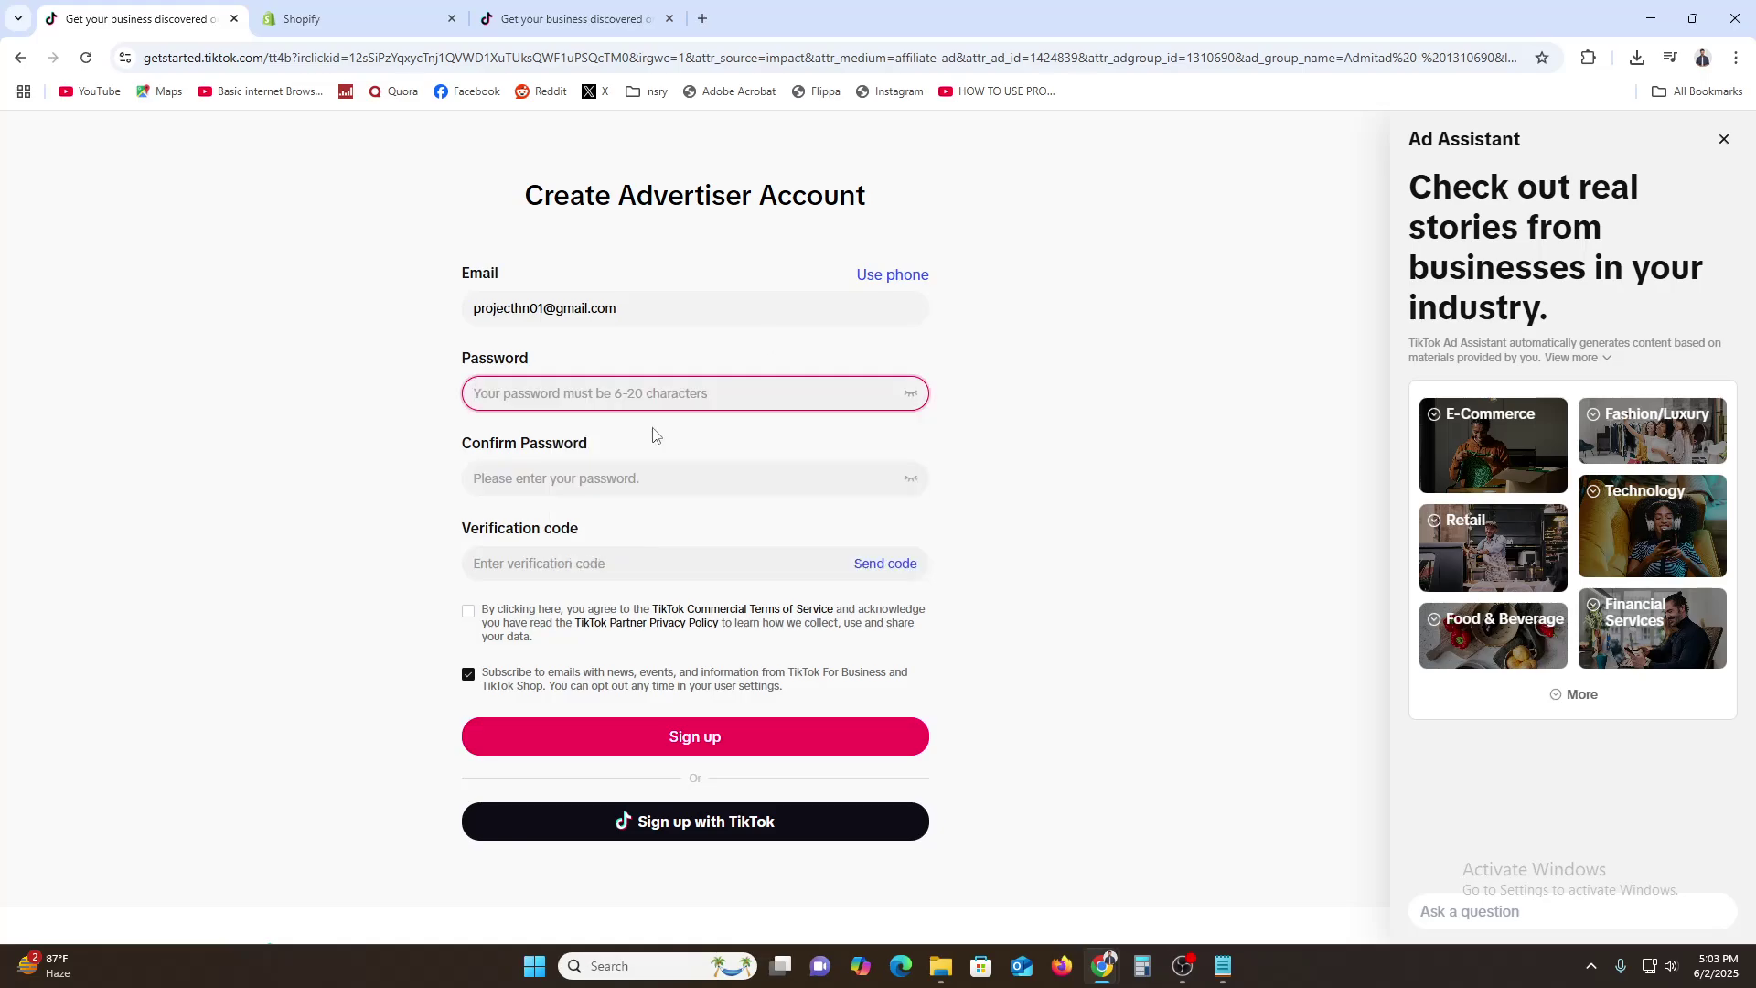
pyautogui.hotkey('ctrl', 'v')
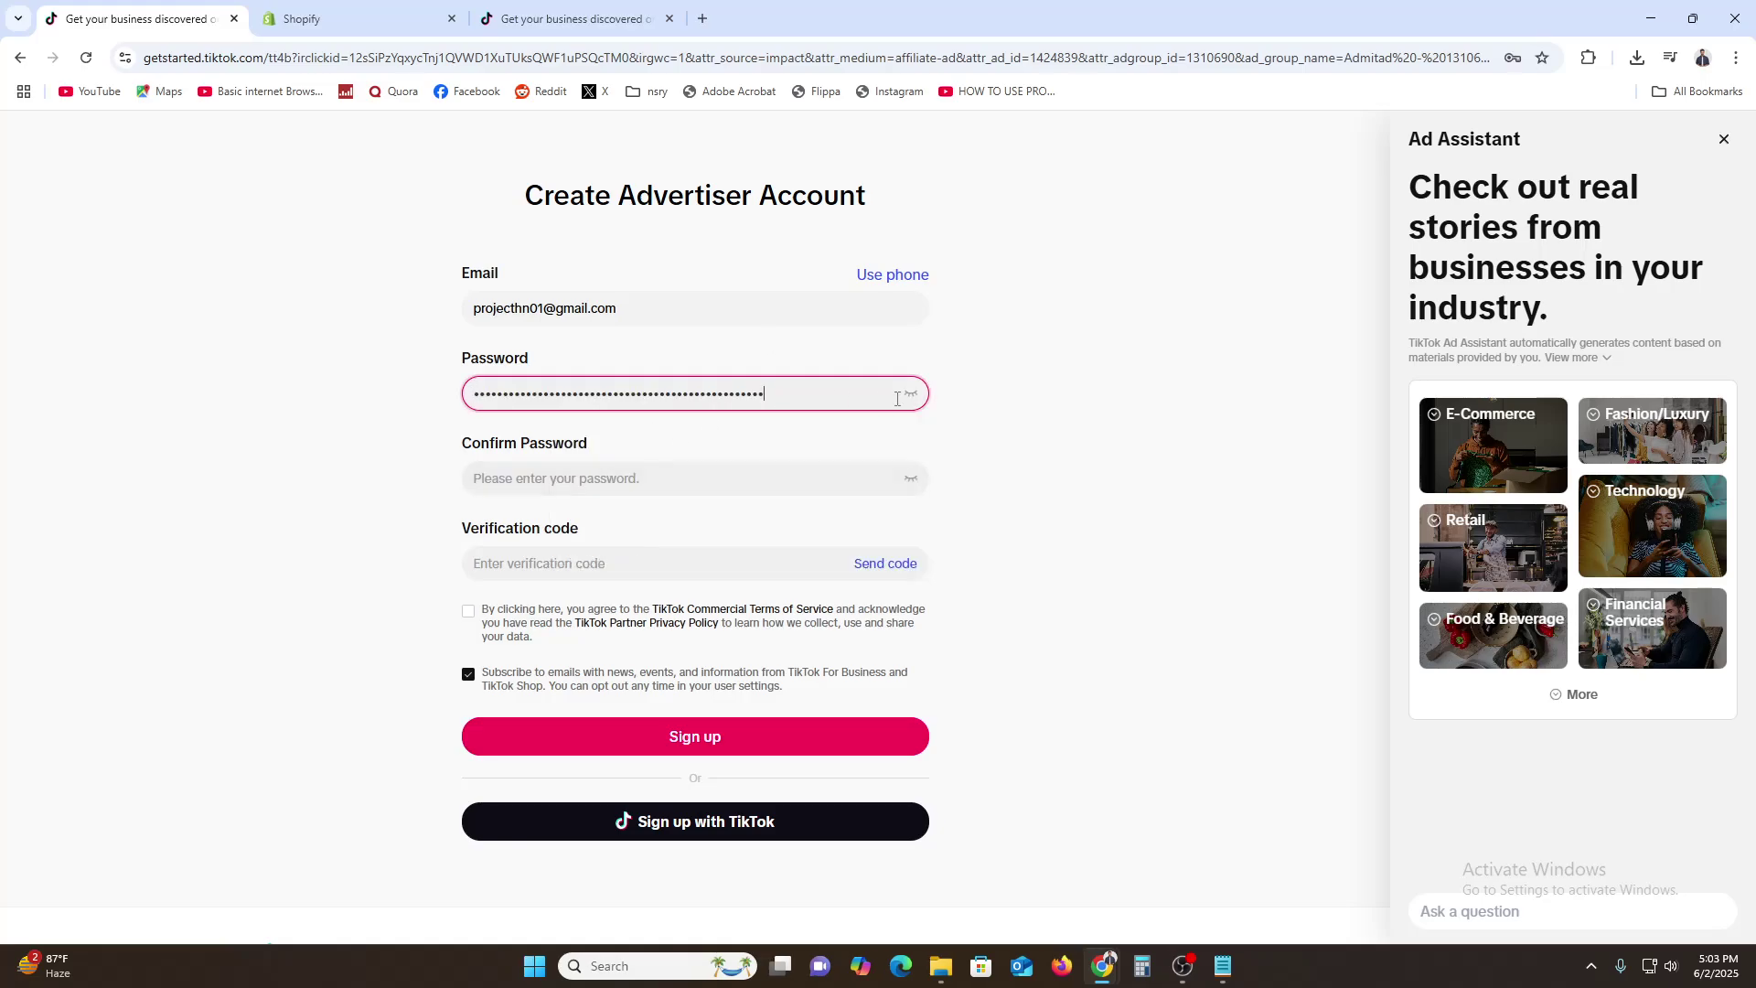
pyautogui.click(660, 398)
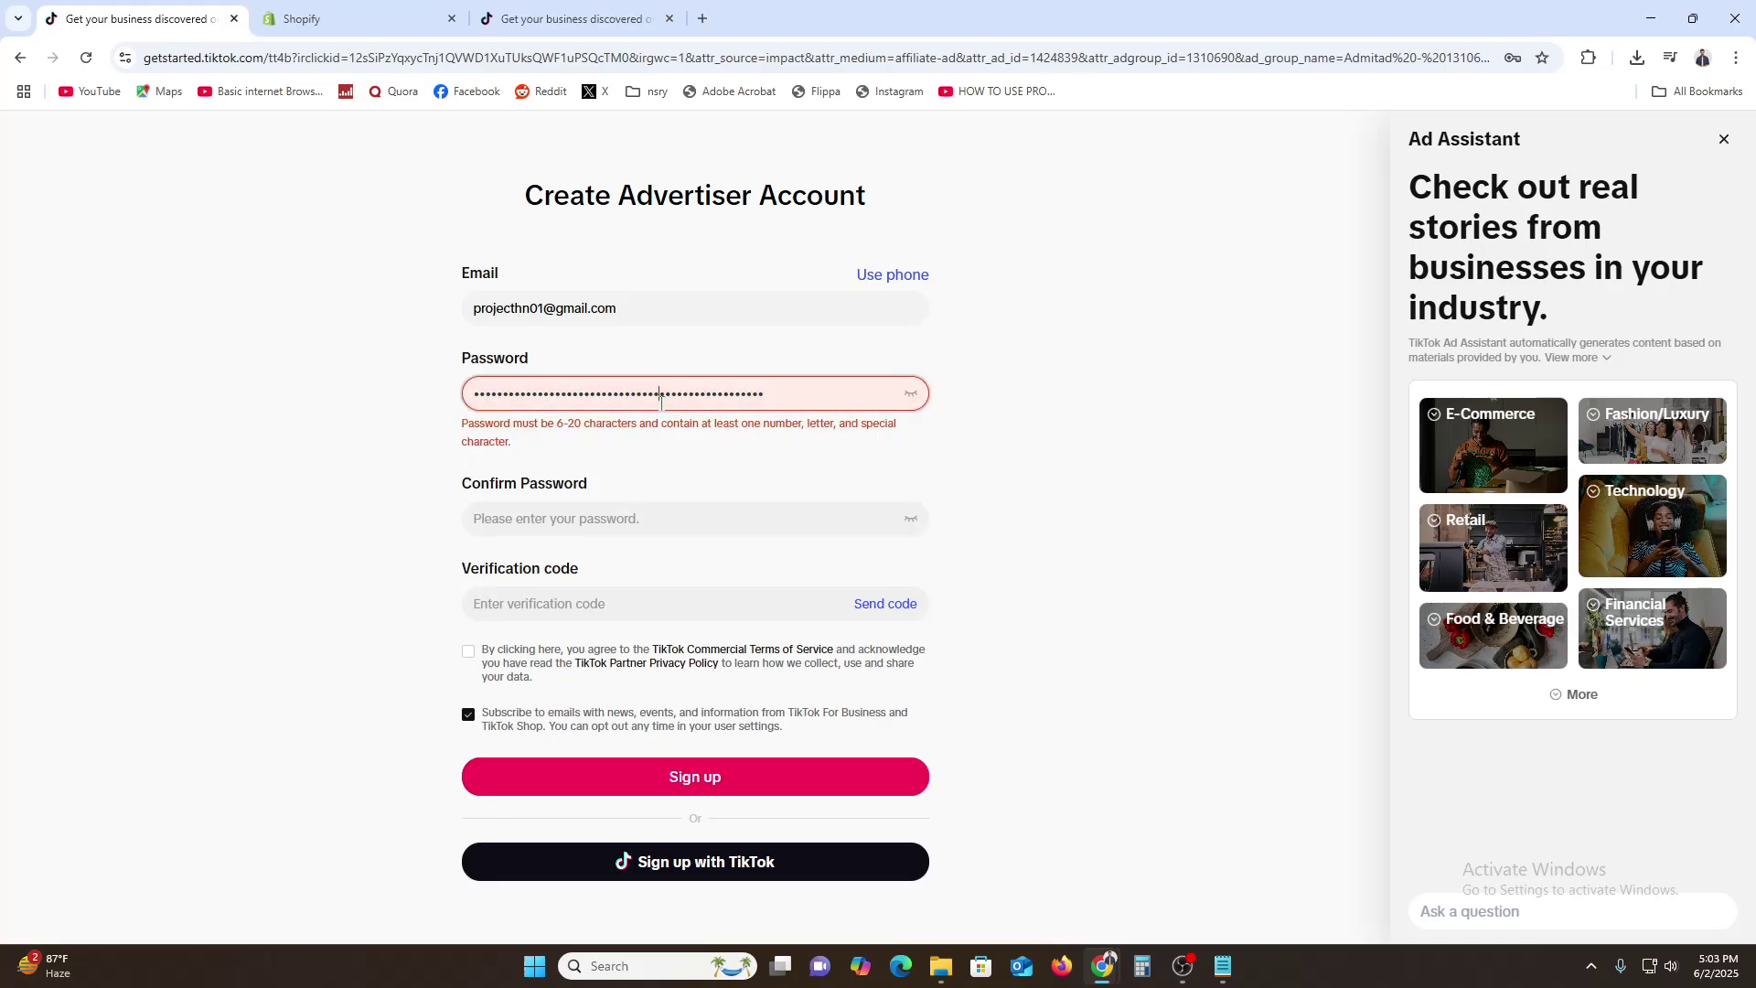
pyautogui.hotkey('ctrl', 'a')
pyautogui.press('BackSpace')
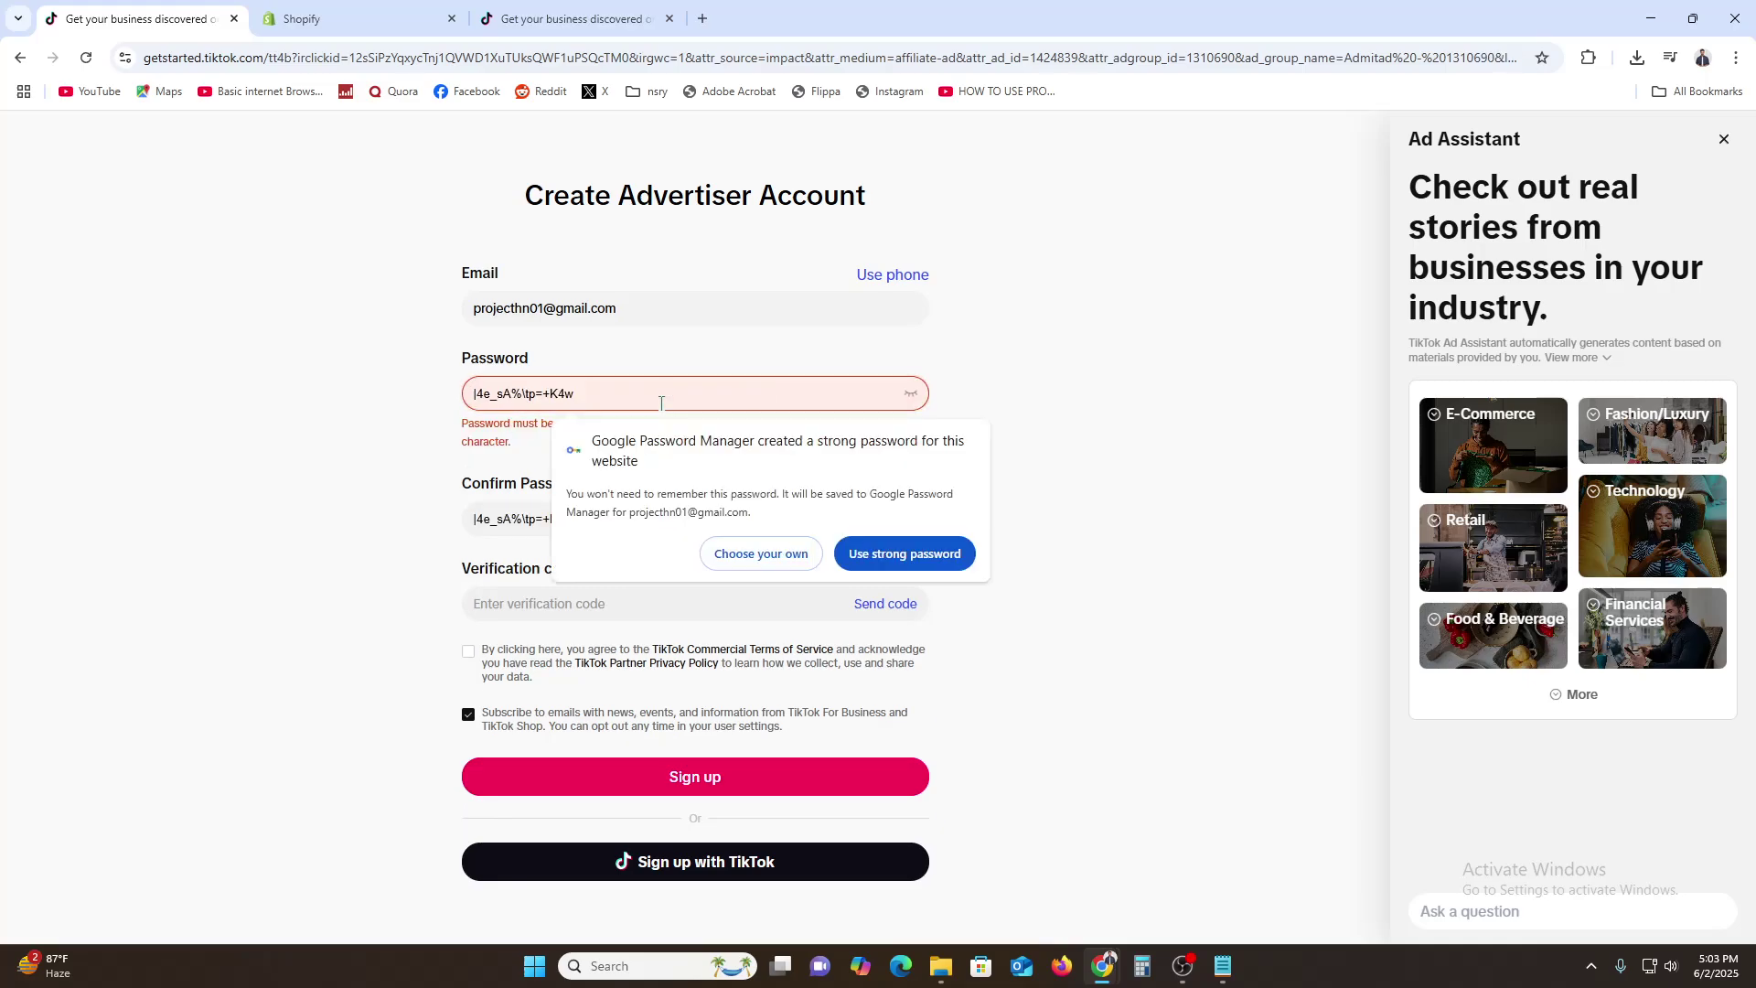
# Enter the account password in both the Password and Confirm Password fields.
pyautogui.hotkey('ctrl', 'v')
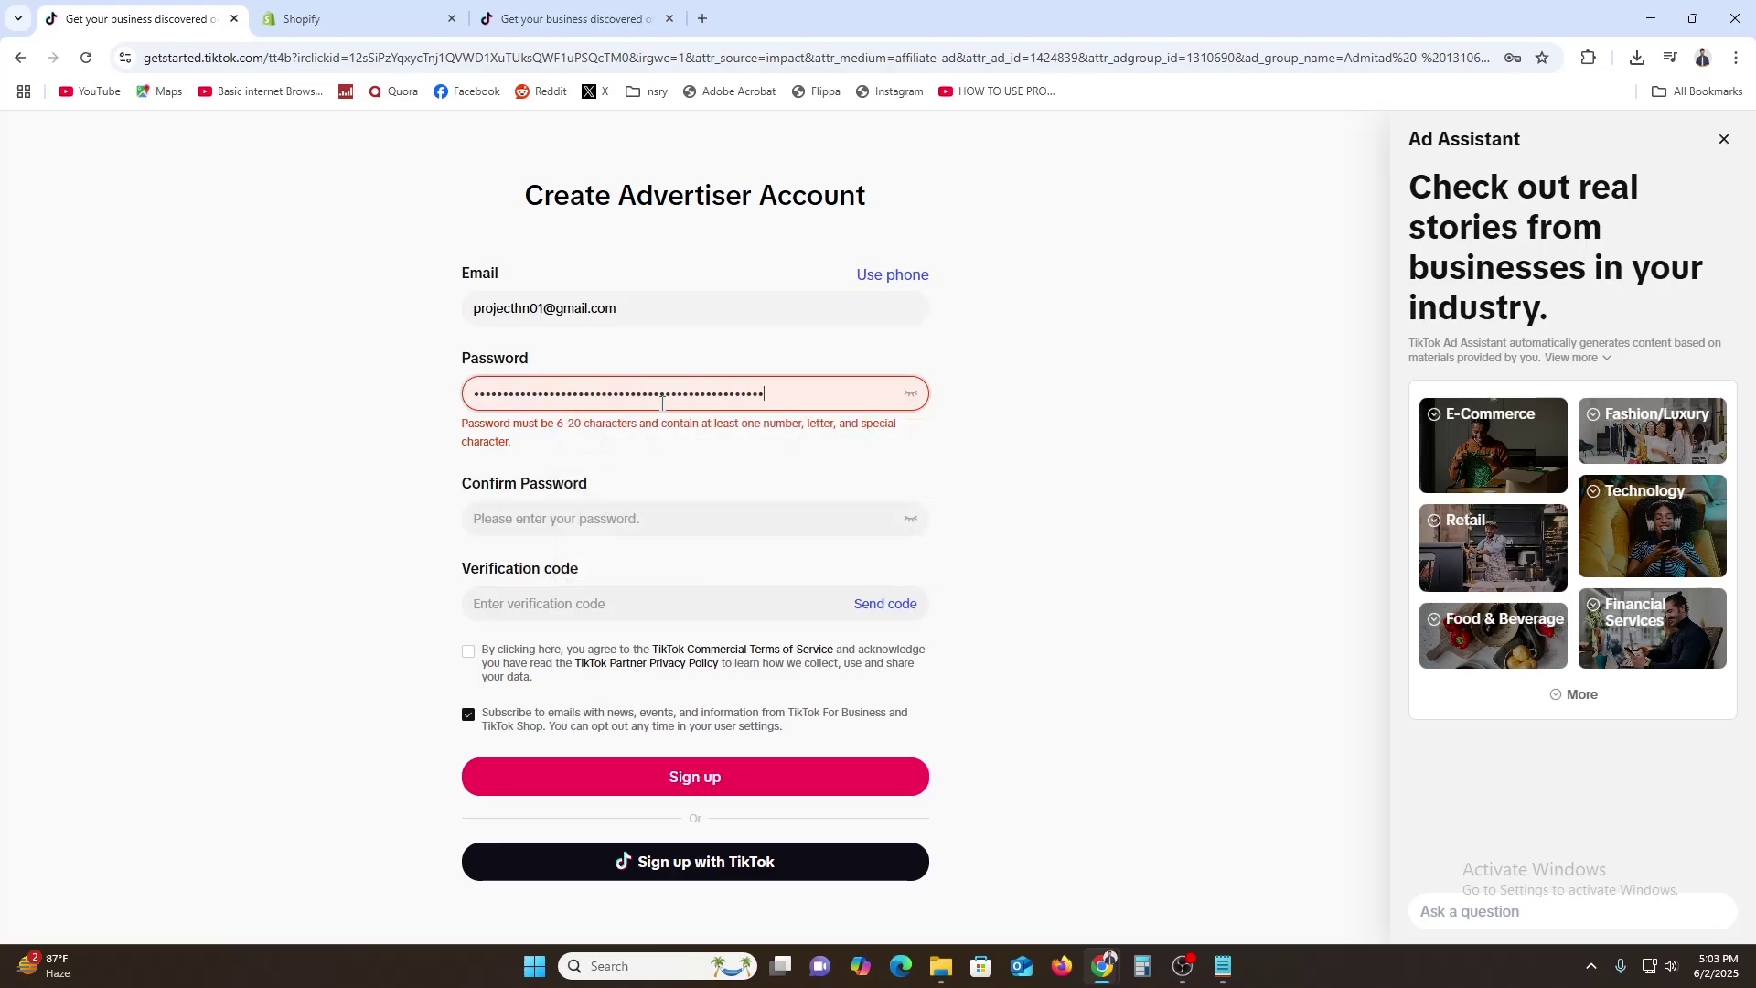
pyautogui.hotkey('ctrl', 'z')
pyautogui.click(559, 518)
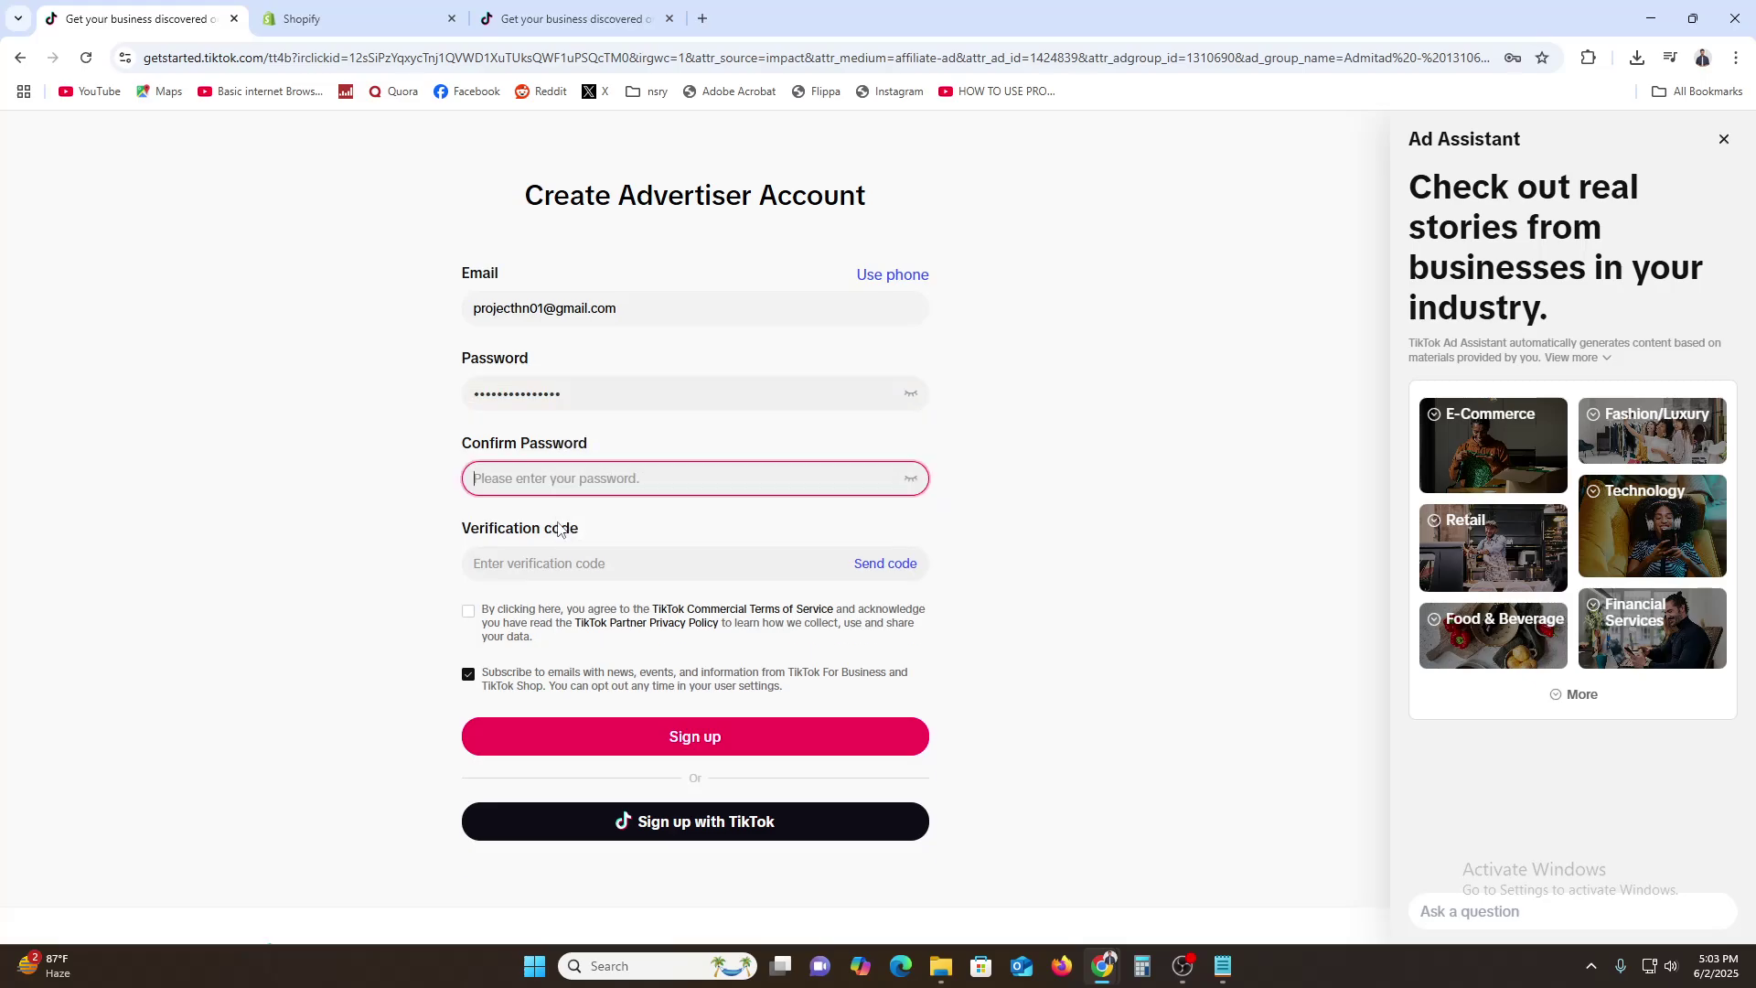
pyautogui.hotkey('ctrl', 'v')
# Open the Gmail inbox in a new tab, ready for the verification email.
pyautogui.click(547, 560)
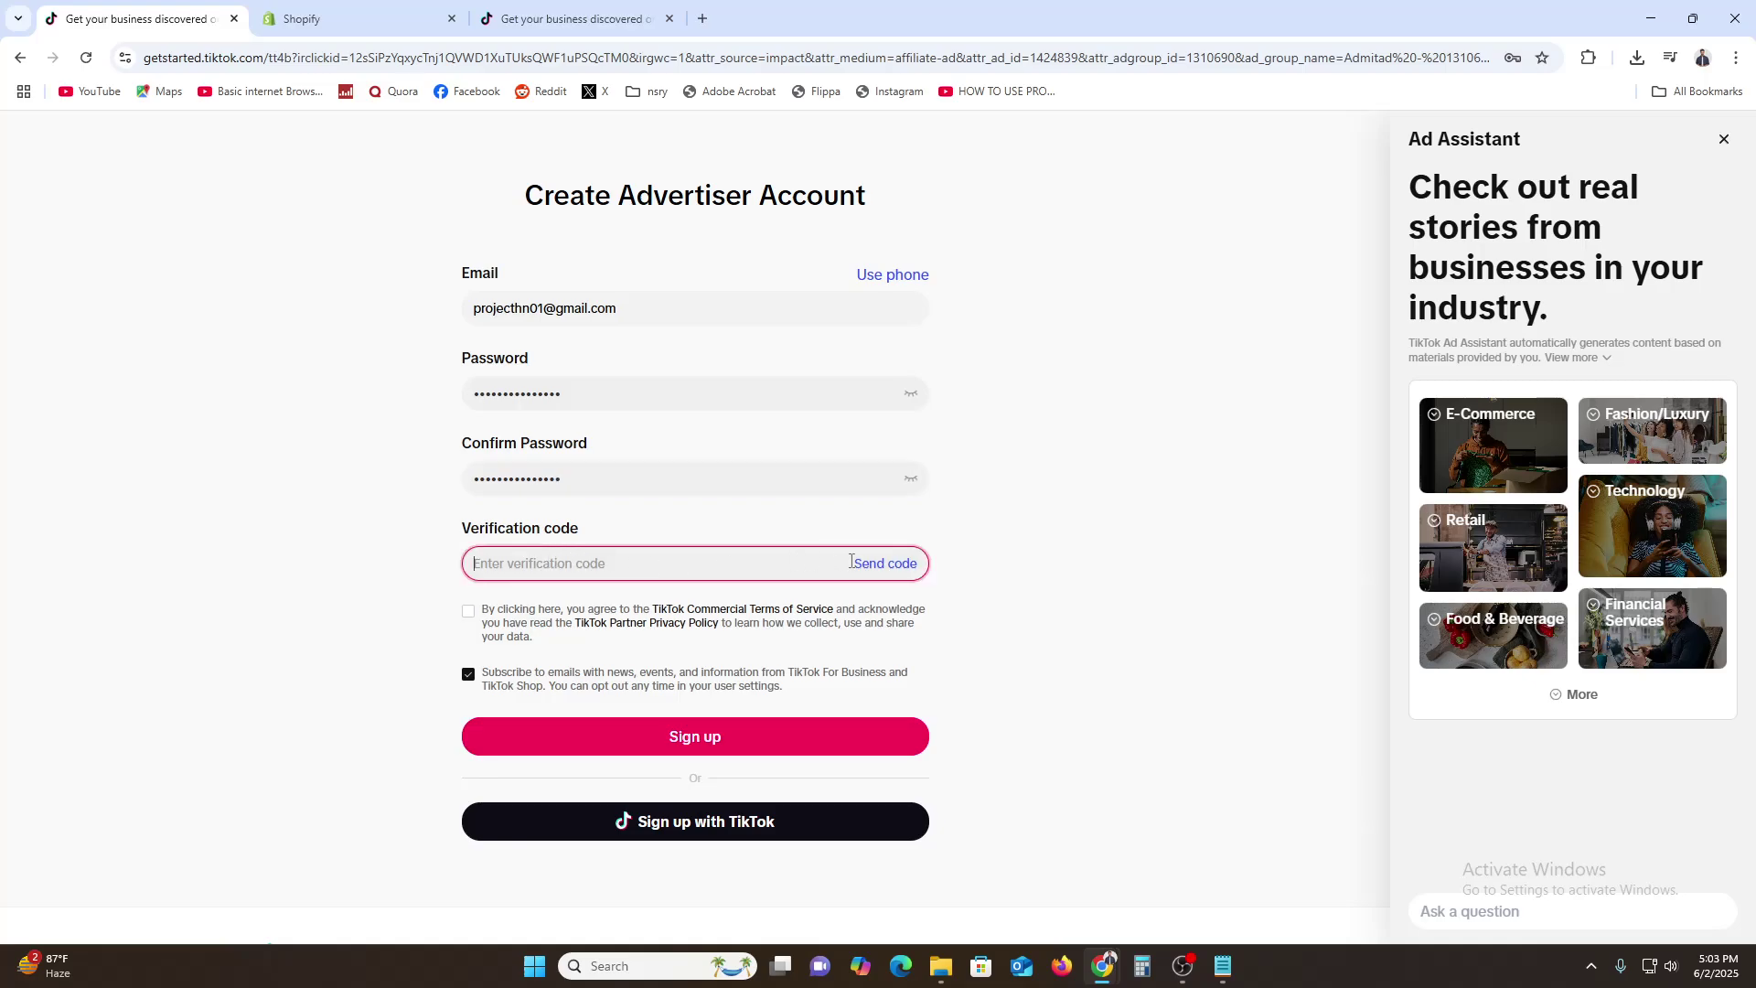
pyautogui.hotkey('ctrl', 't')
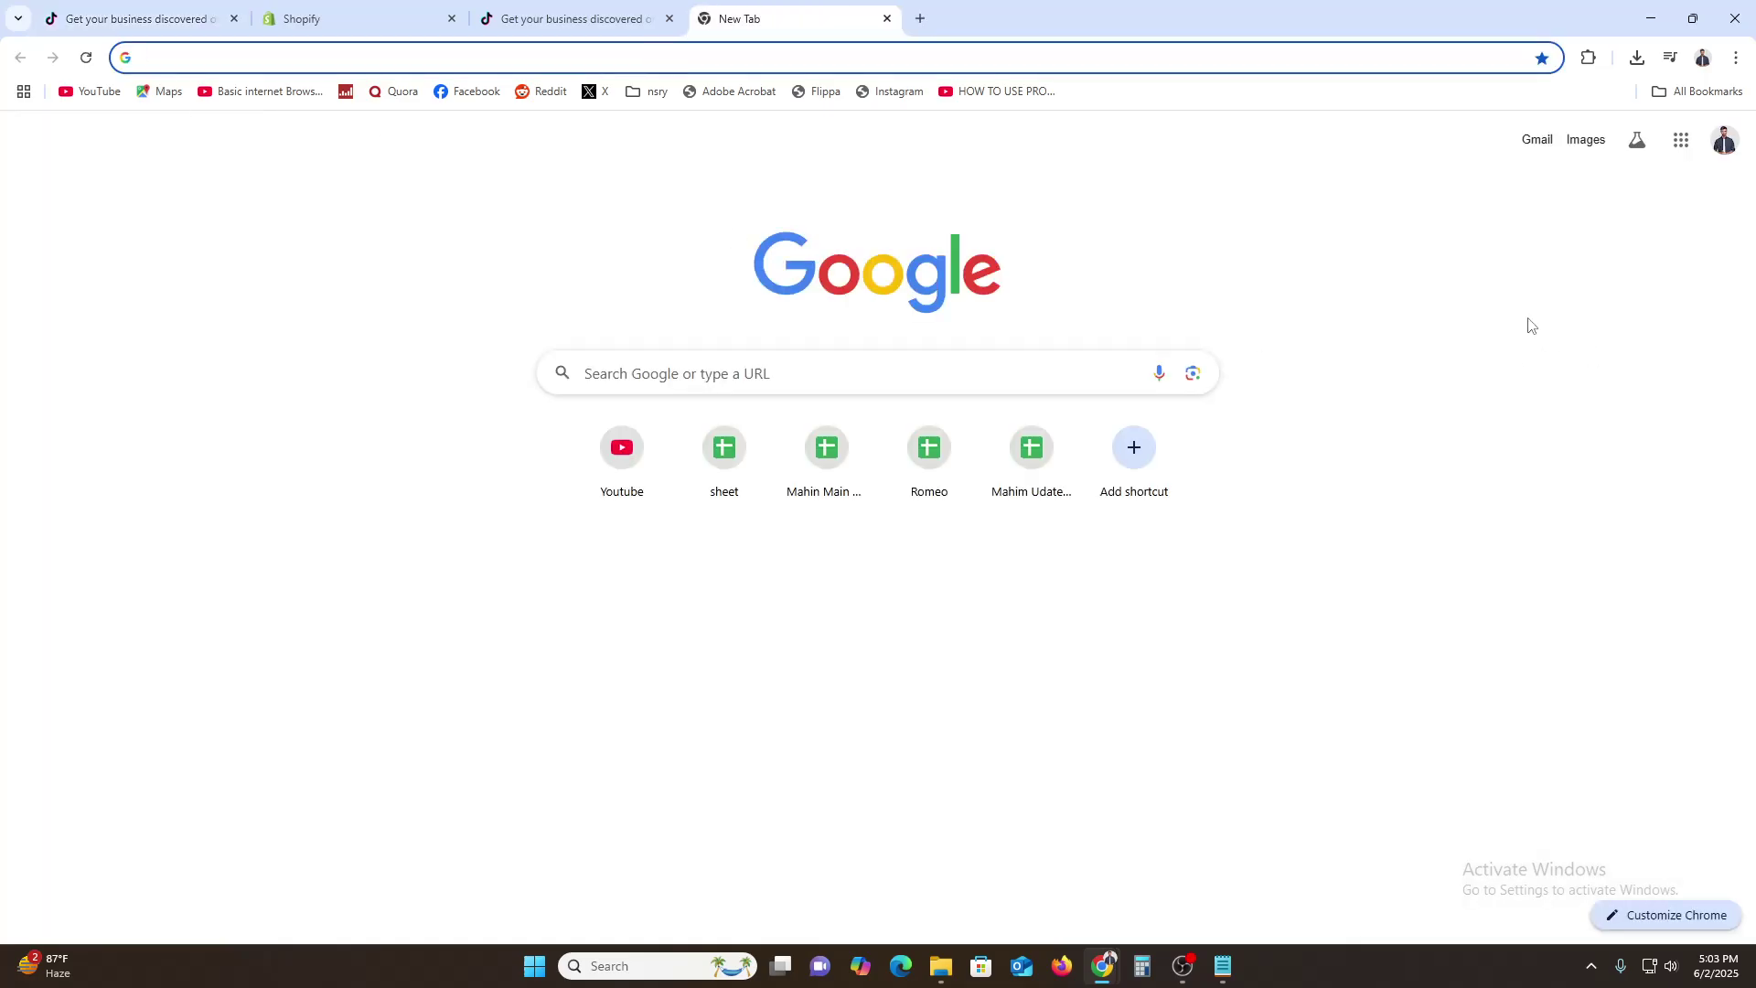
pyautogui.click(1538, 145)
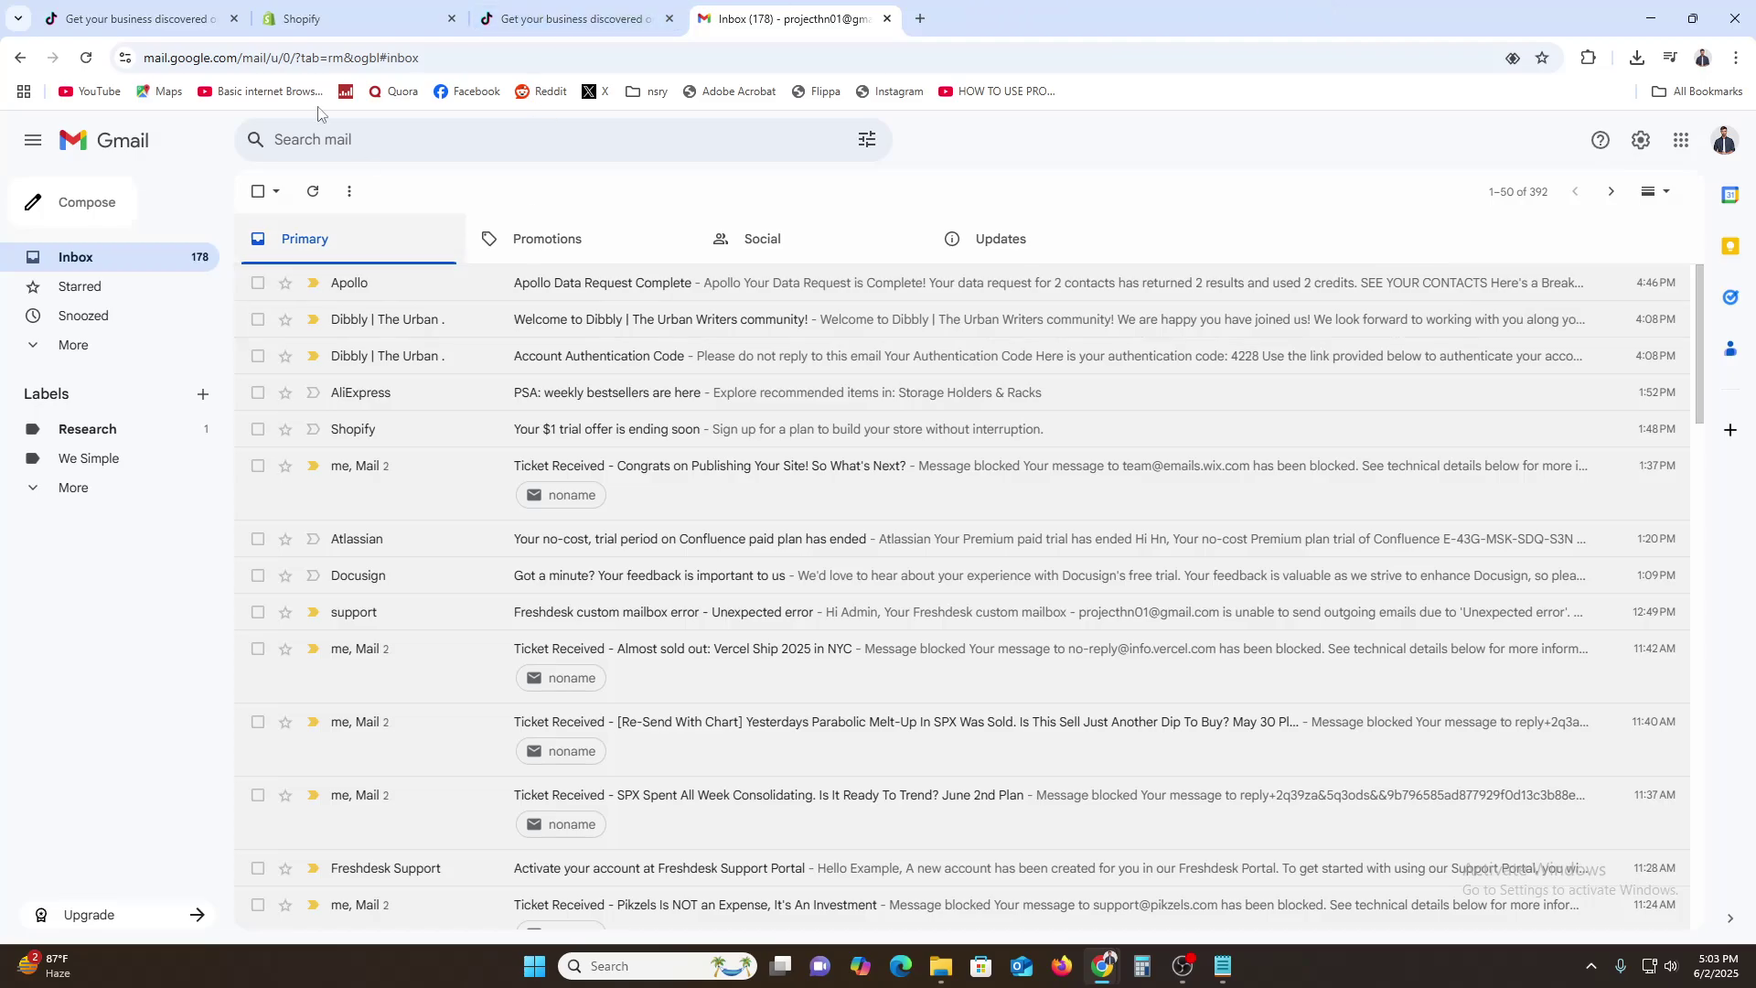
# Request the email verification code from the sign-up form, saving the login in the browser and matching the two 4-shaped objects in the captcha.
pyautogui.click(163, 18)
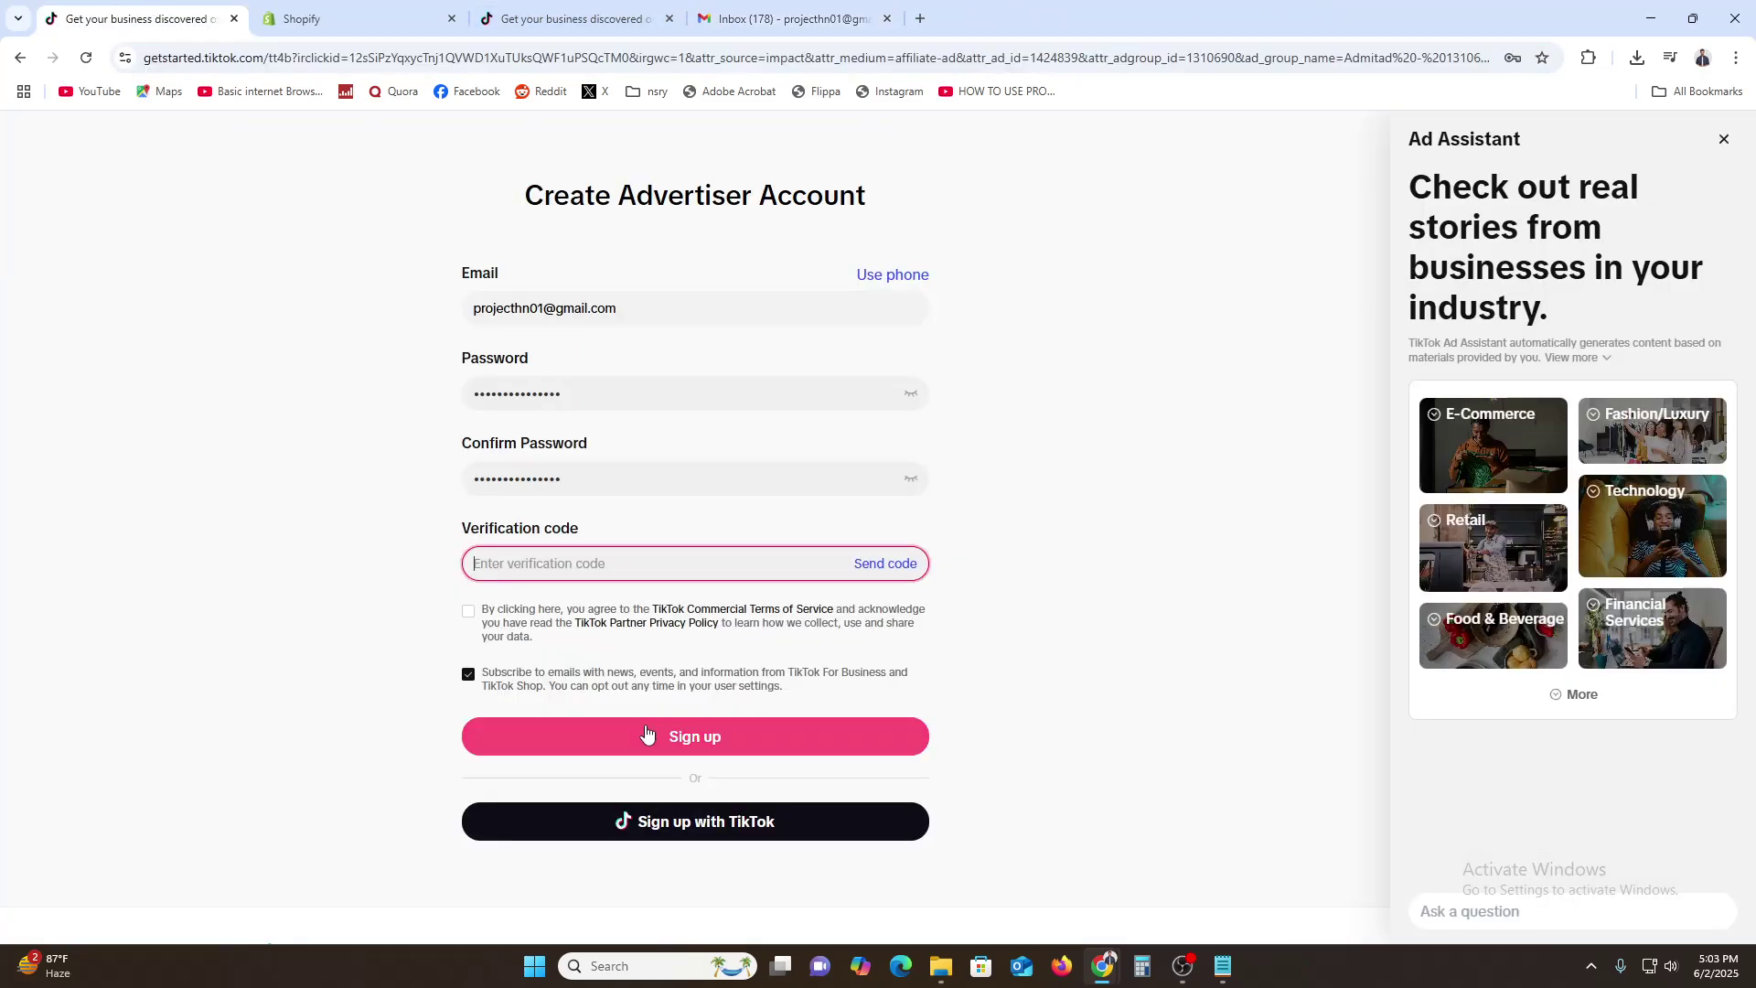
pyautogui.click(896, 564)
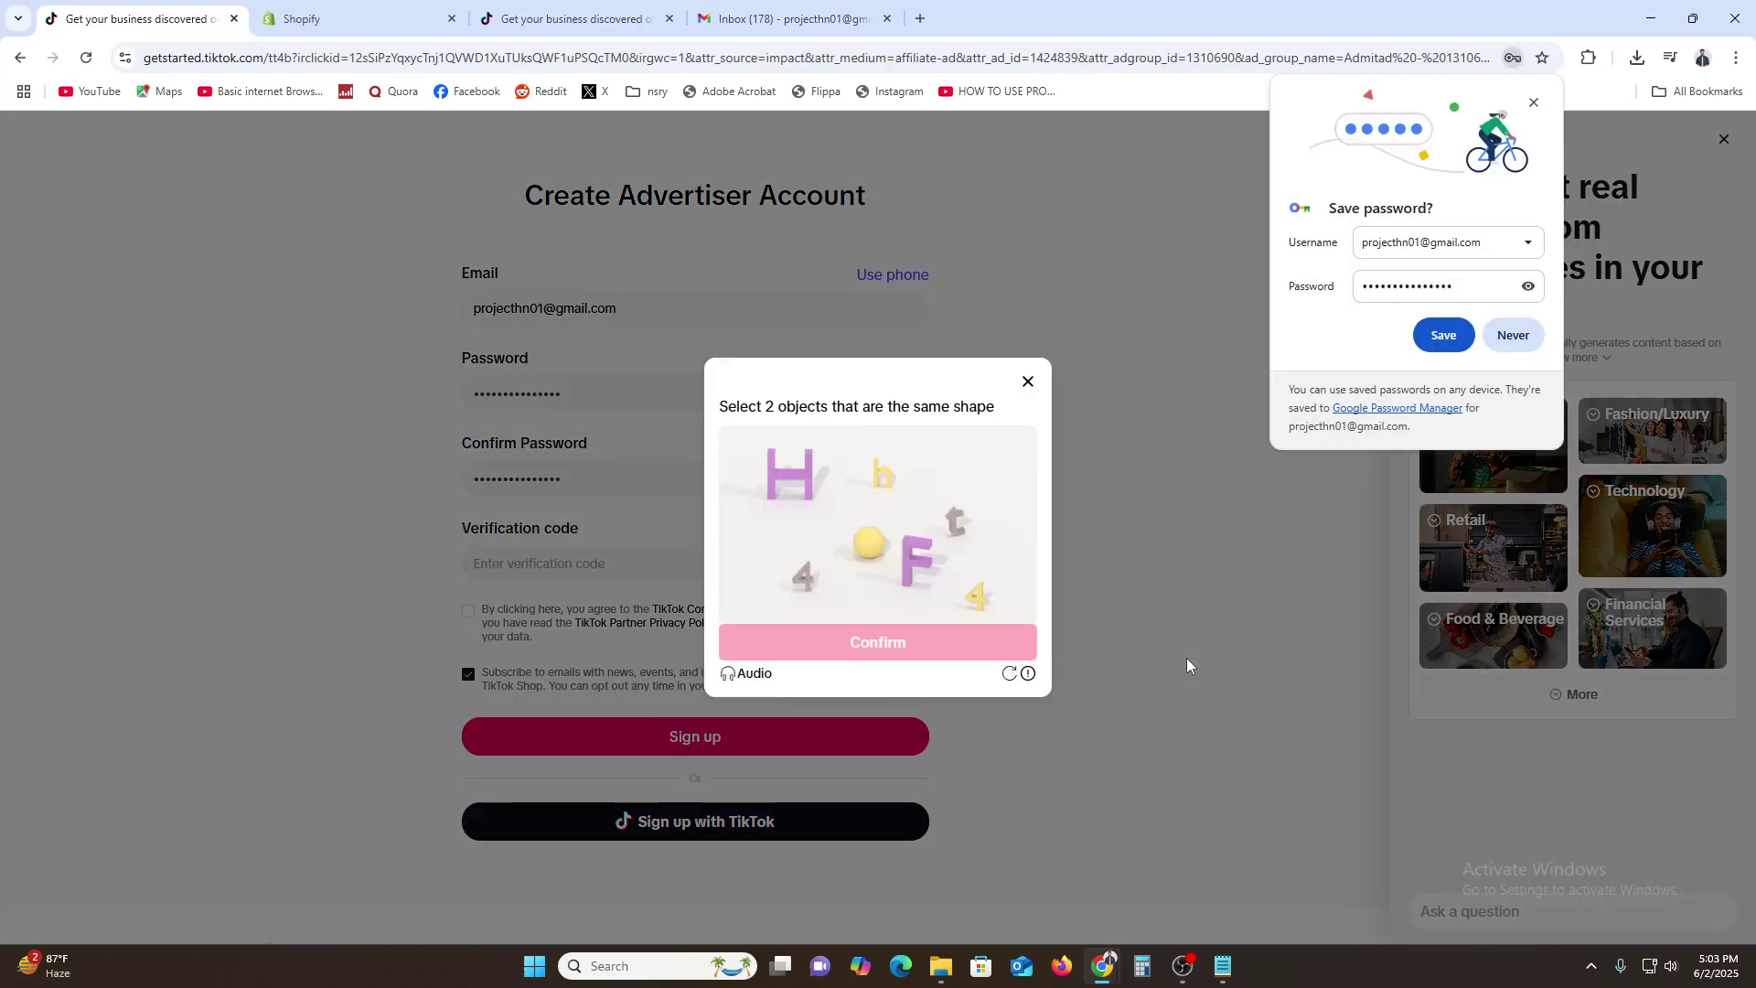
pyautogui.click(1438, 334)
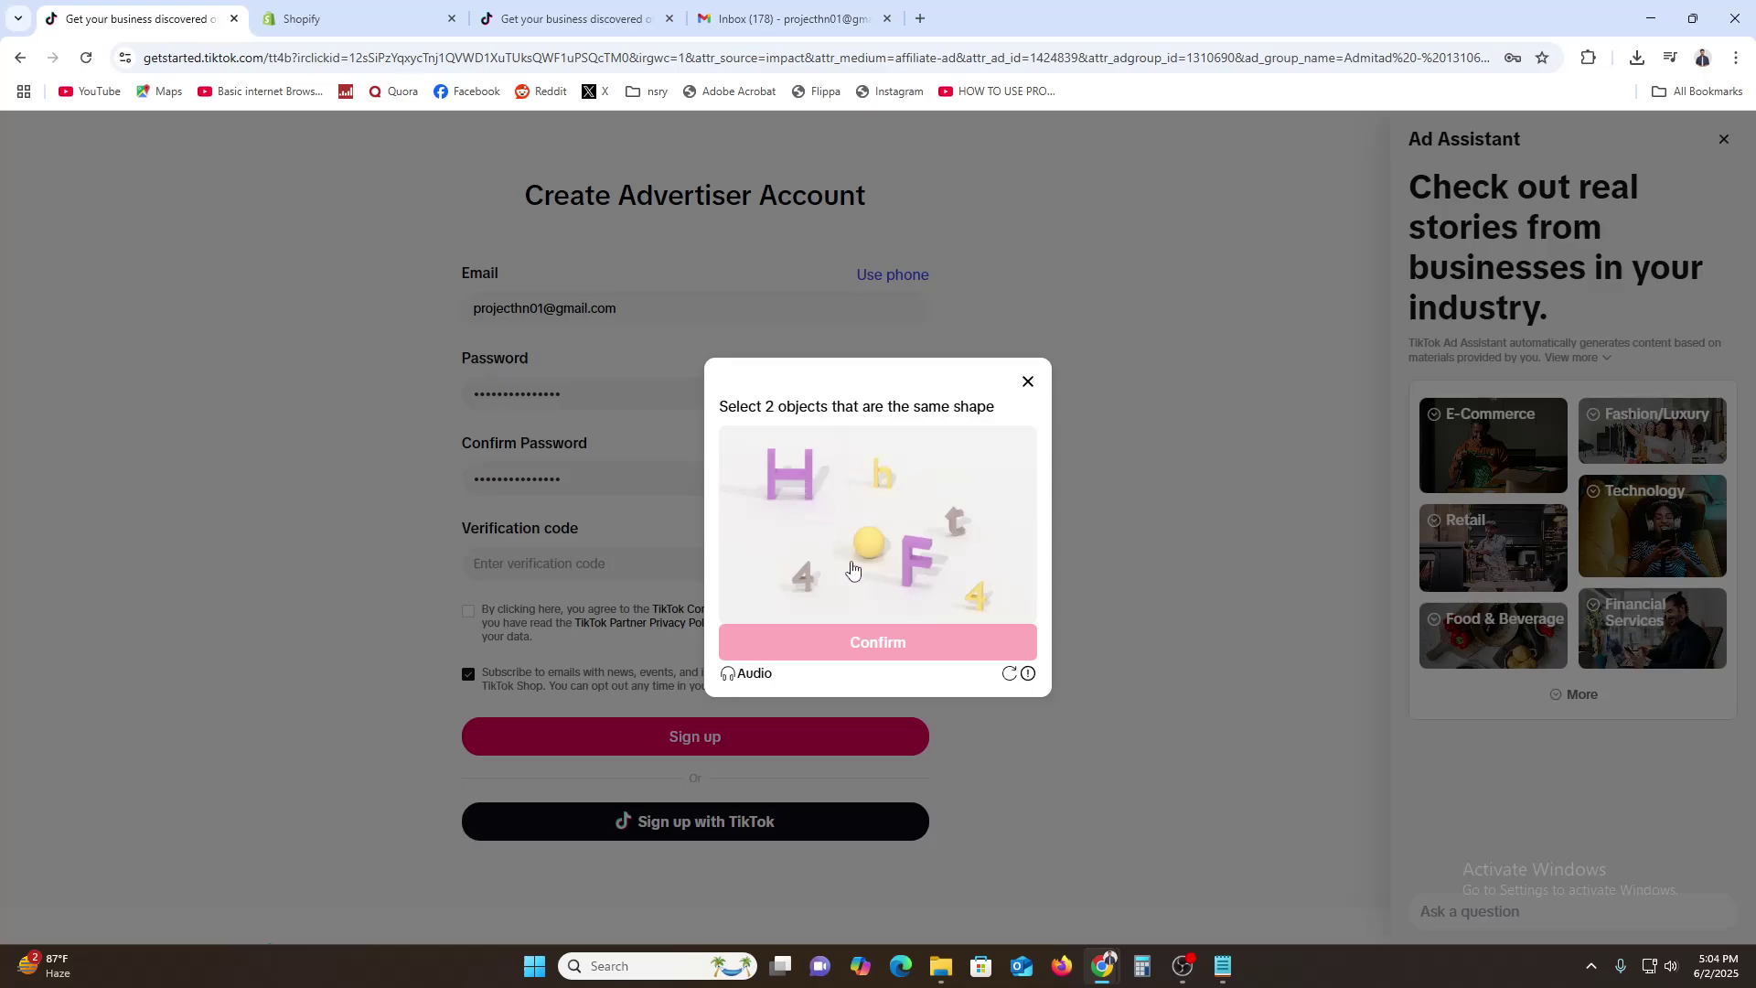
pyautogui.click(801, 578)
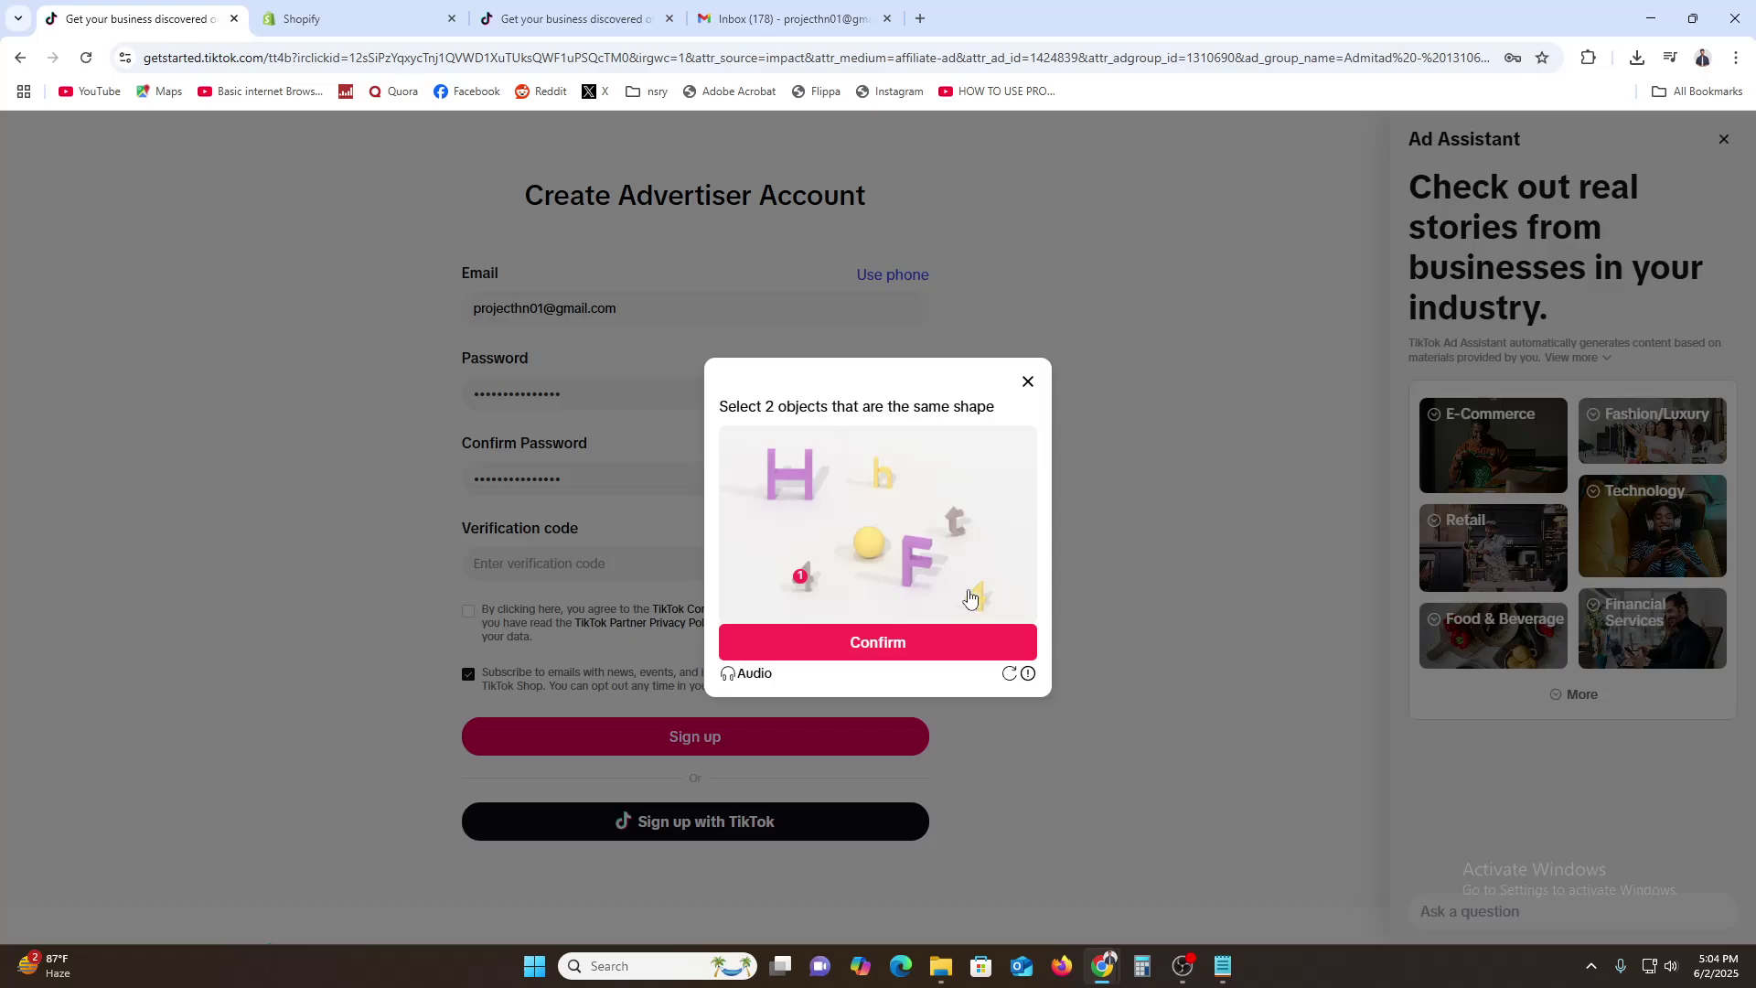
pyautogui.click(972, 596)
pyautogui.click(946, 647)
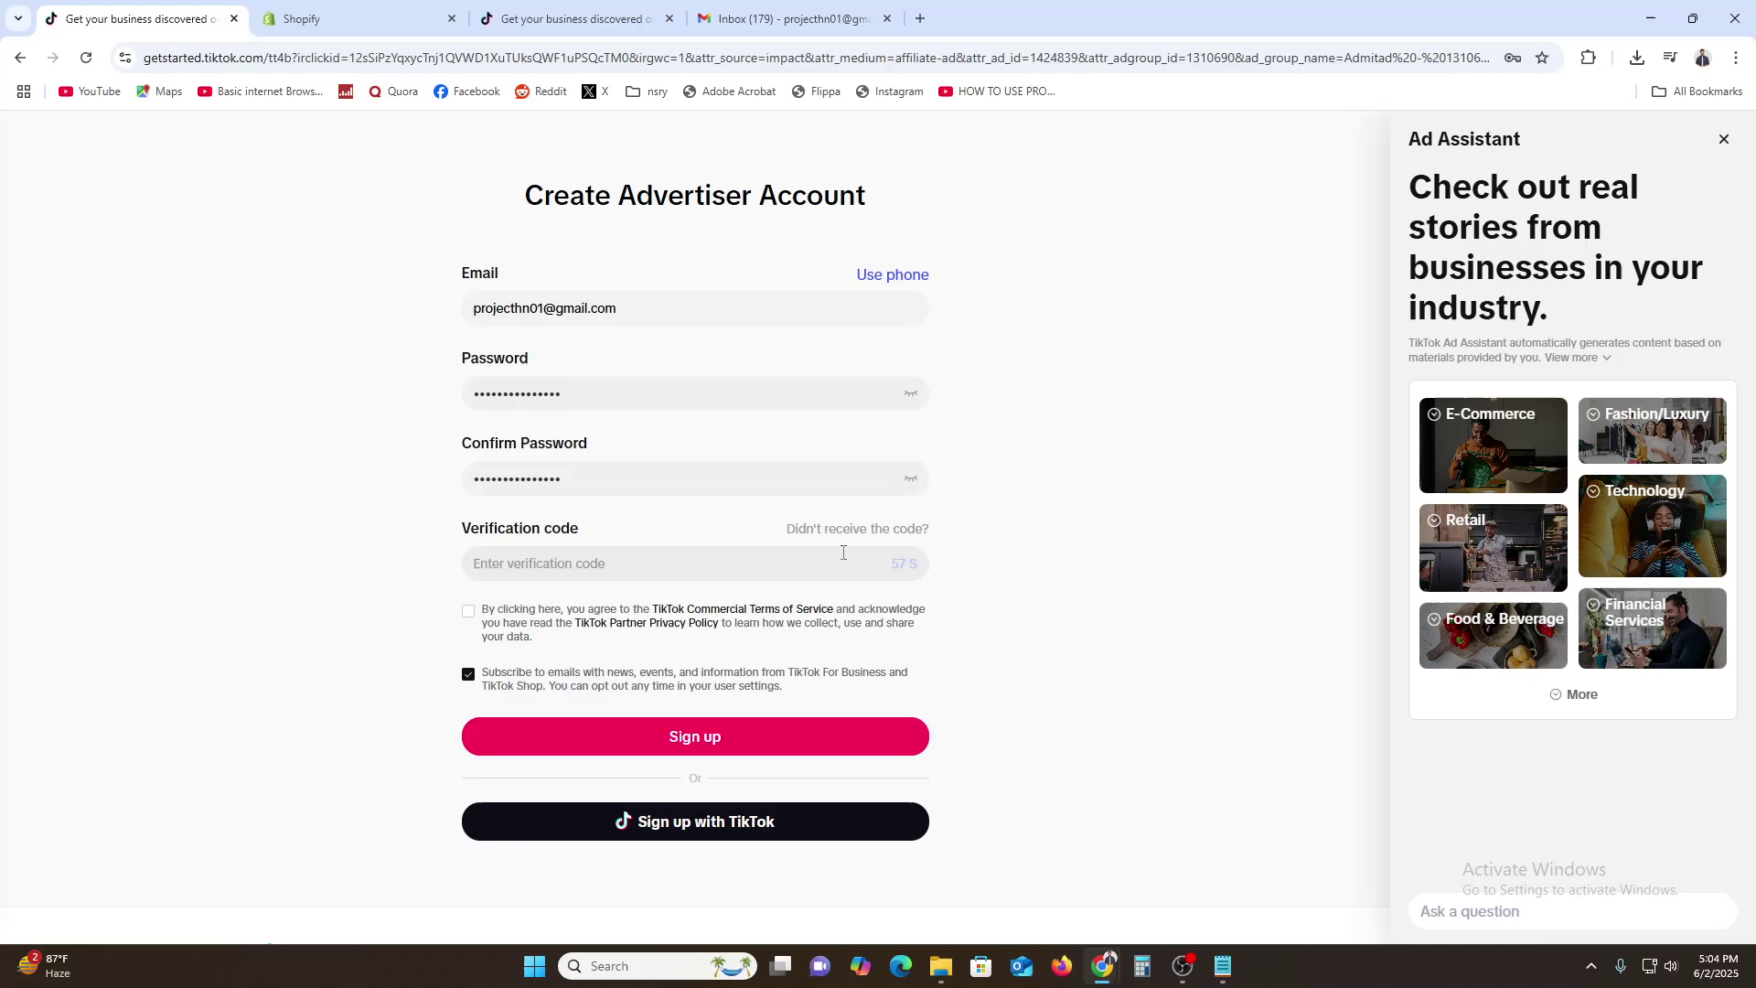
# Copy the verification code from the TikTok for Business email in Gmail.
pyautogui.moveTo(879, 533)
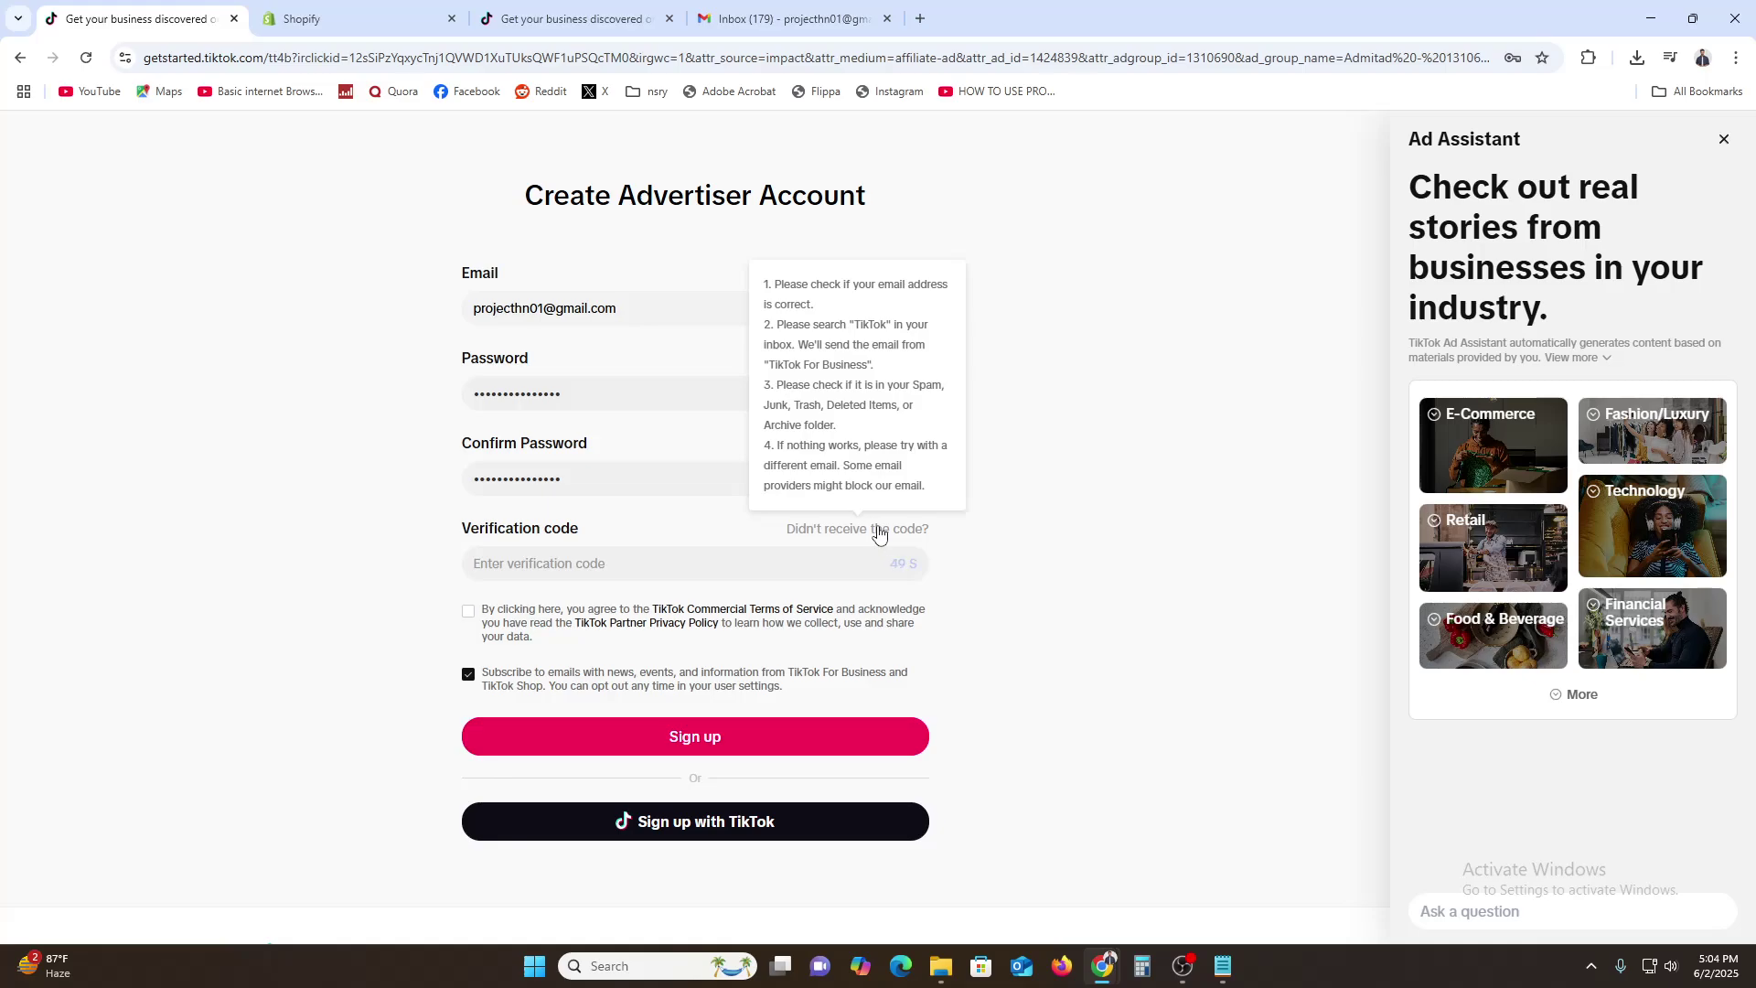
pyautogui.click(785, 19)
pyautogui.click(301, 296)
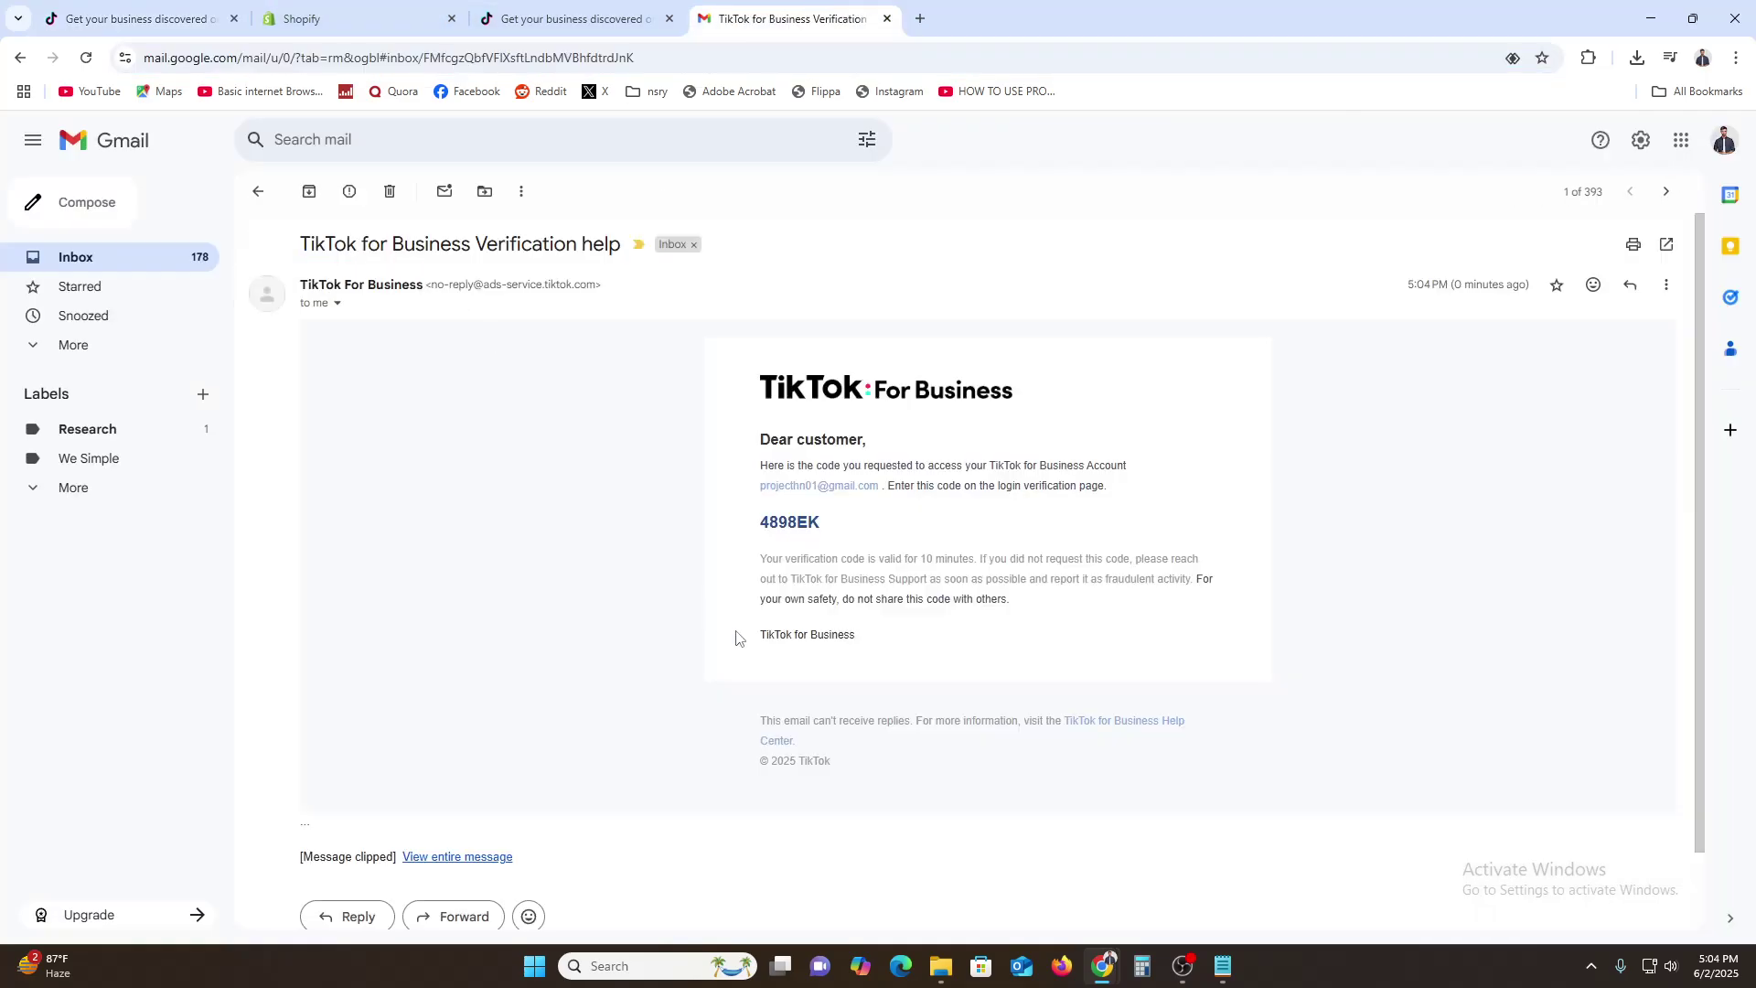
pyautogui.doubleClick(801, 522)
pyautogui.hotkey('ctrl', 'c')
# Submit the sign-up form with the copied verification code entered and the TikTok Commercial Terms of Service accepted.
pyautogui.click(128, 18)
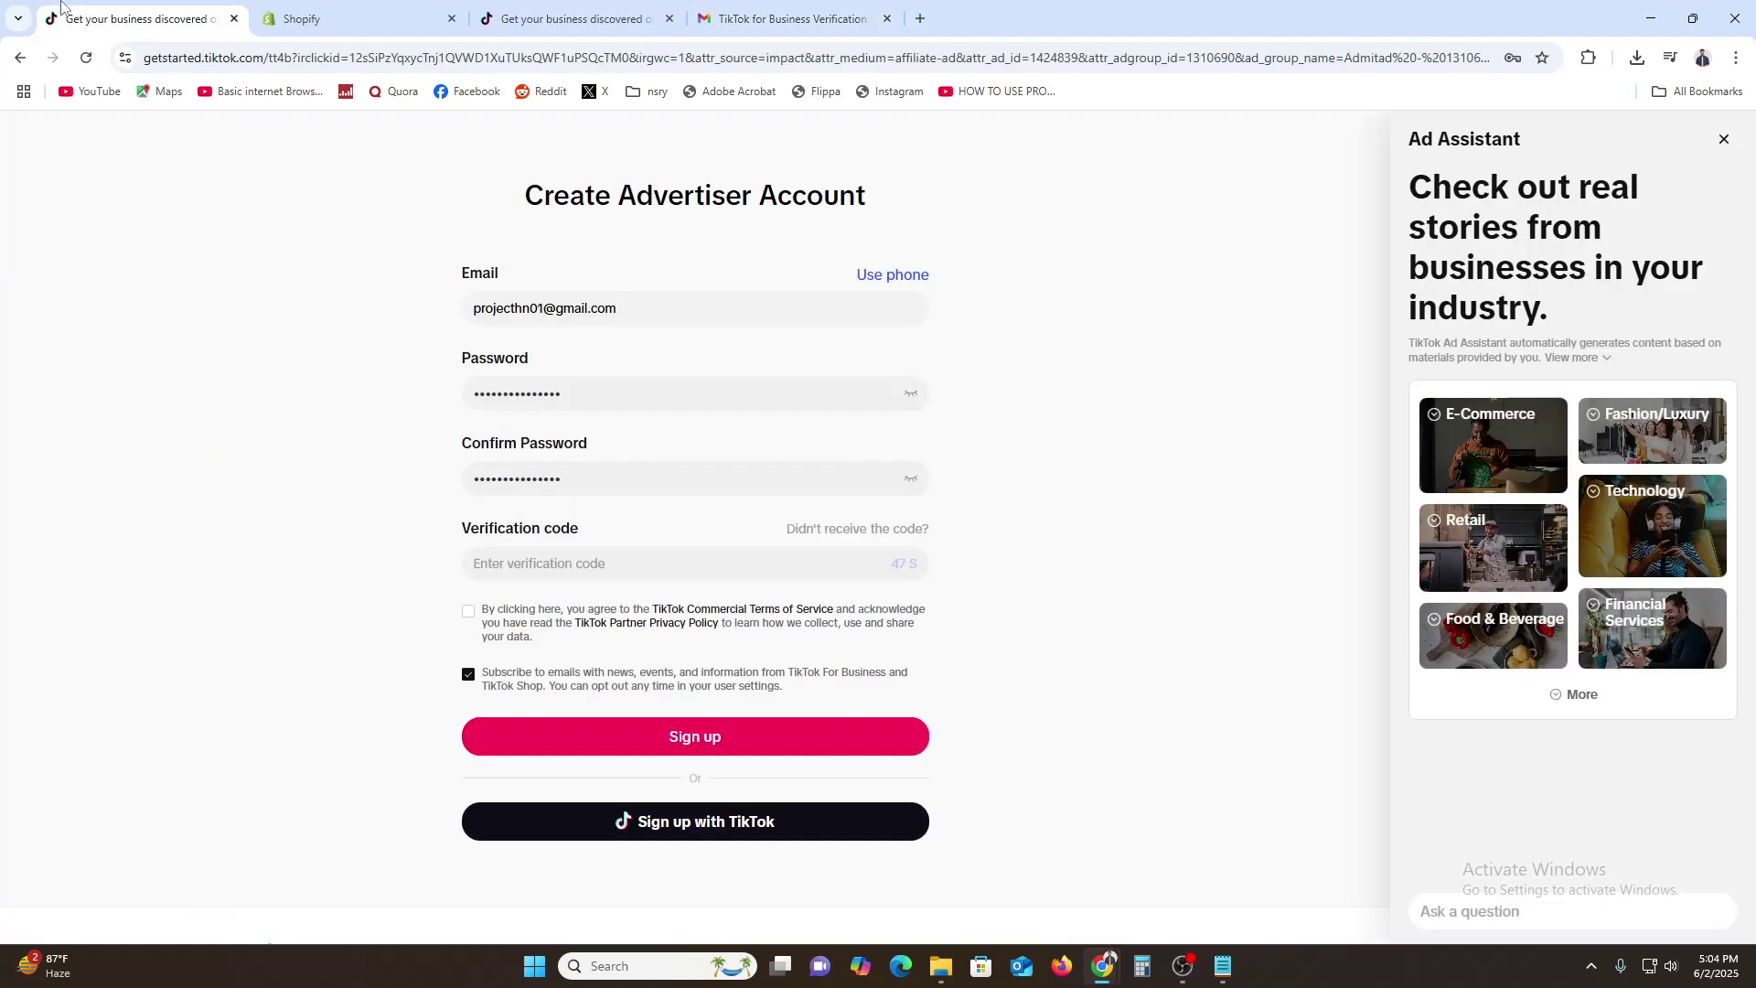
pyautogui.click(565, 562)
pyautogui.hotkey('ctrl', 'v')
pyautogui.click(469, 611)
pyautogui.click(606, 748)
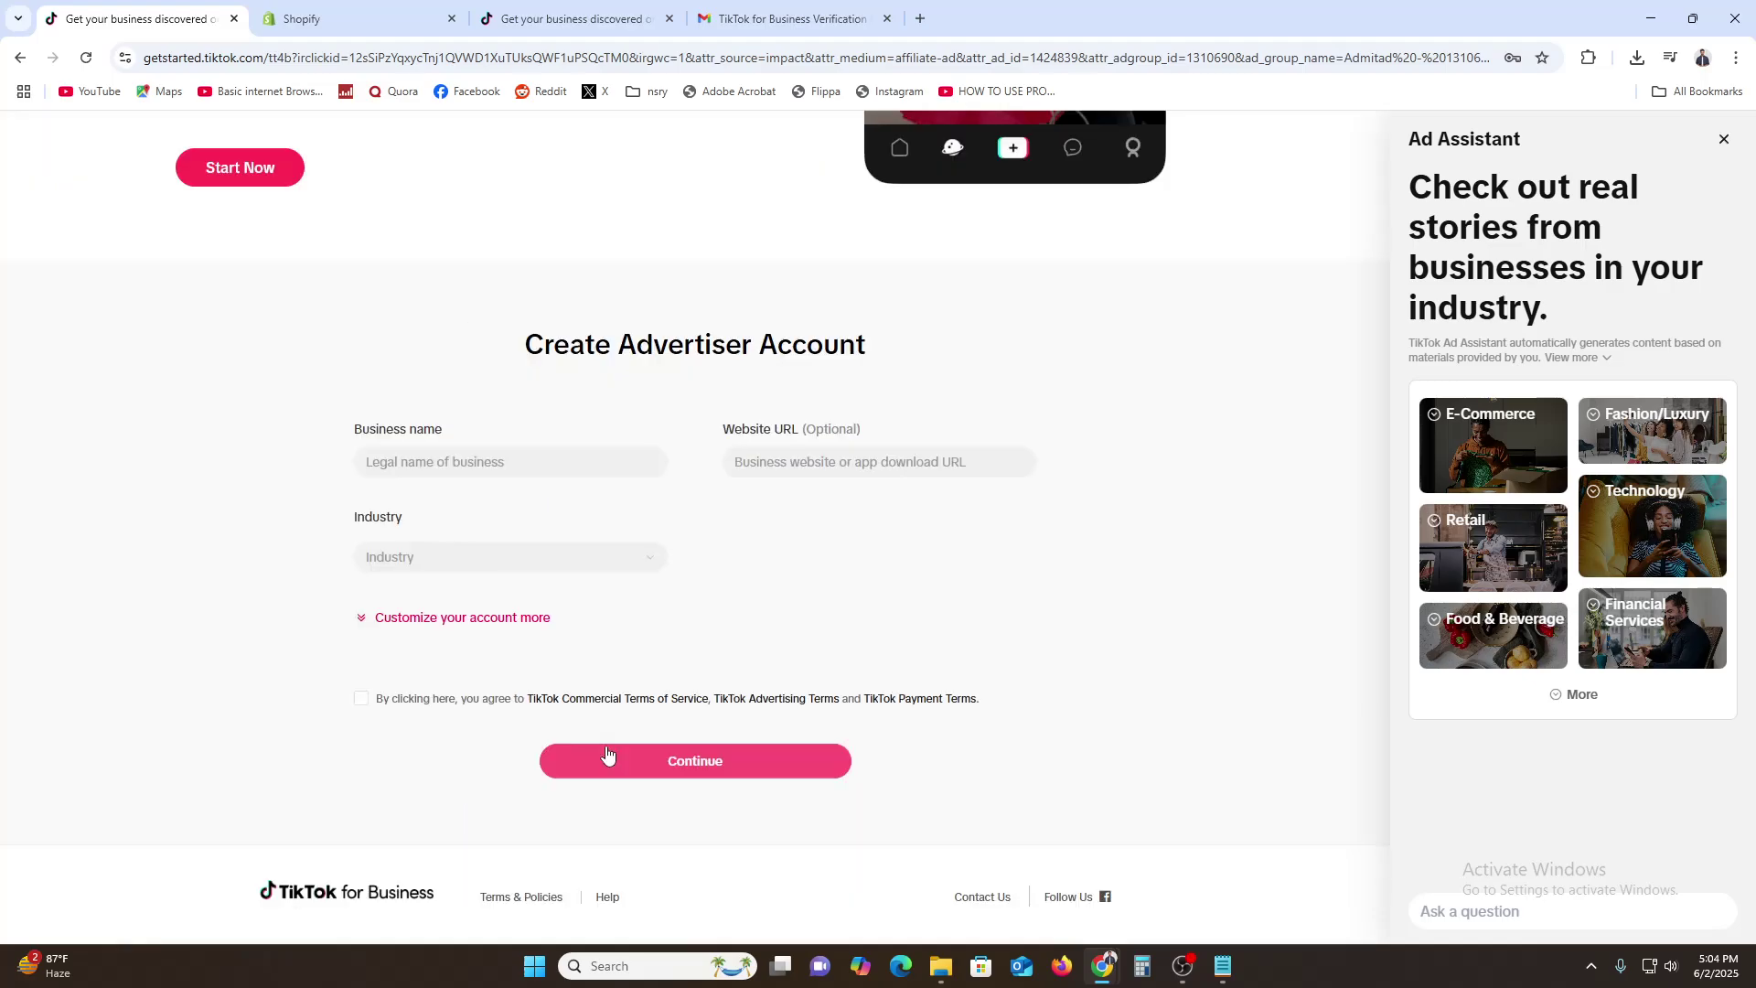
pyautogui.scroll(2, 631, 717)
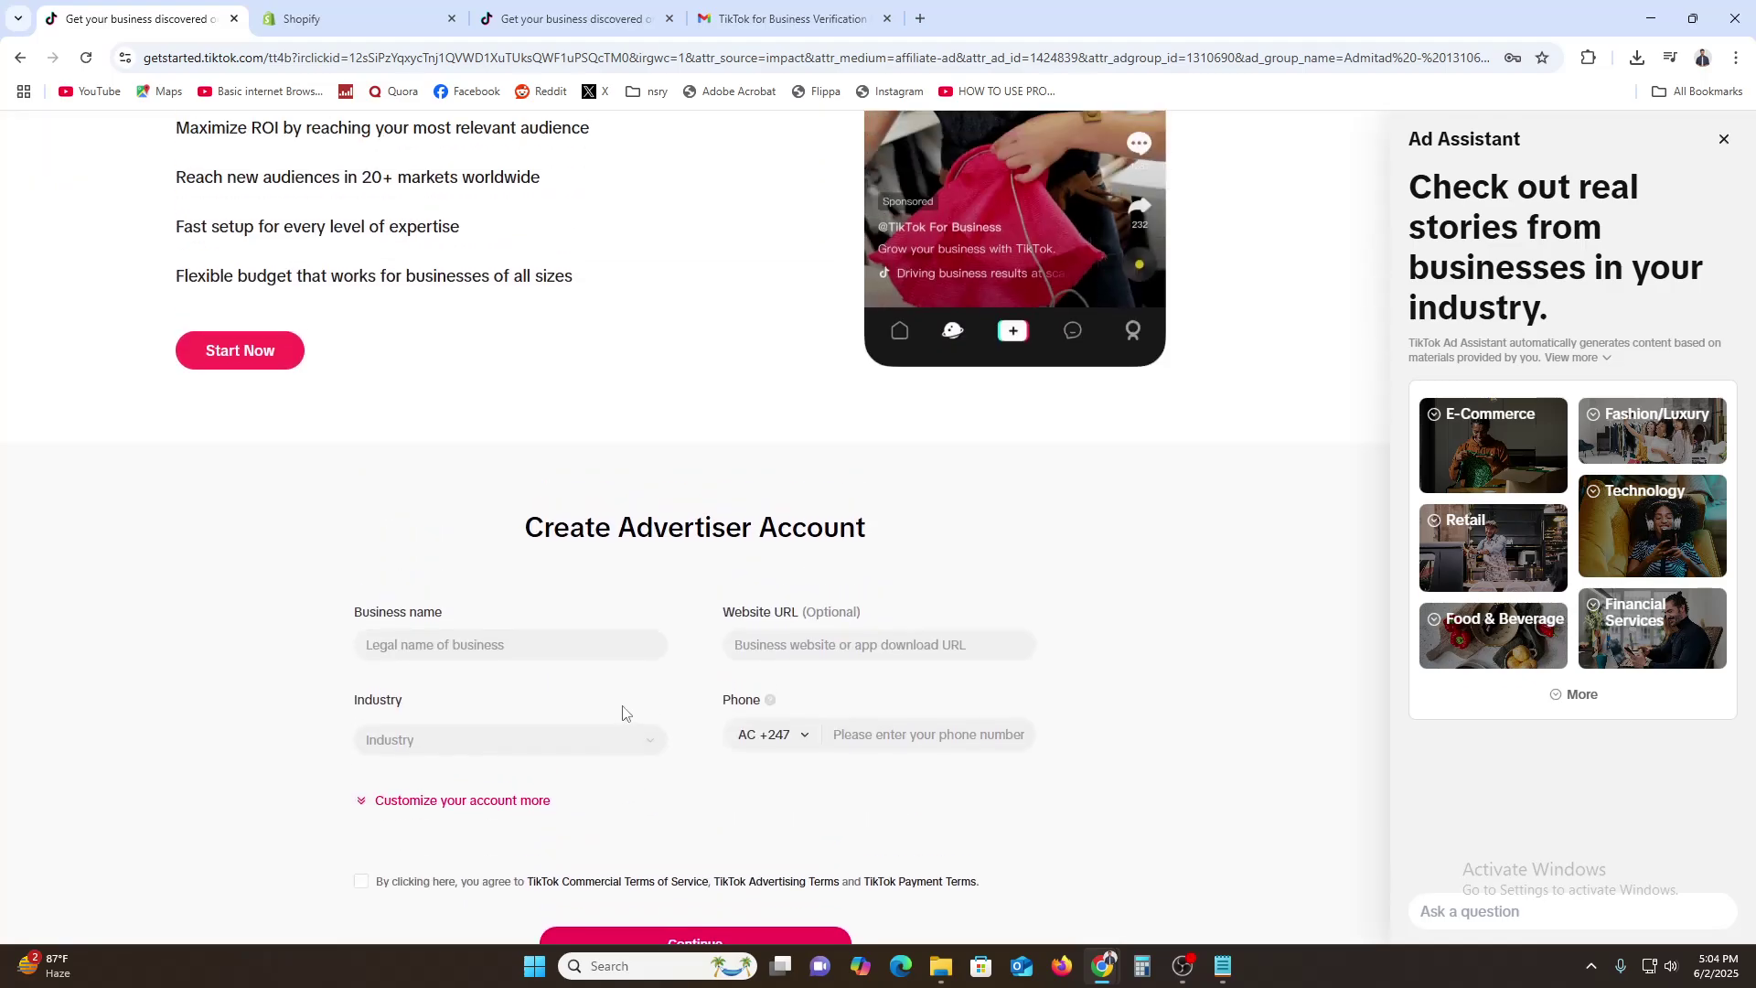
pyautogui.scroll(3, 704, 801)
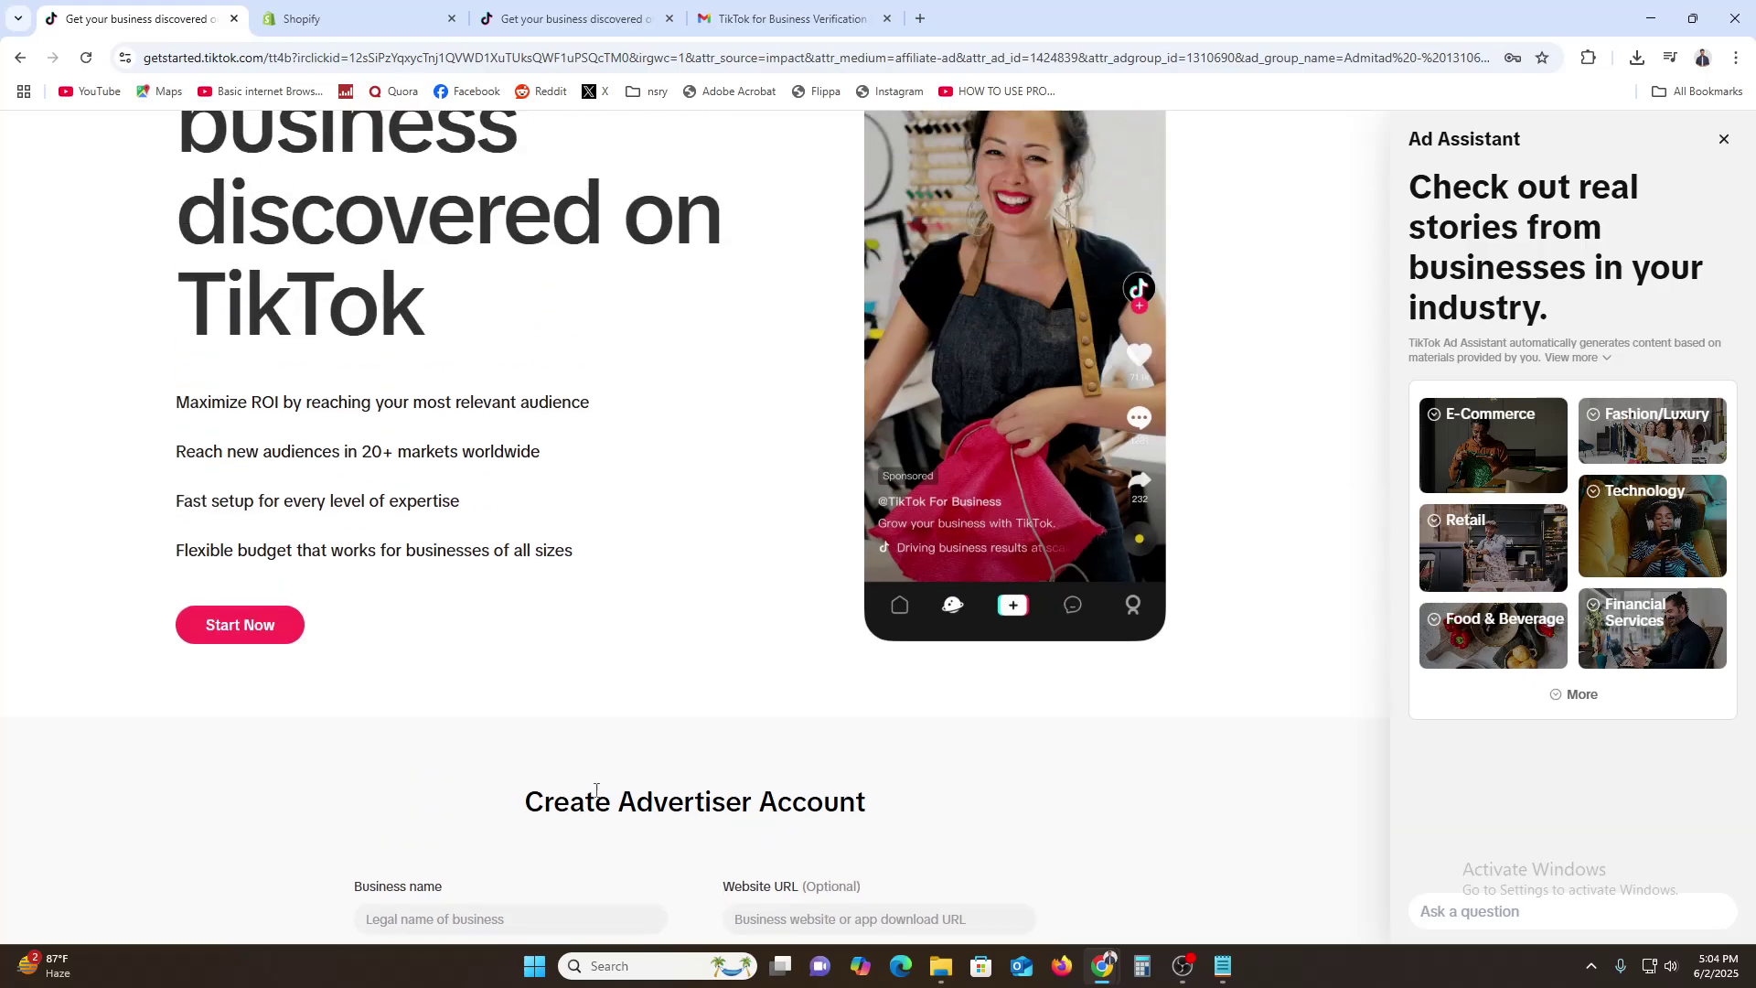
pyautogui.moveTo(595, 789); pyautogui.dragTo(792, 801)
pyautogui.click(812, 799)
pyautogui.scroll(3, 813, 804)
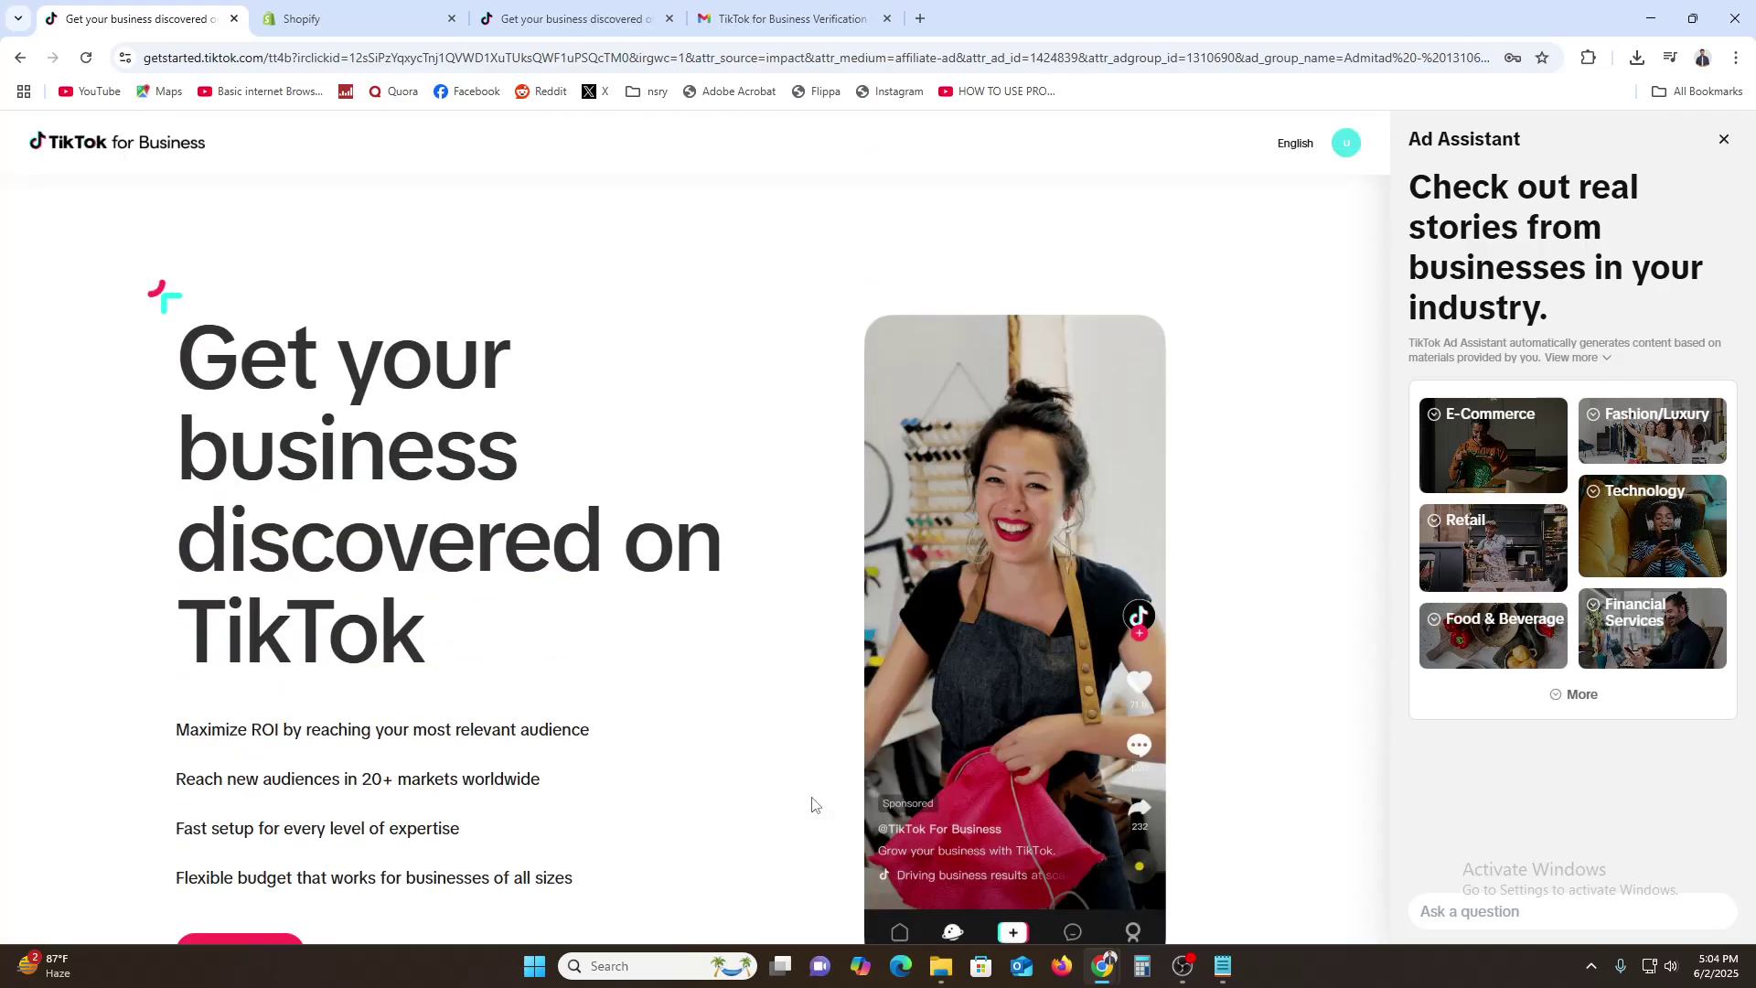
# Enter THE CLOARD as the business name in the Create Advertiser Account form and choose the E-commerce industry Clothing & Shoes.
pyautogui.scroll(-8, 813, 803)
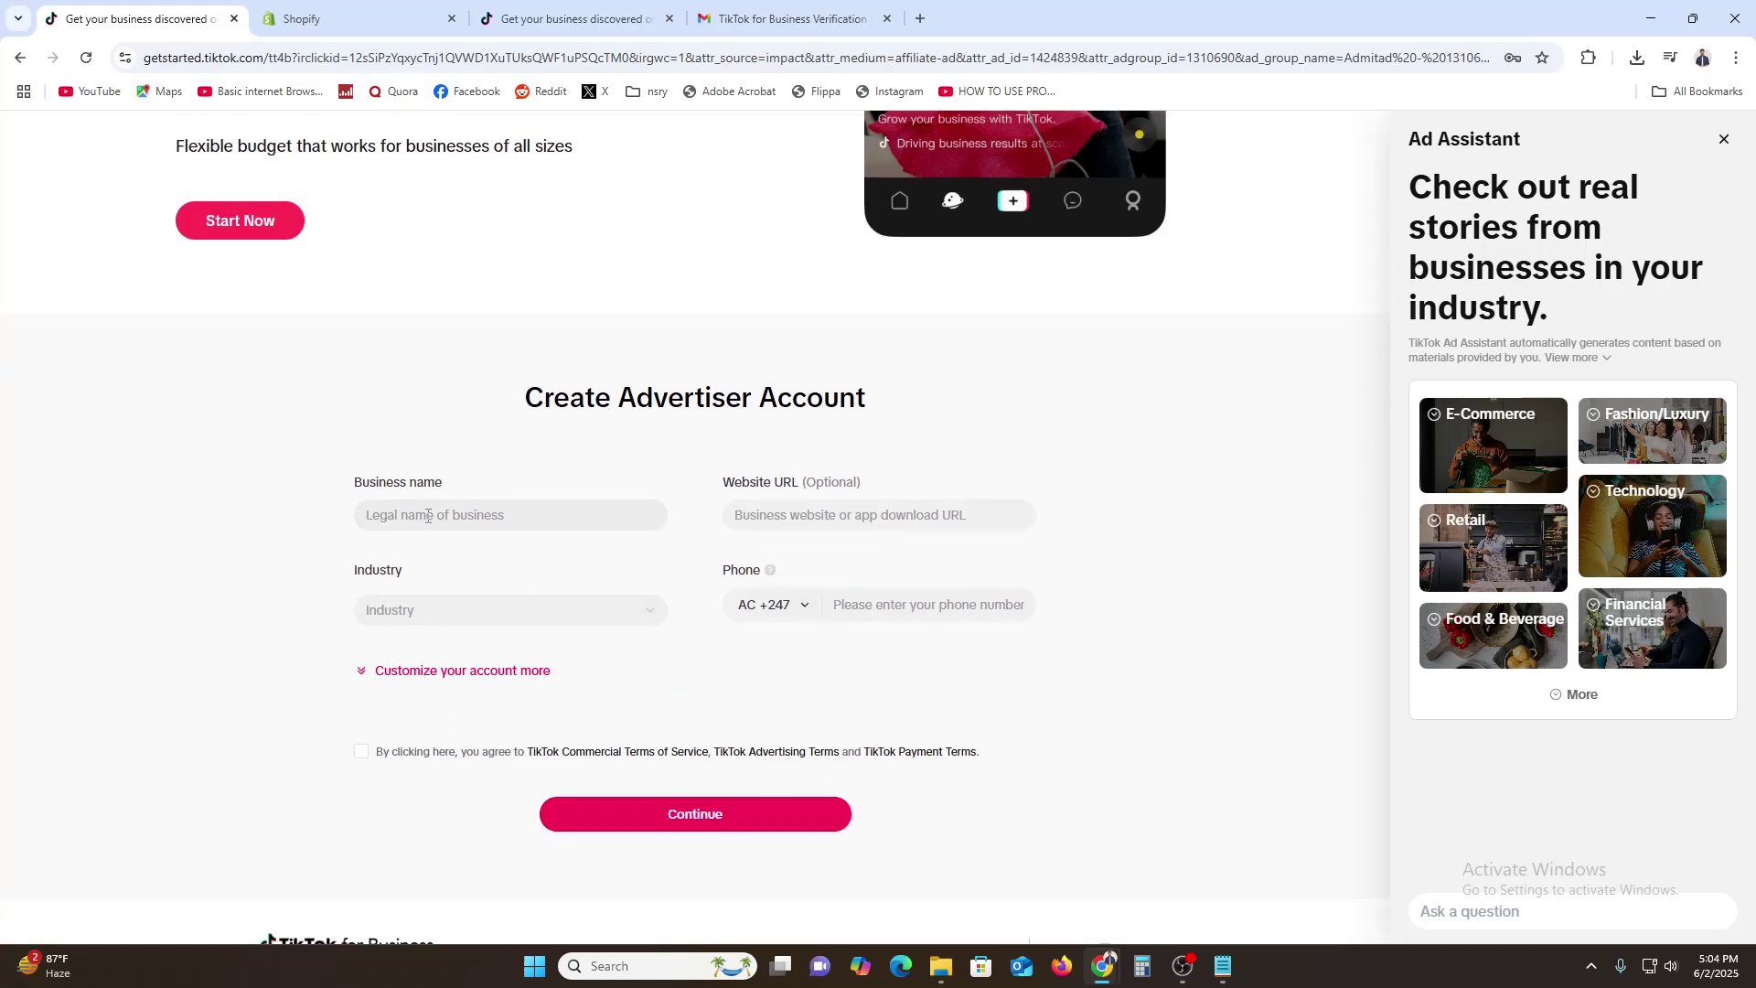
pyautogui.click(427, 515)
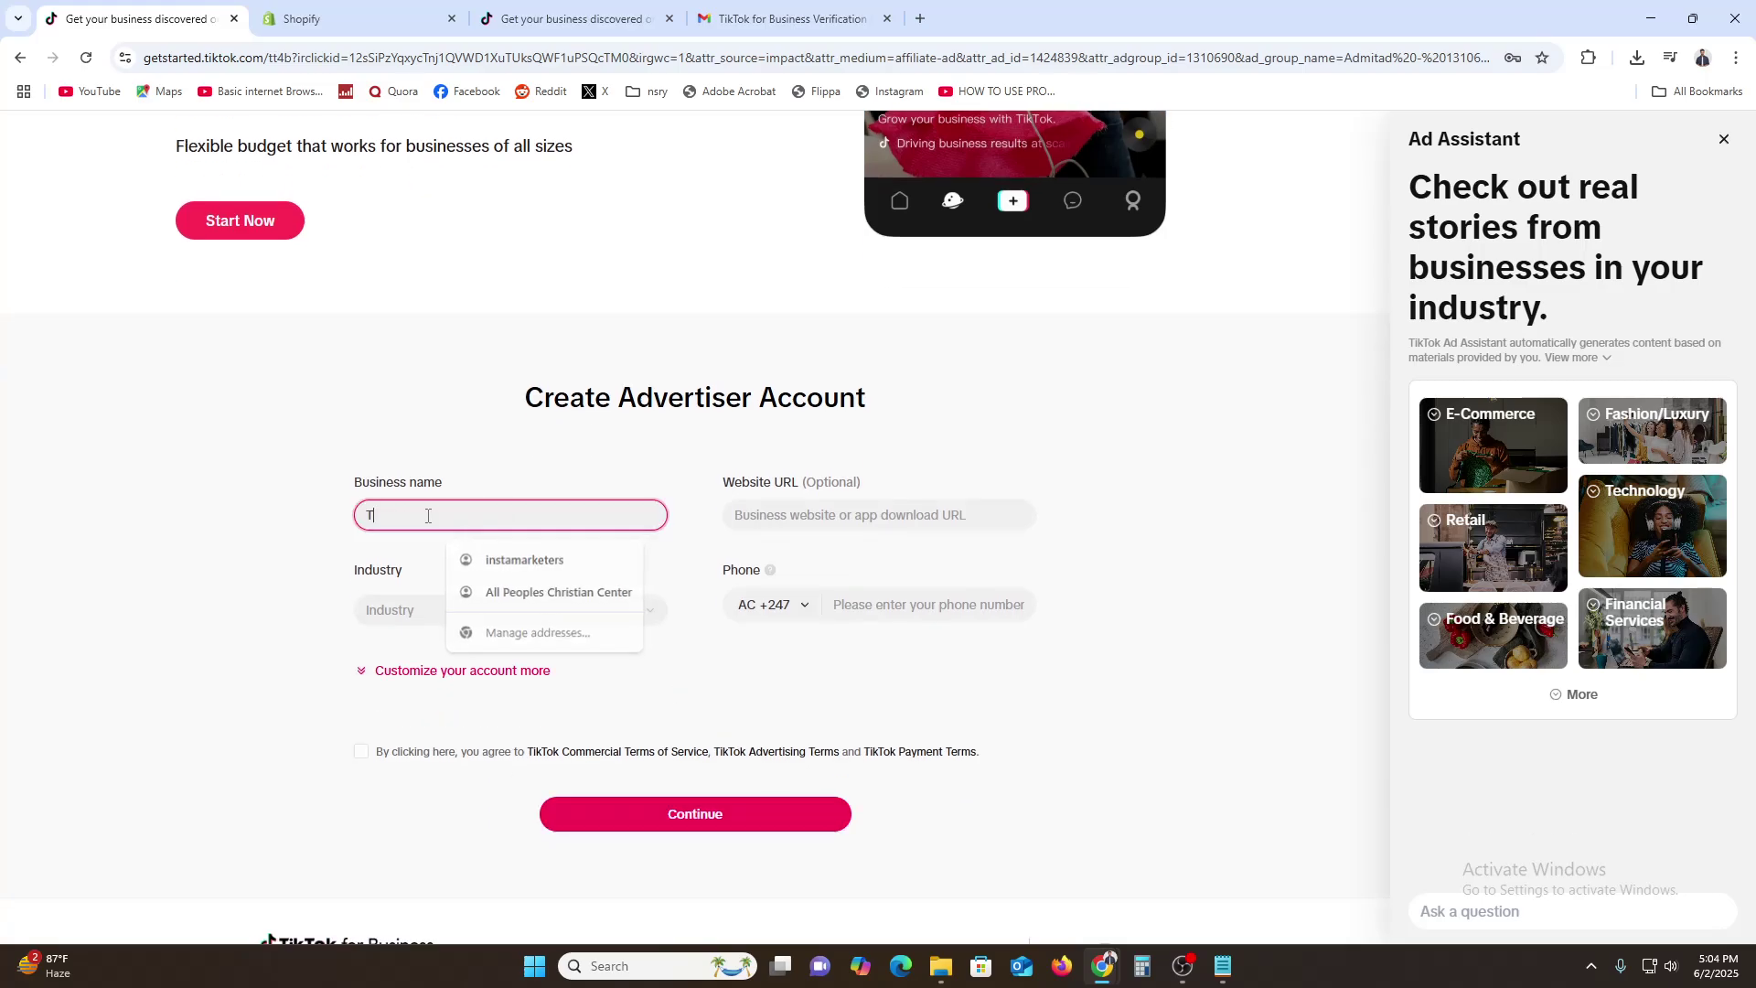
pyautogui.write('THE CLOAR')
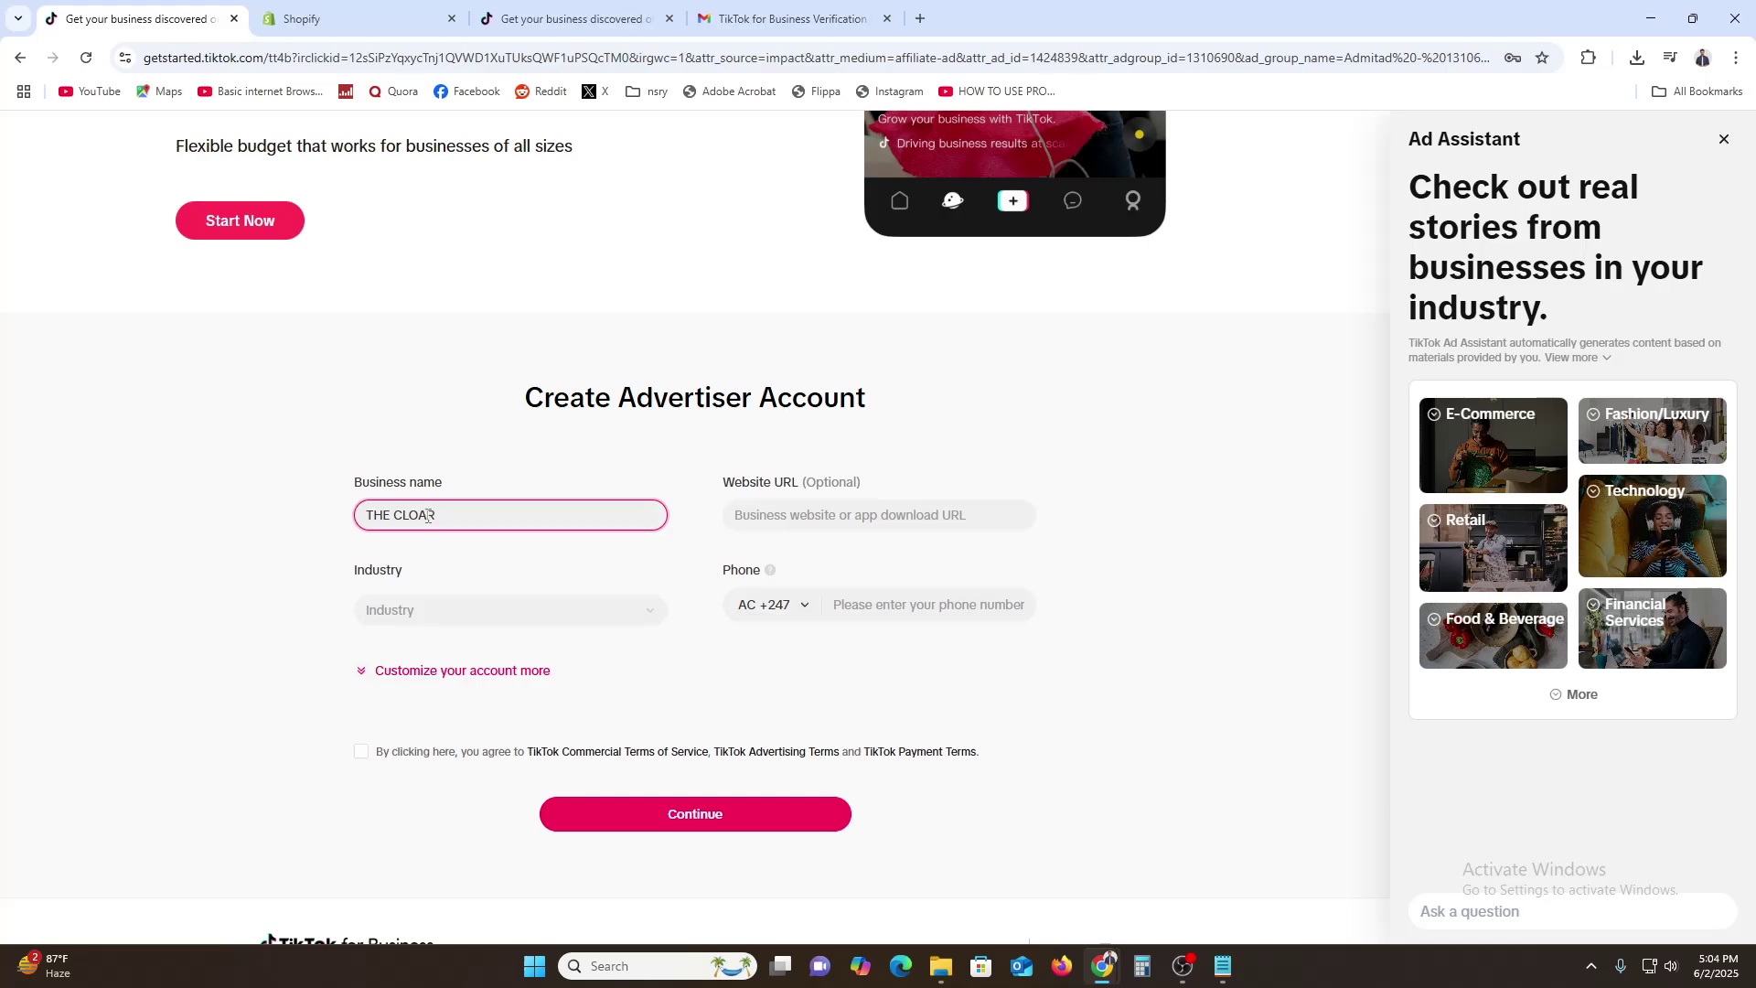
pyautogui.write('D')
pyautogui.click(482, 613)
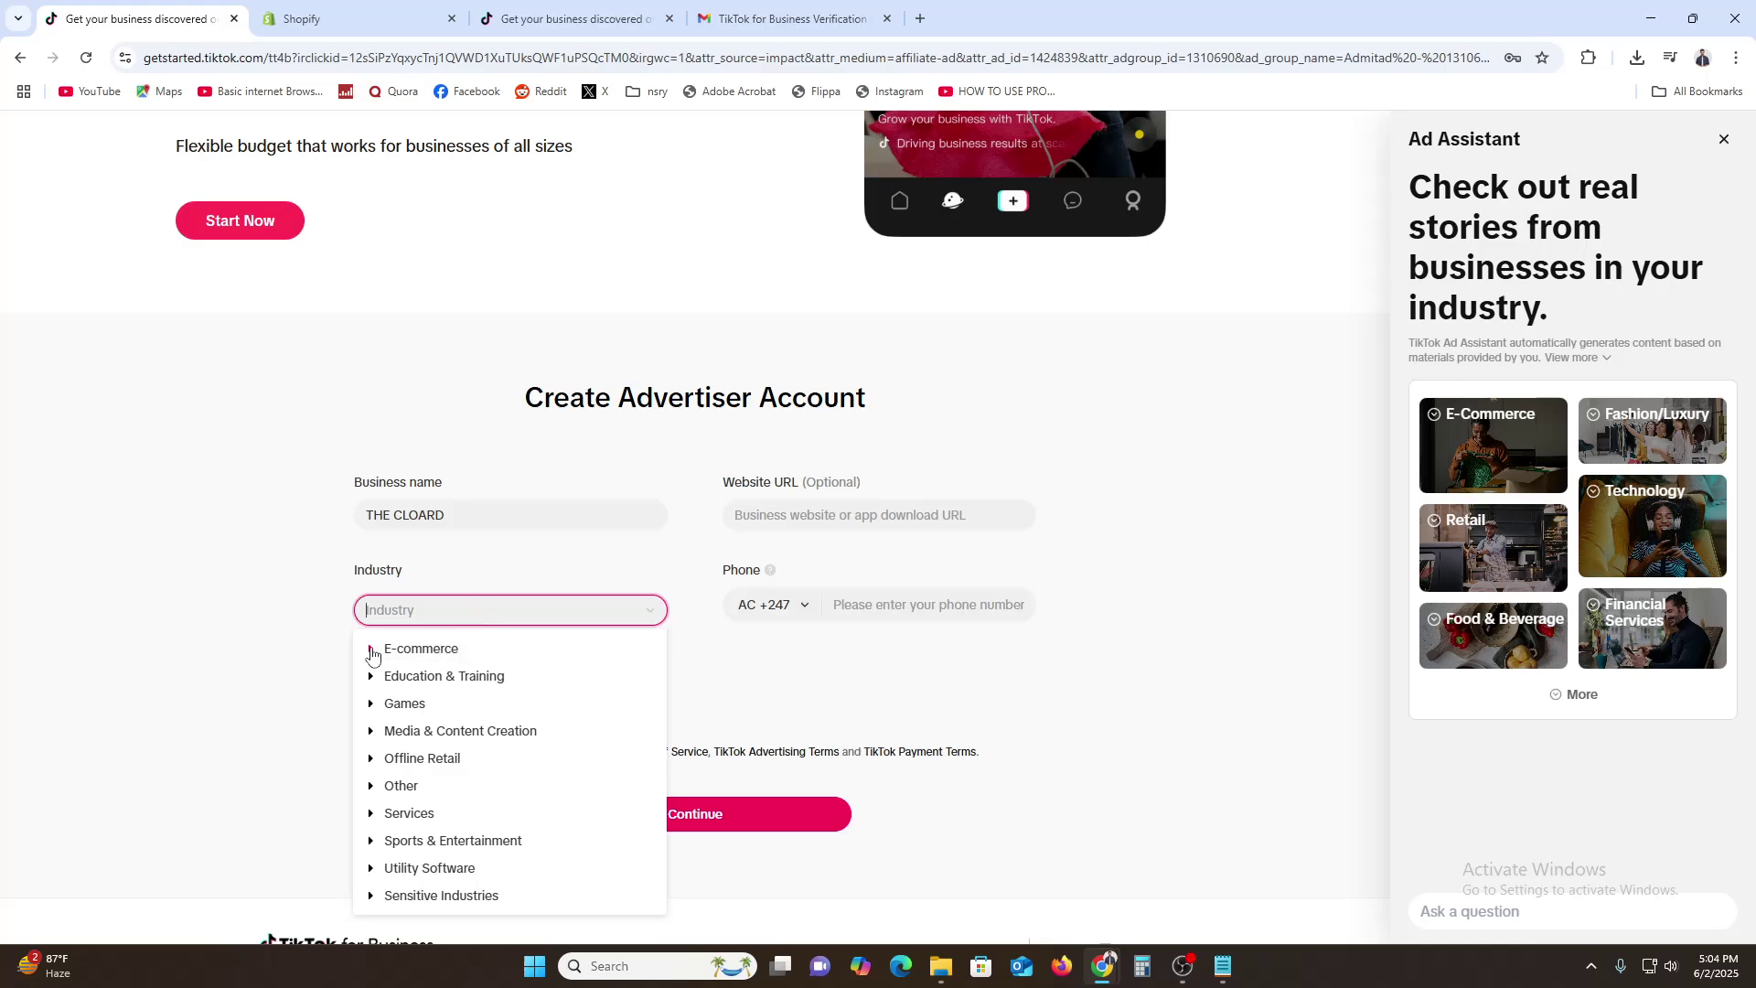
pyautogui.click(371, 650)
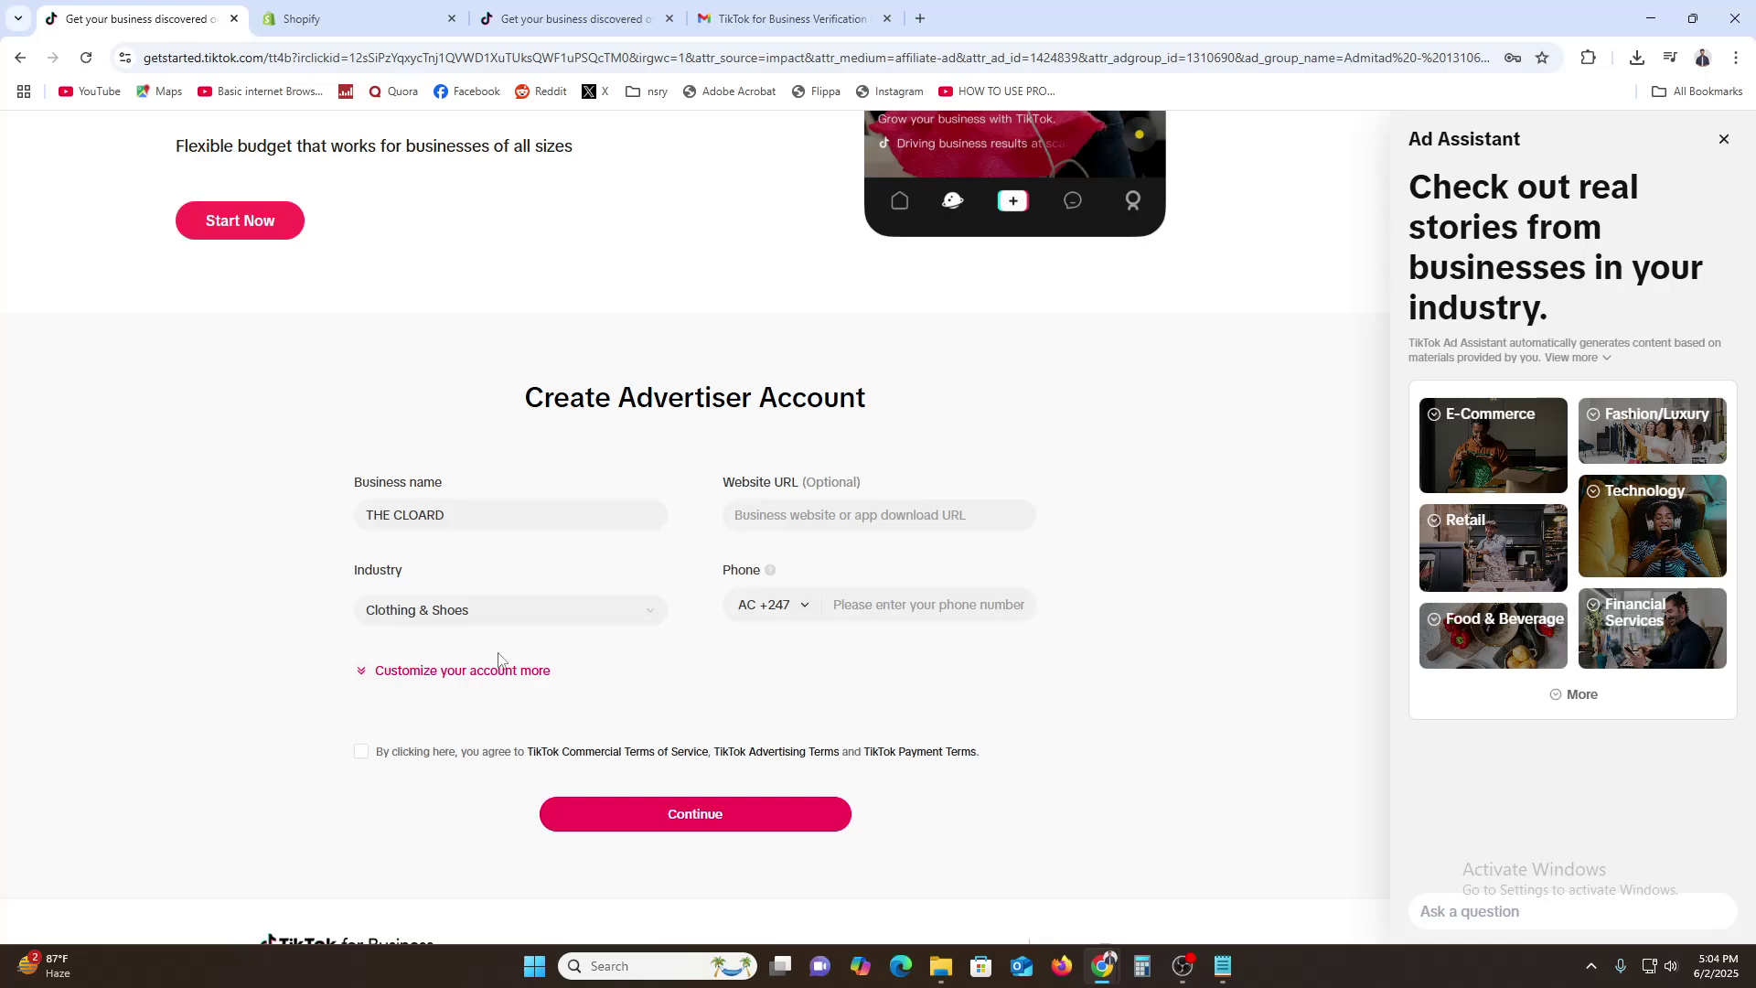
# Agree to the TikTok commercial, advertising and payment terms, and check the extra account customization fields before collapsing them again.
pyautogui.click(403, 752)
pyautogui.click(450, 677)
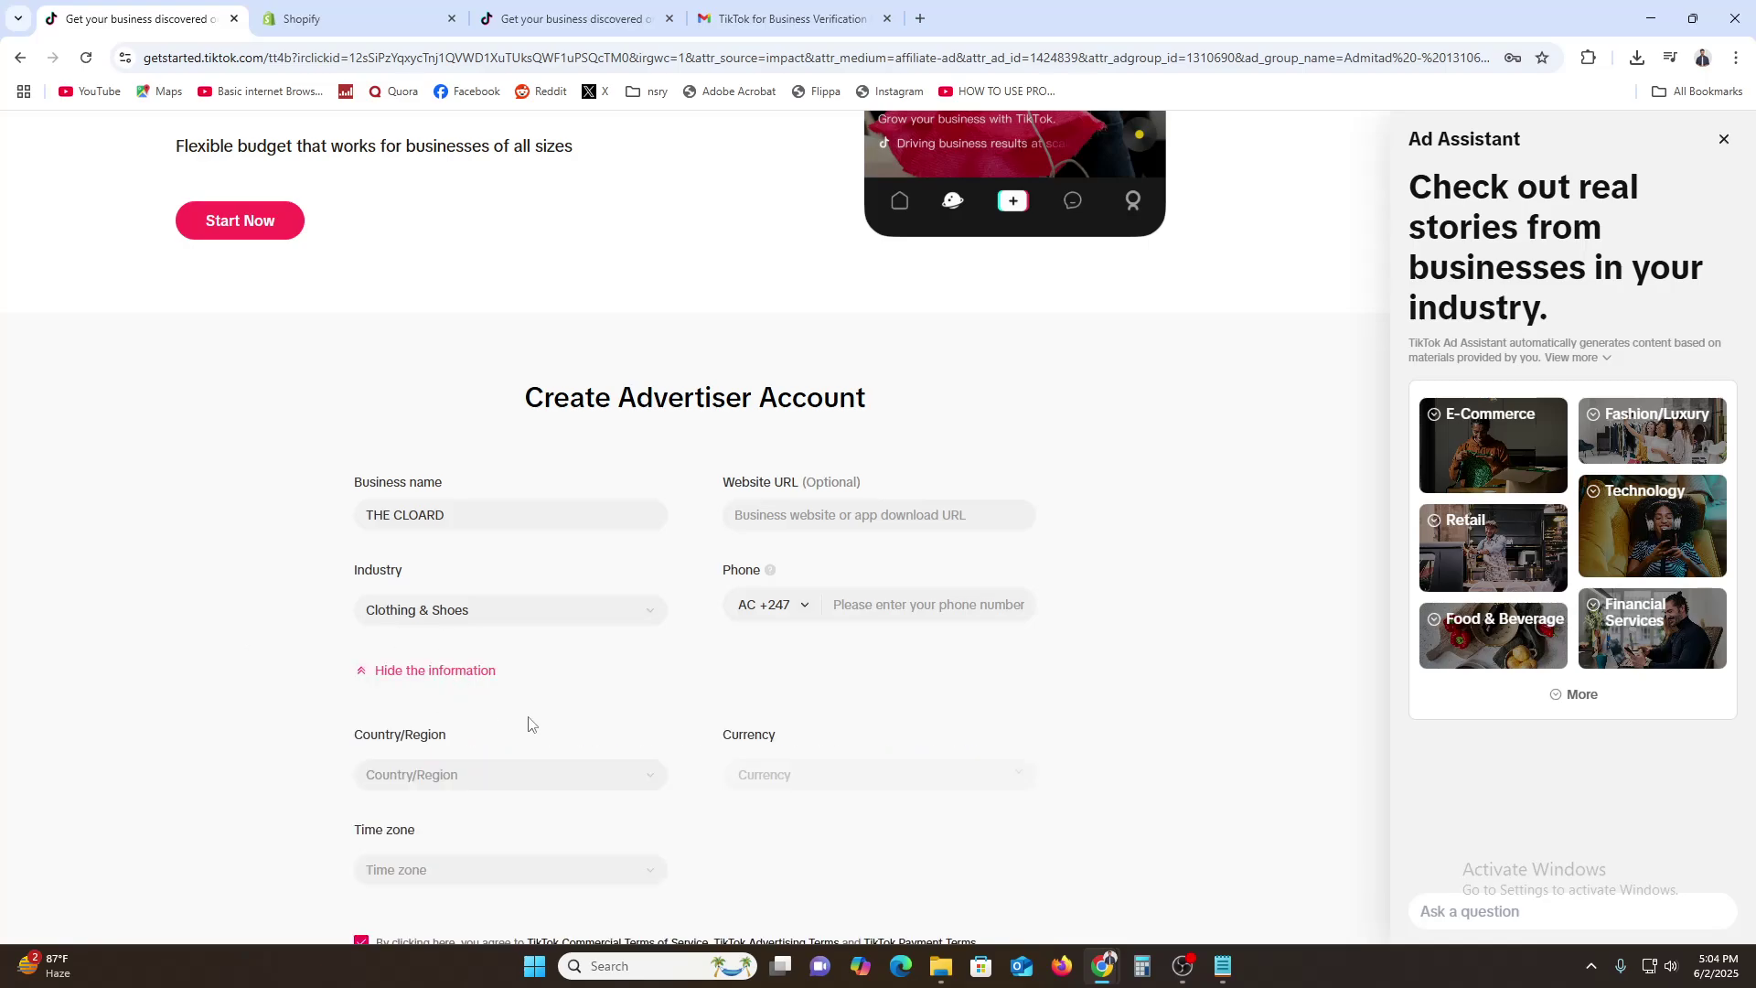
pyautogui.click(449, 672)
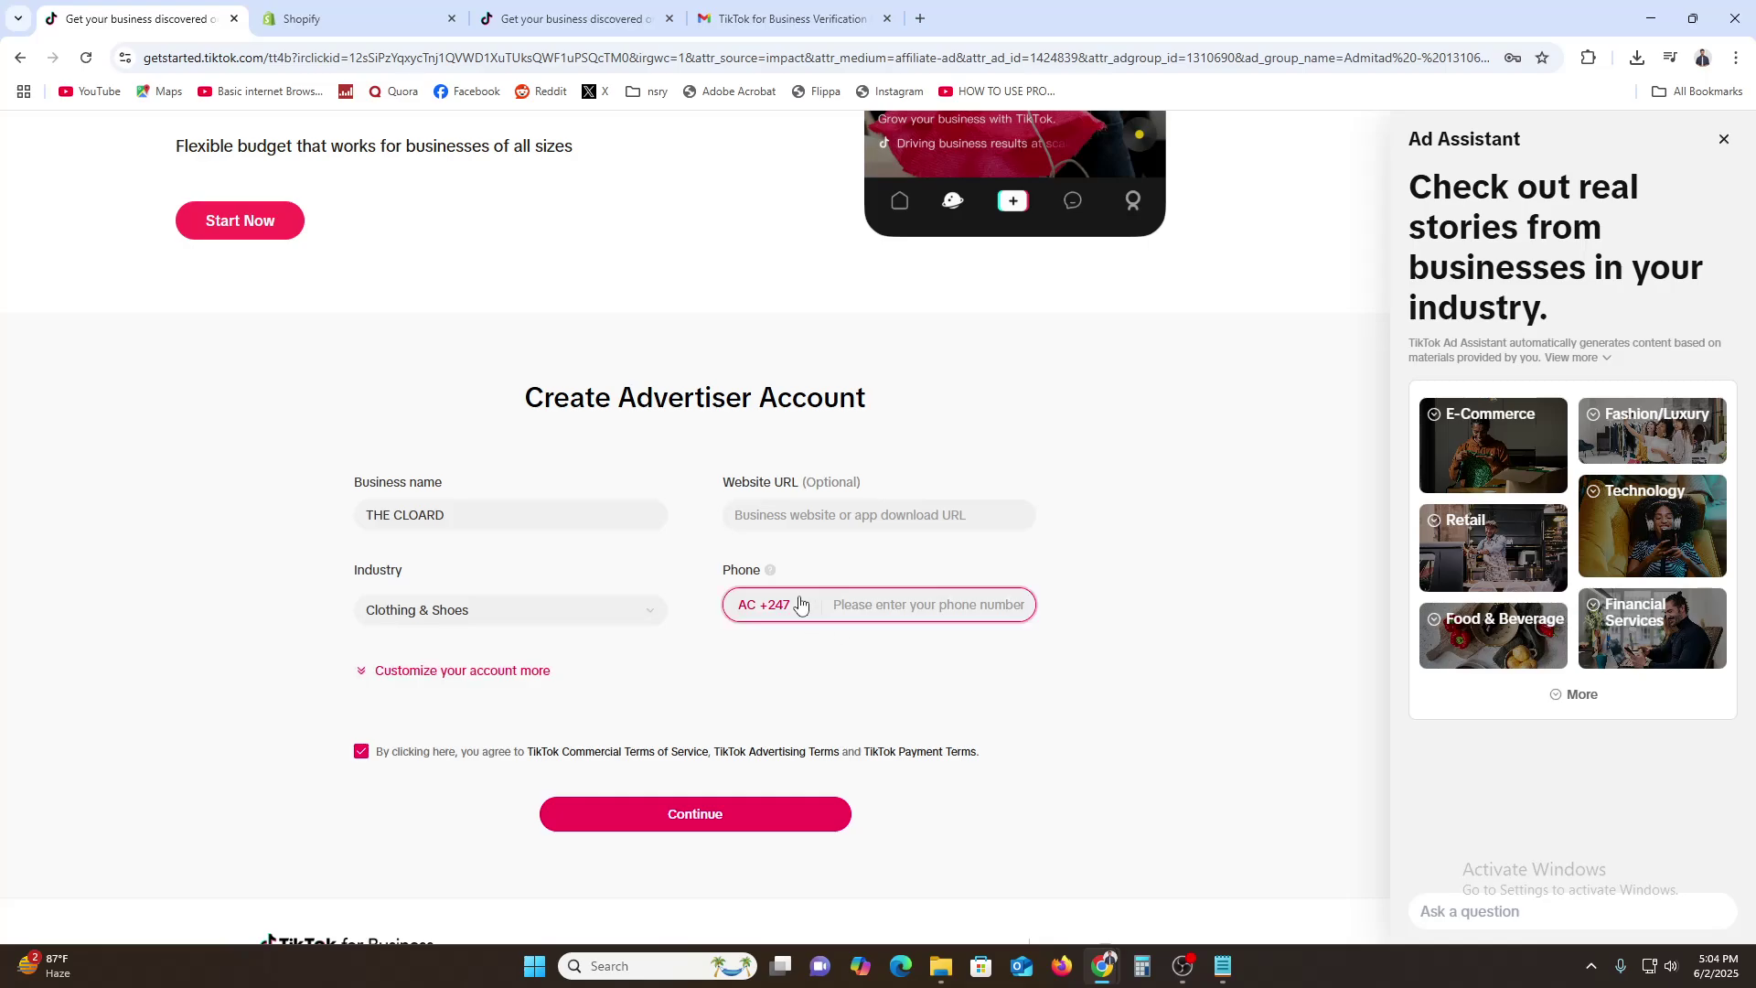
# Set the phone country code to Korea, Republic of (+82) and try to continue without entering a phone number.
pyautogui.click(772, 604)
pyautogui.scroll(-1, 775, 773)
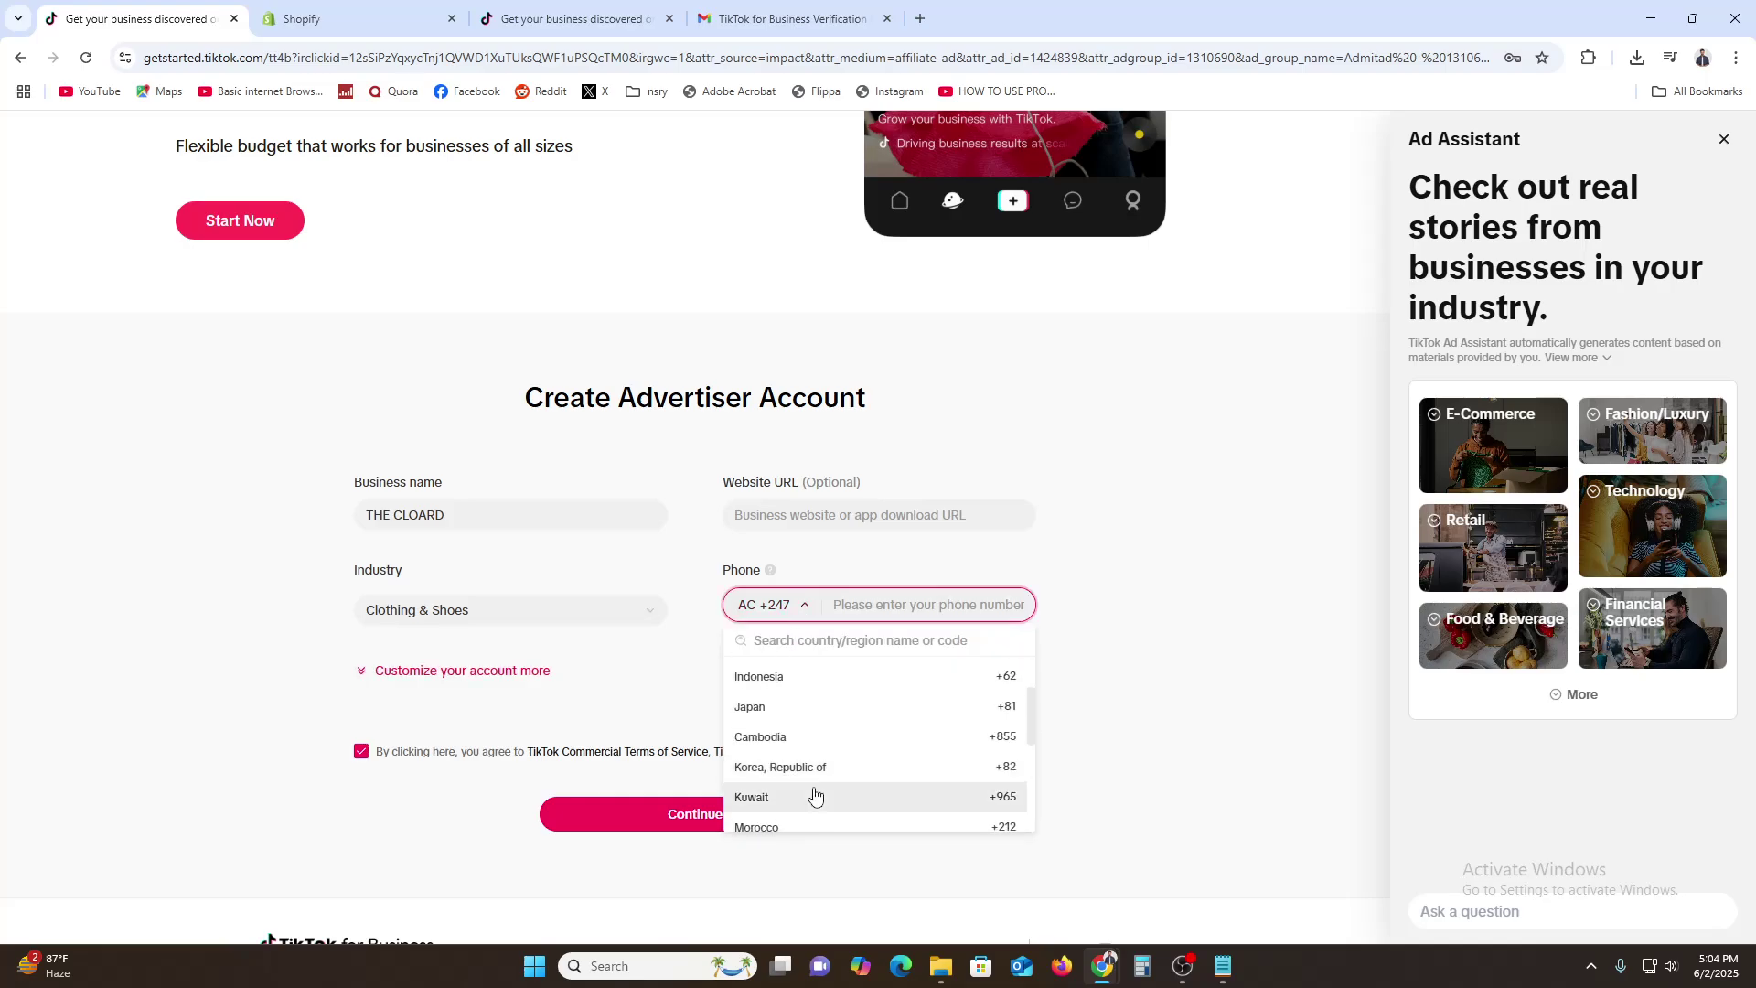
pyautogui.scroll(1, 776, 787)
pyautogui.click(817, 643)
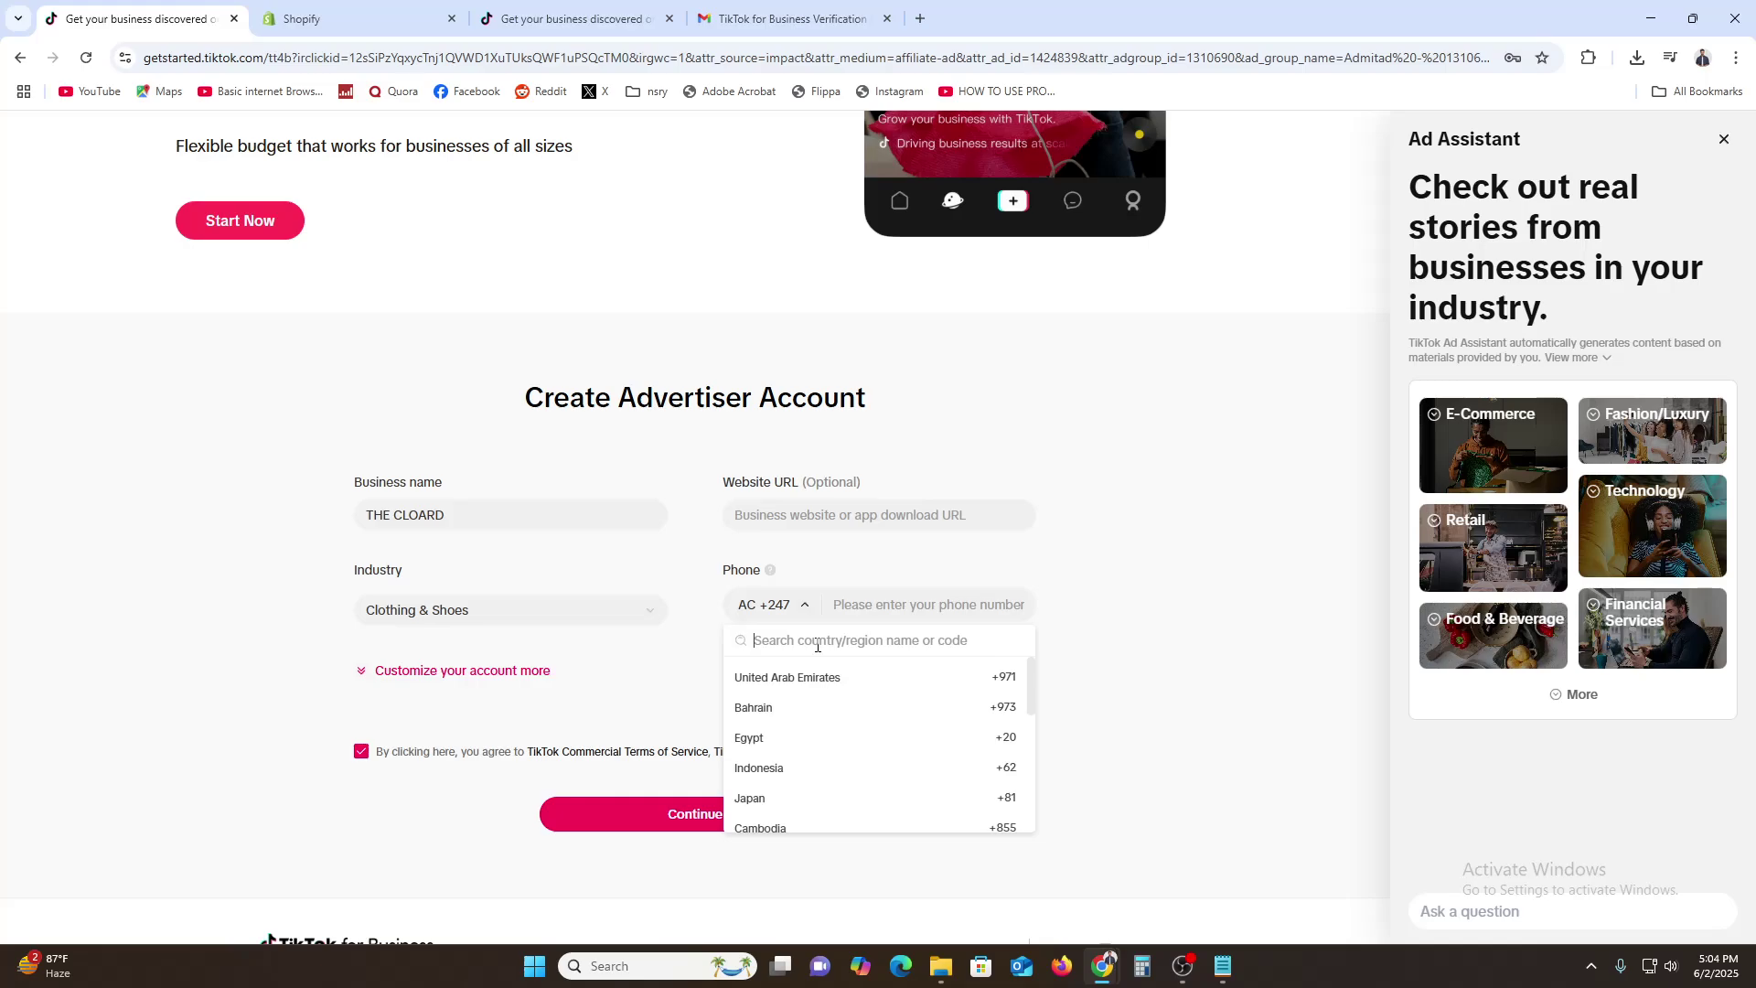
pyautogui.write('b')
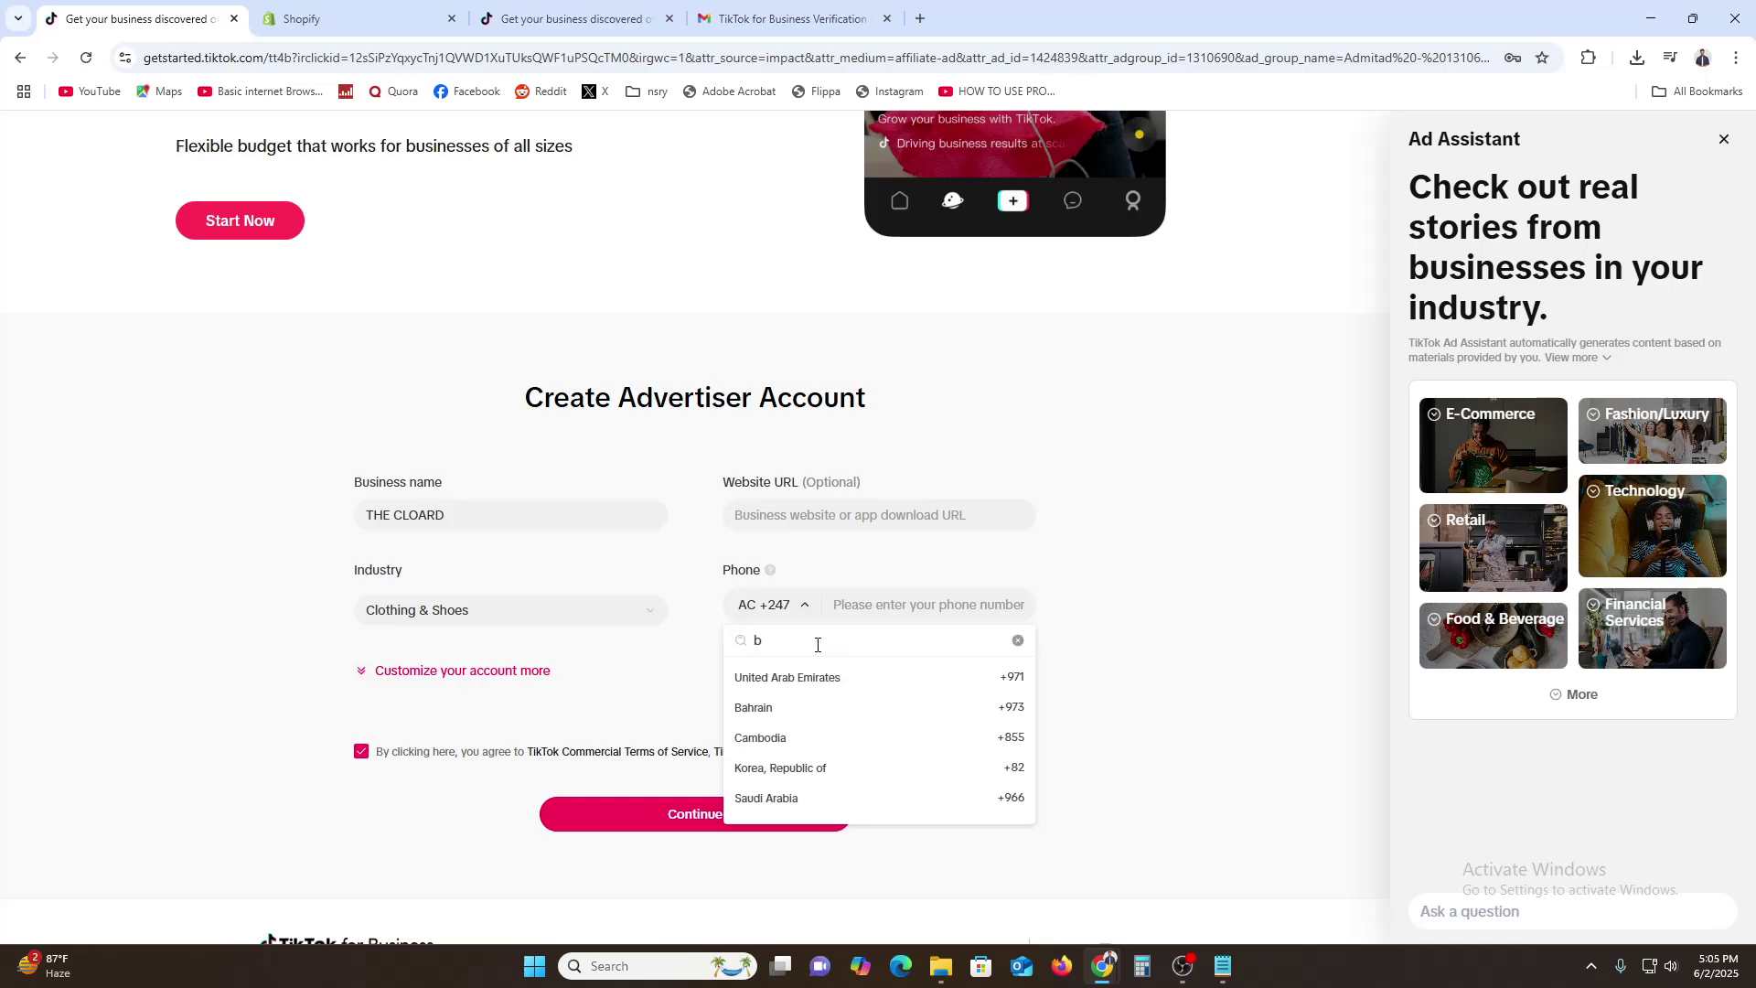
pyautogui.press('BackSpace')
pyautogui.write('uni')
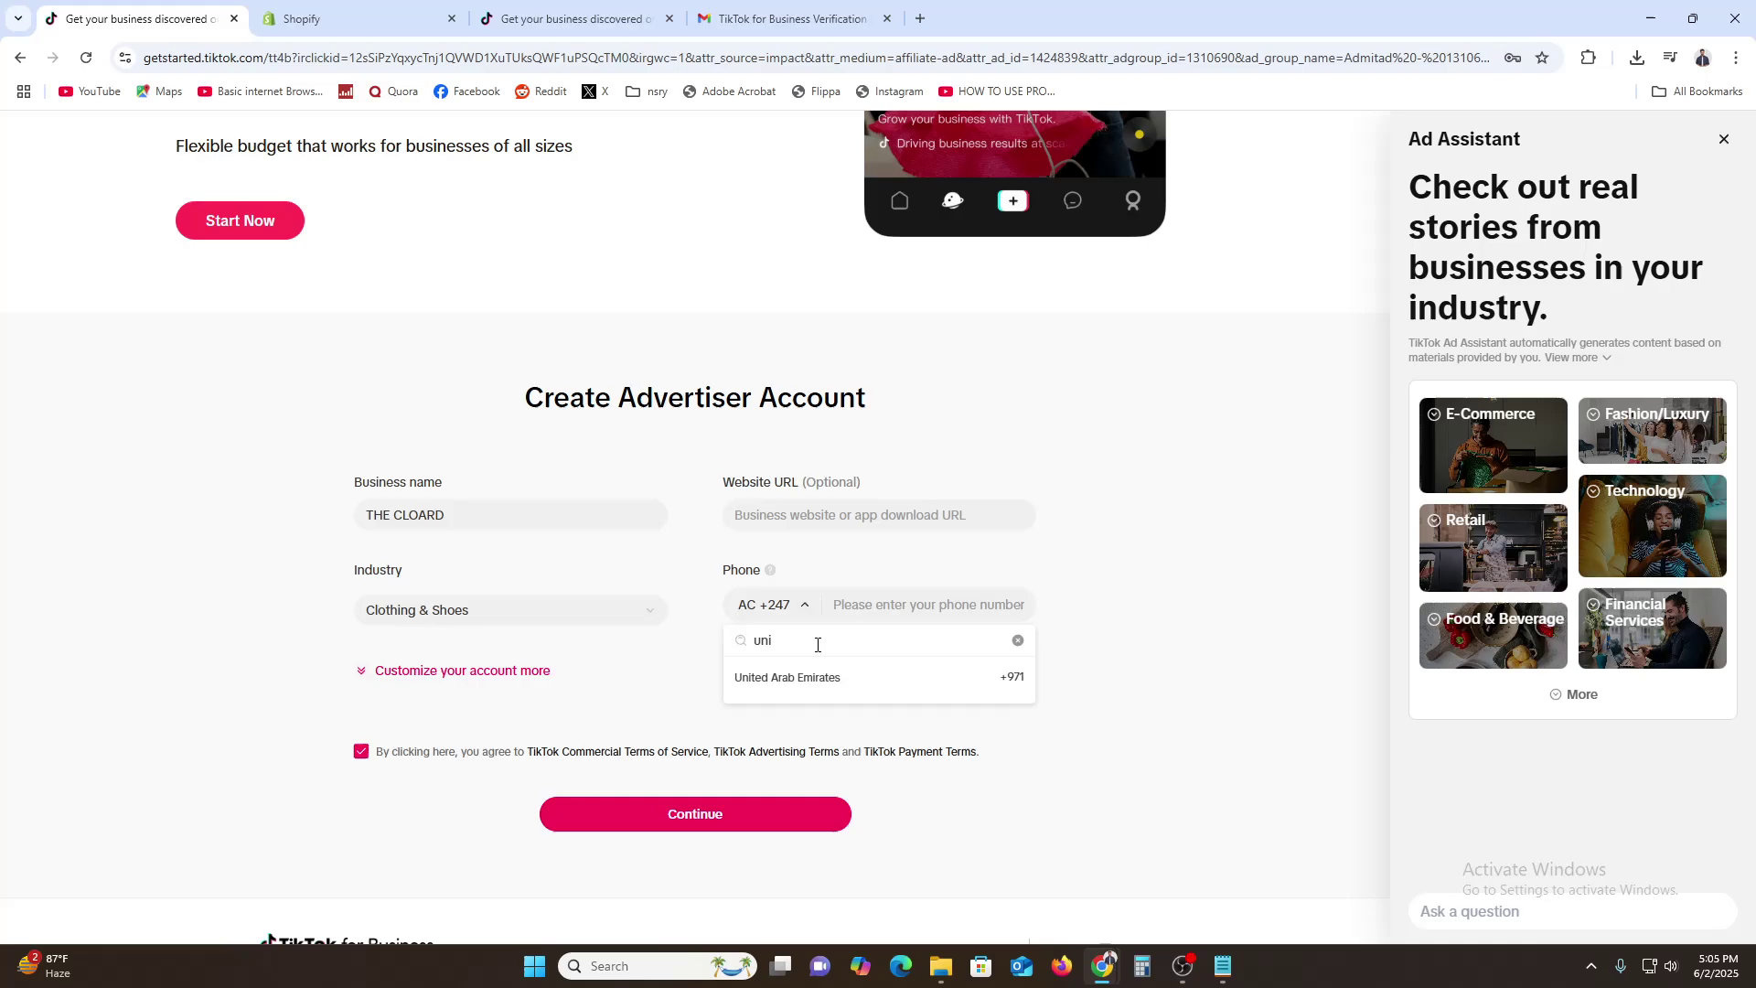
pyautogui.press('BackSpace')
pyautogui.press('BackSpace')
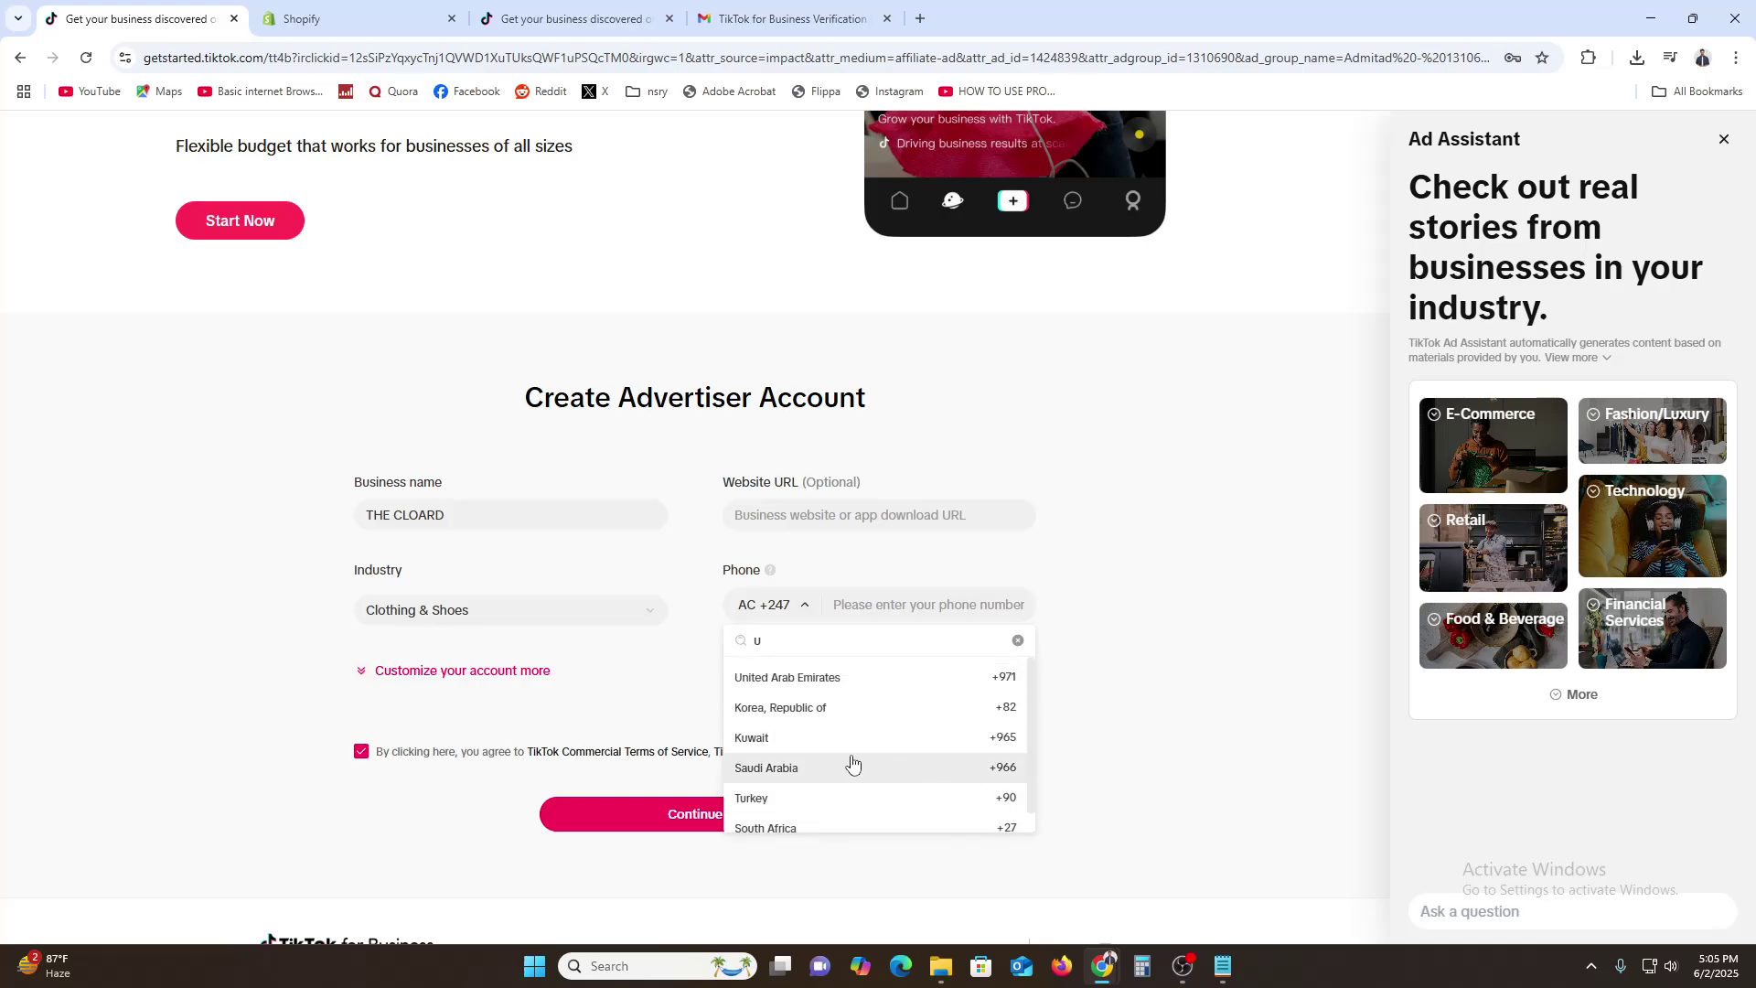
pyautogui.scroll(-1, 851, 787)
pyautogui.scroll(1, 844, 792)
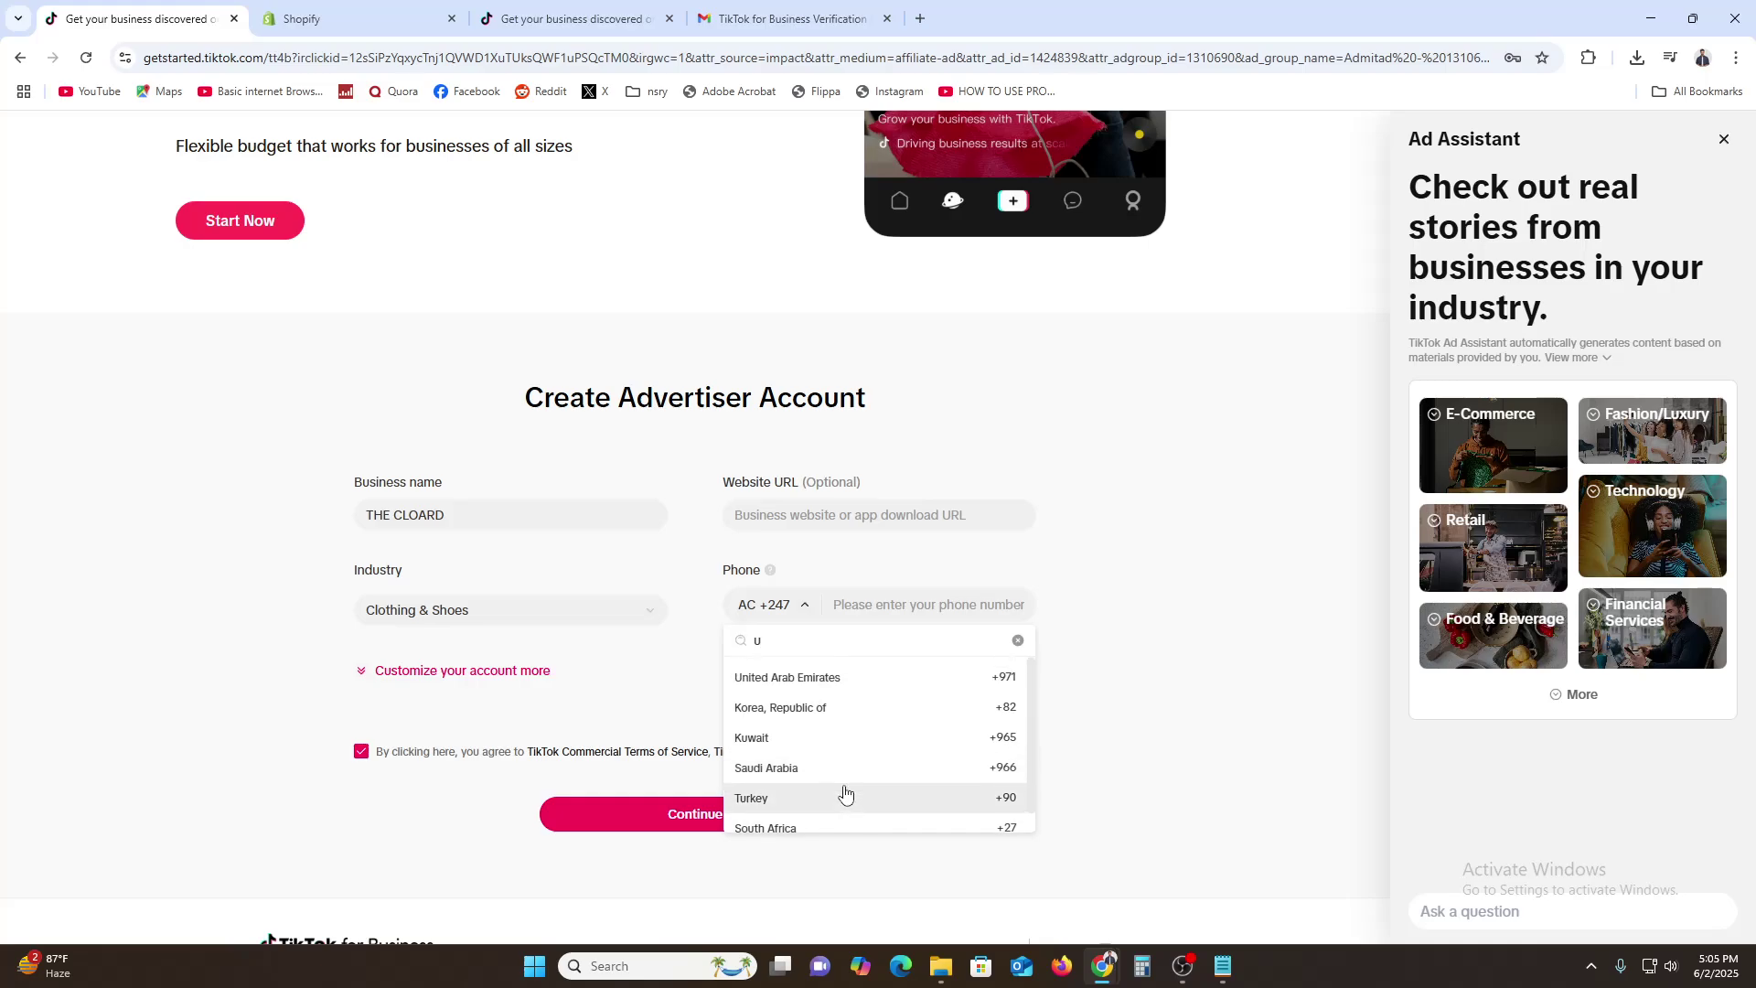
pyautogui.click(852, 710)
pyautogui.click(738, 811)
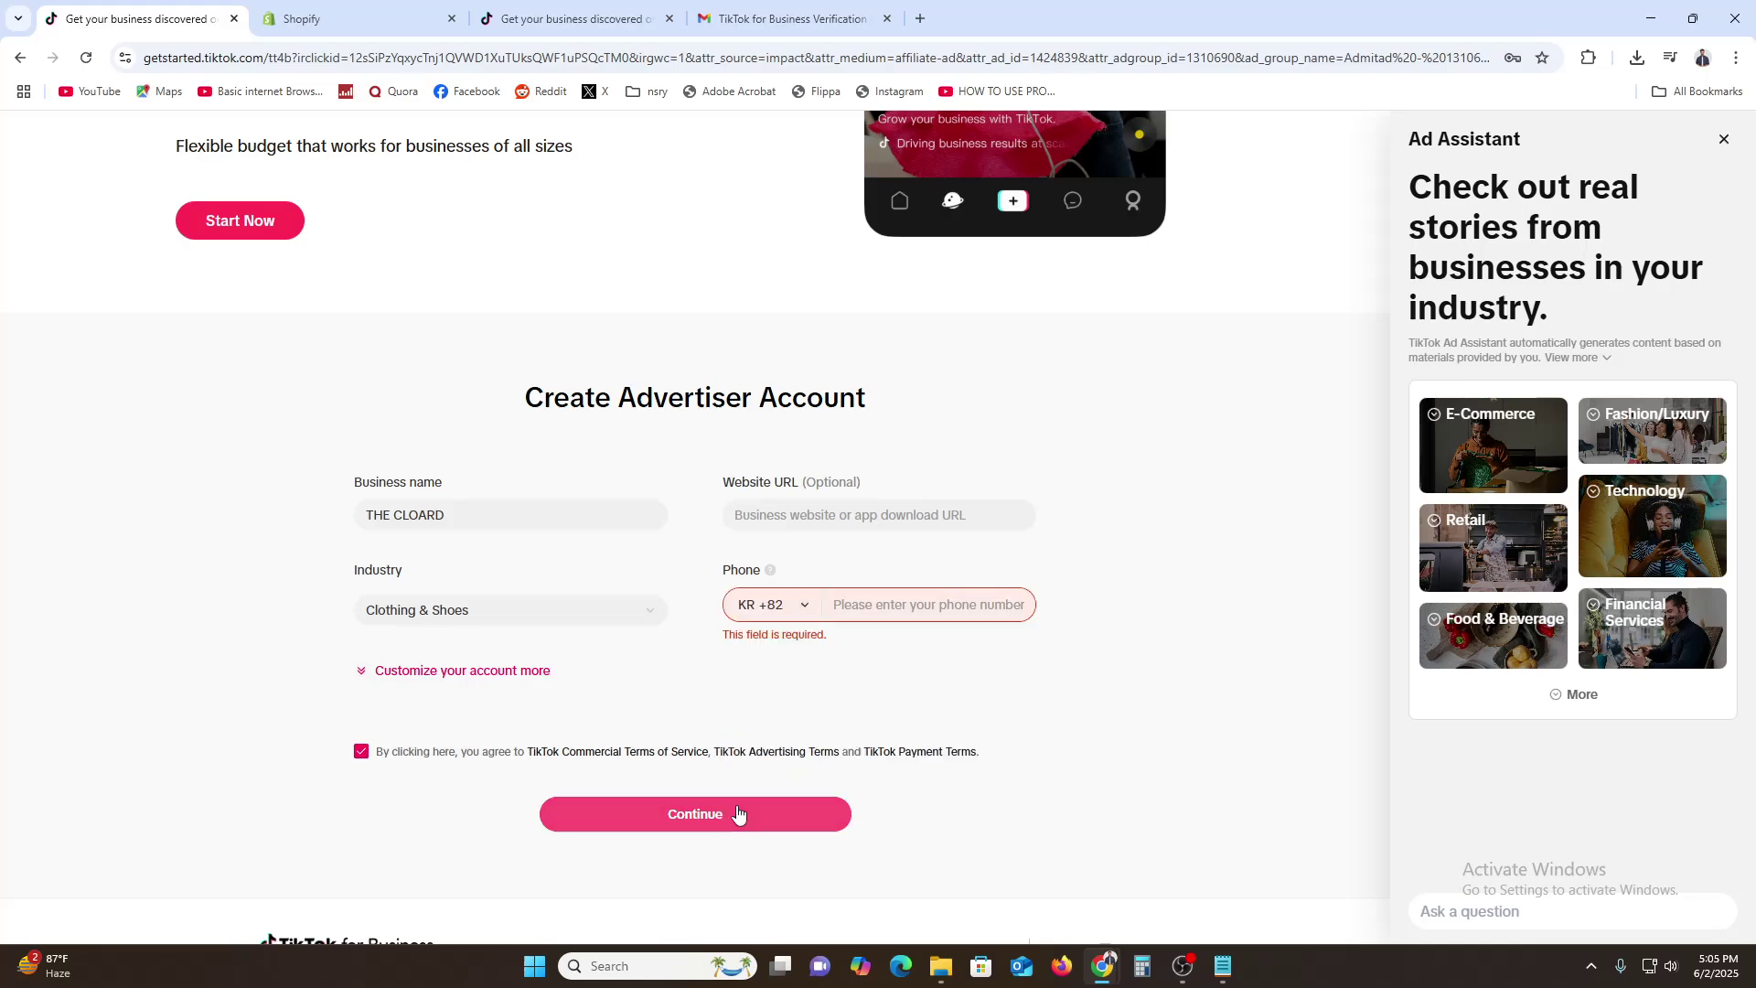
# Check the signed-in user in the account menu, and go to the TikTok for Business home page.
pyautogui.scroll(7, 893, 736)
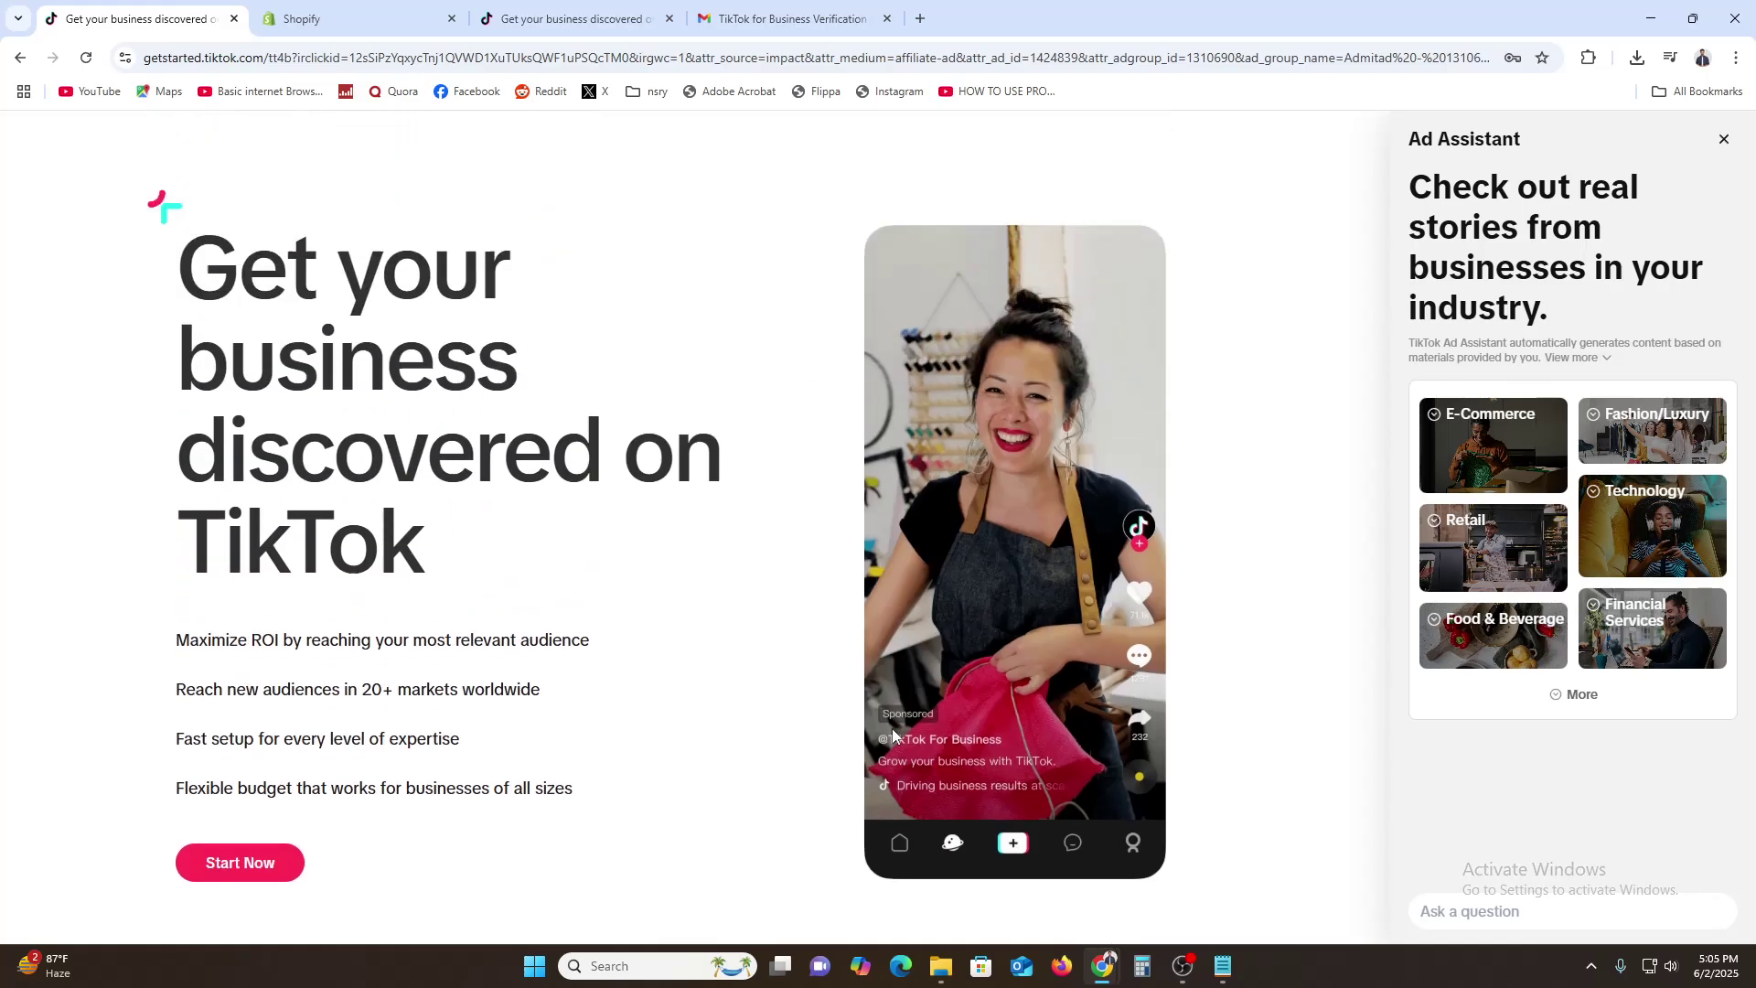
pyautogui.scroll(-3, 892, 731)
pyautogui.scroll(-4, 936, 819)
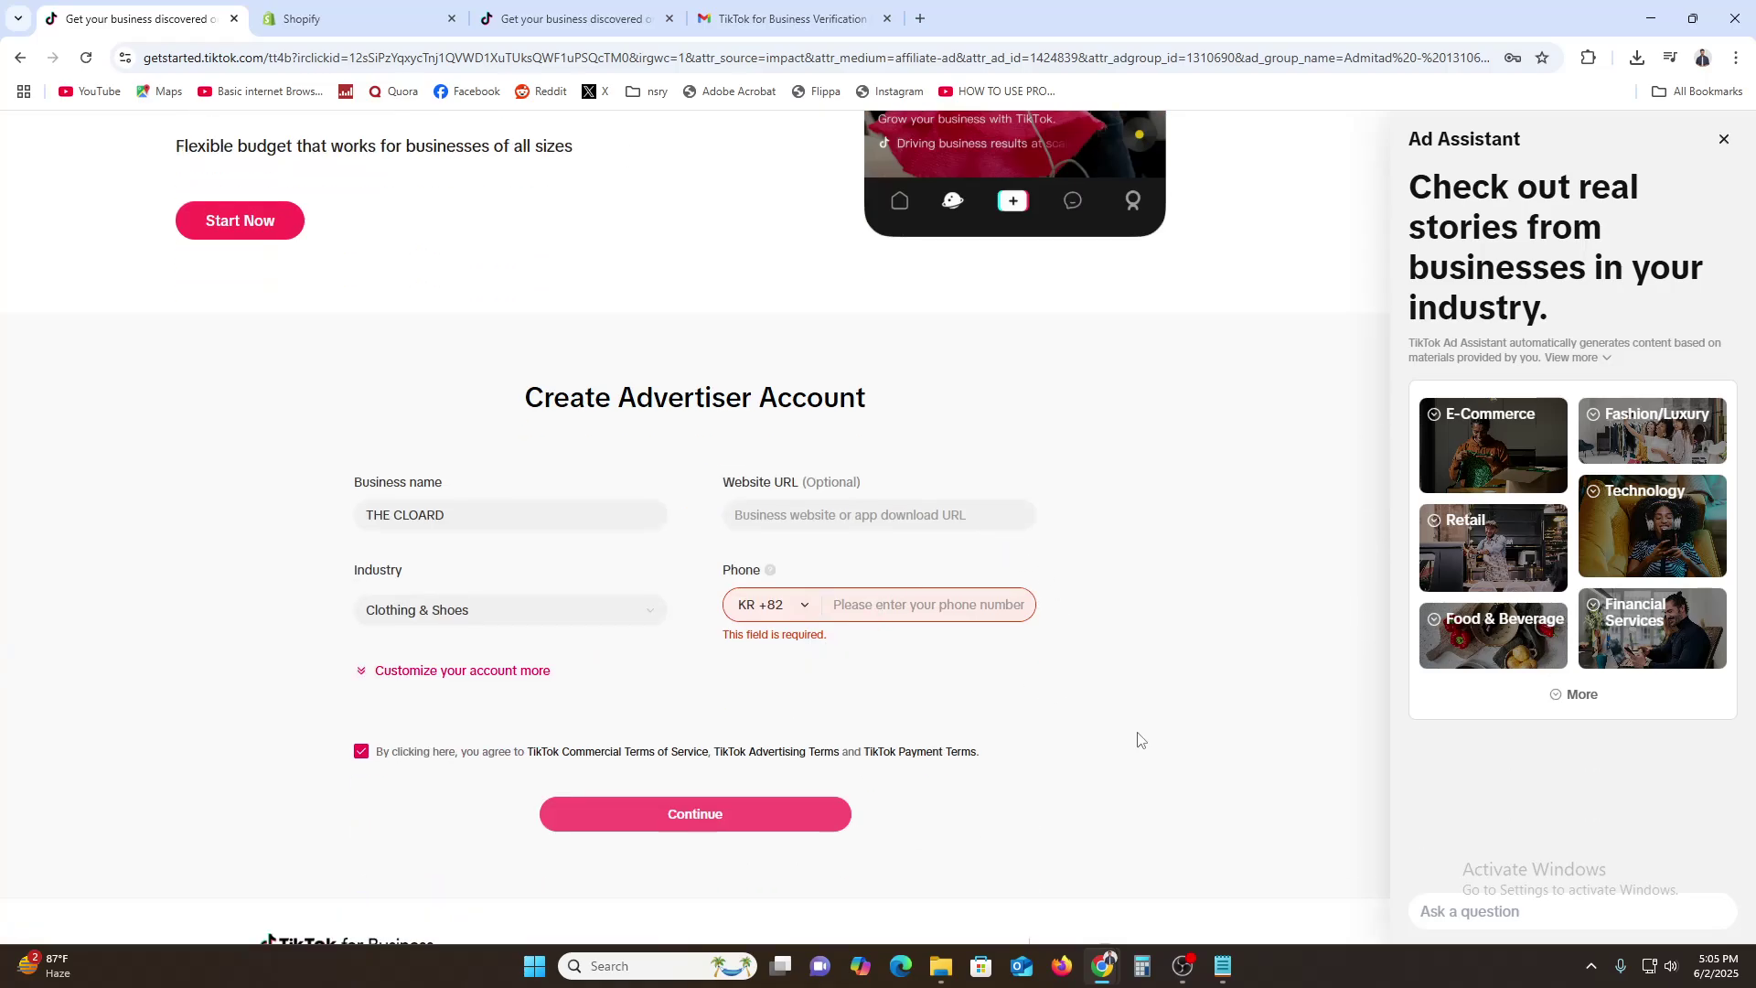
pyautogui.scroll(4, 1139, 738)
pyautogui.scroll(4, 1145, 727)
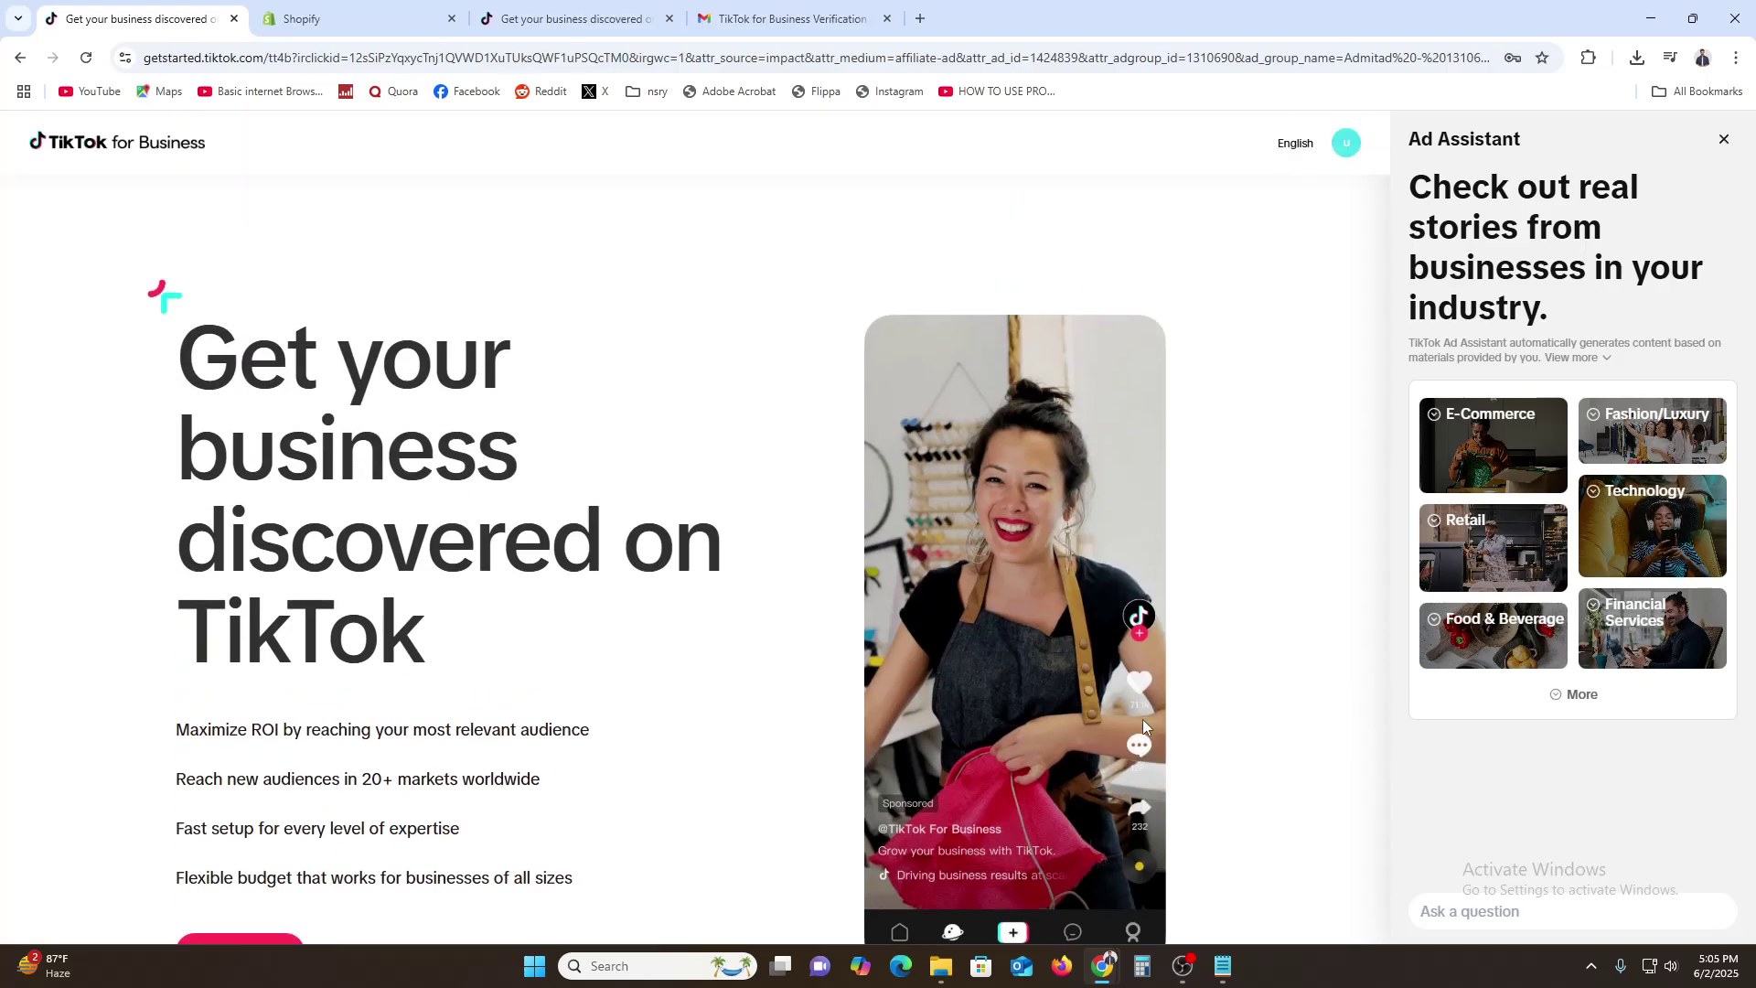
pyautogui.click(1349, 146)
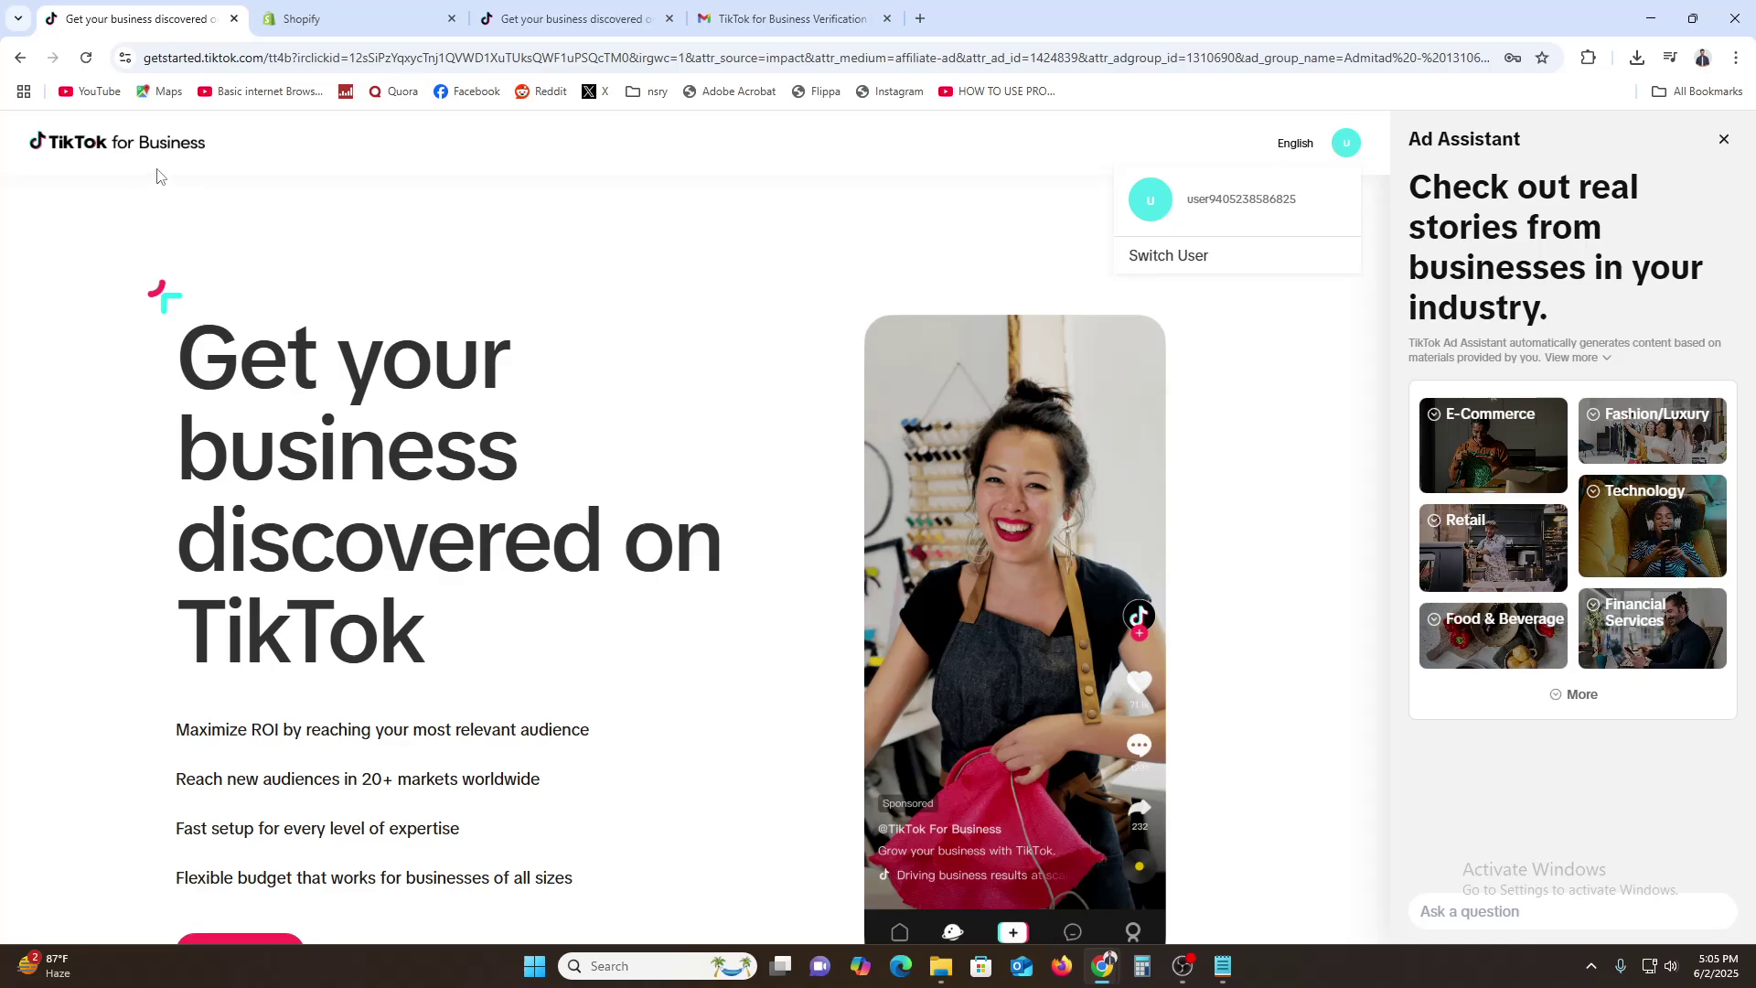
pyautogui.click(154, 145)
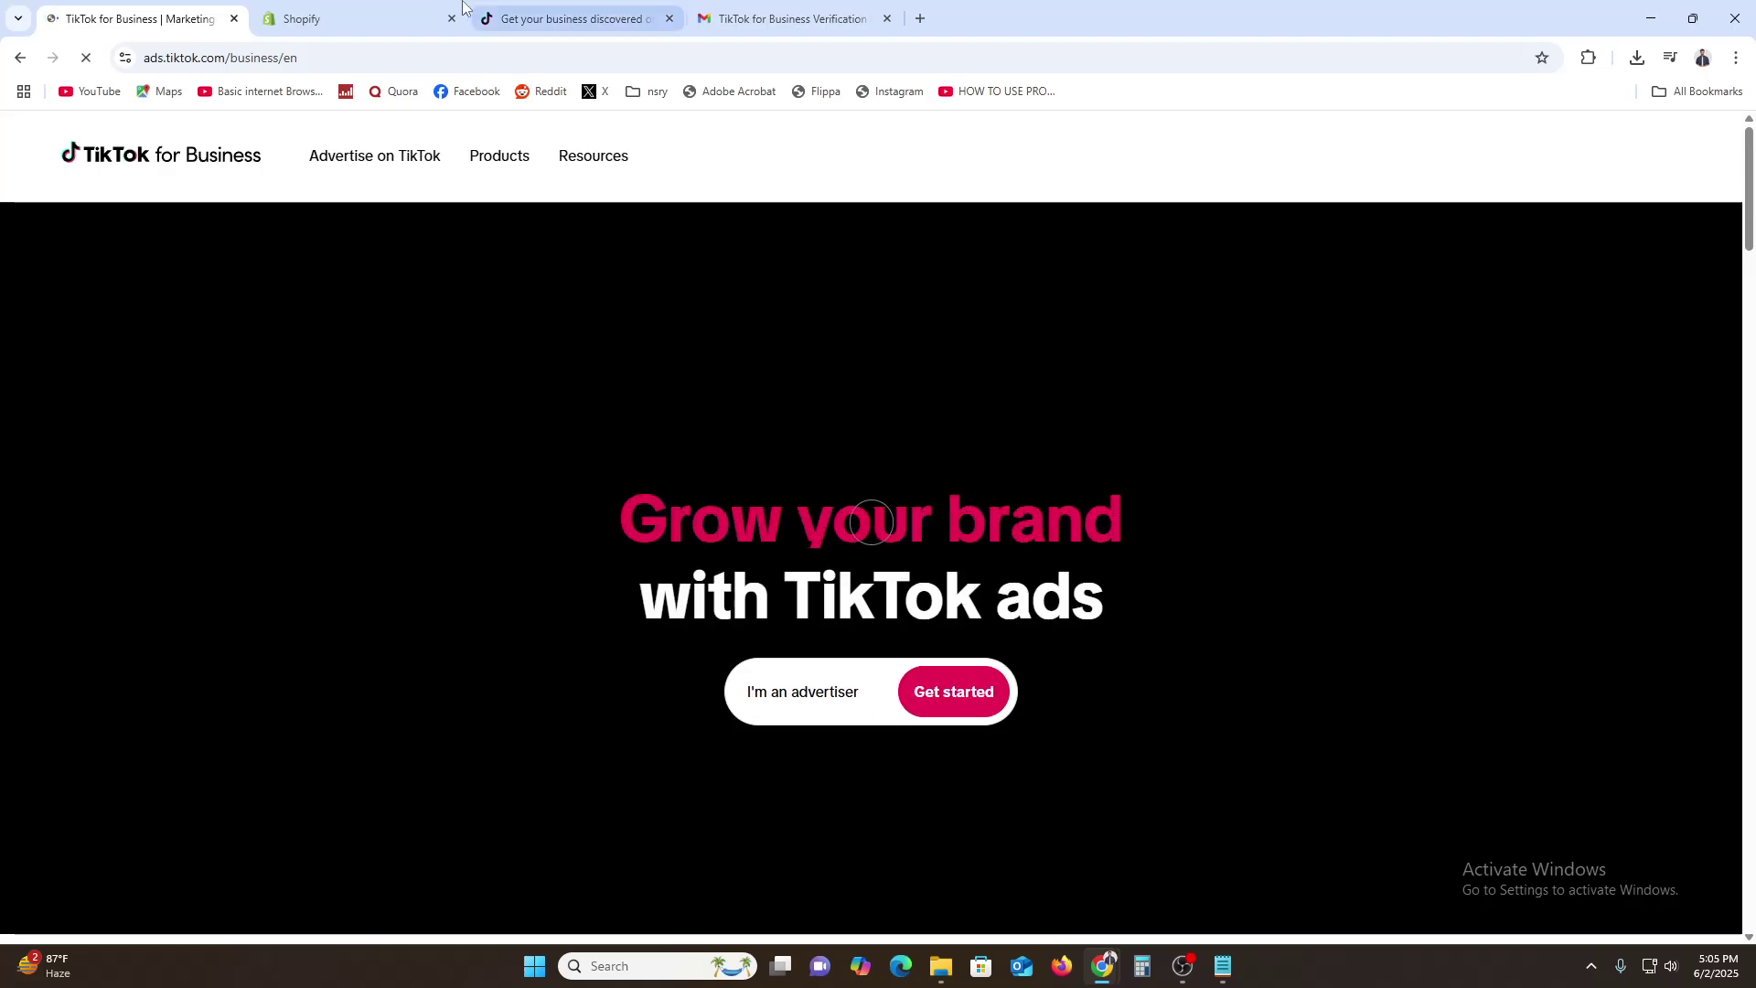
# Switch to the Shopify tab and log in to the store admin through shopify.com/login.
pyautogui.click(370, 8)
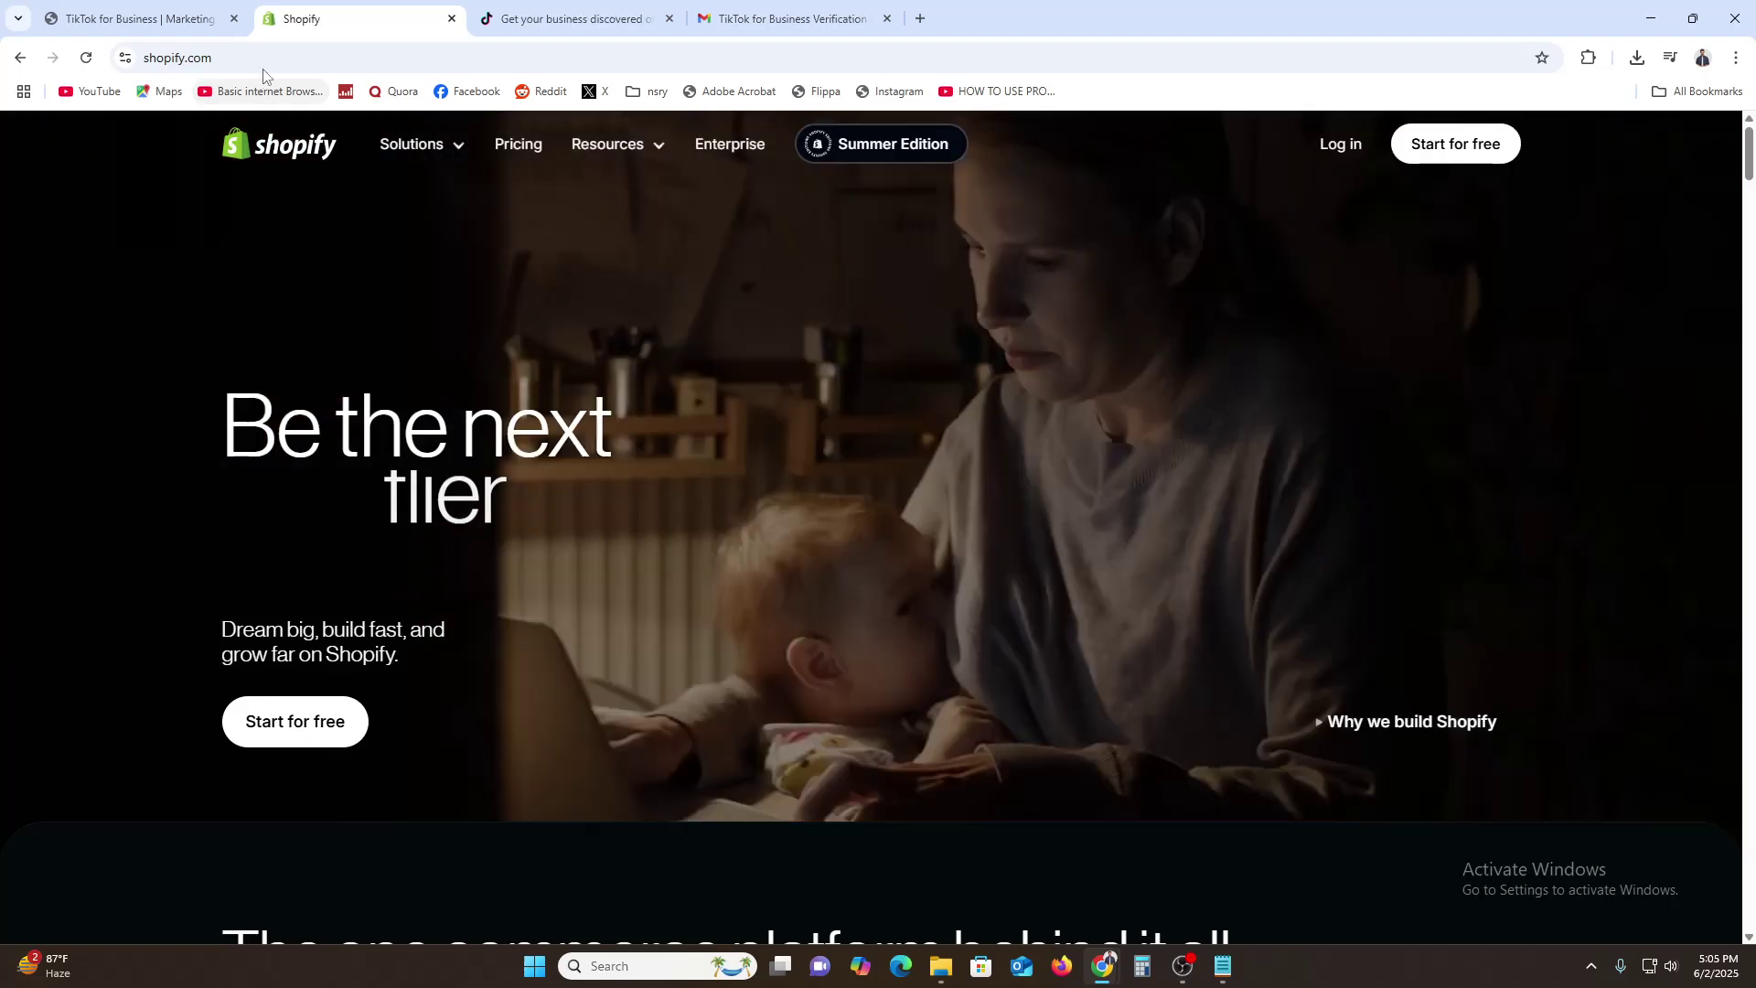
pyautogui.click(296, 55)
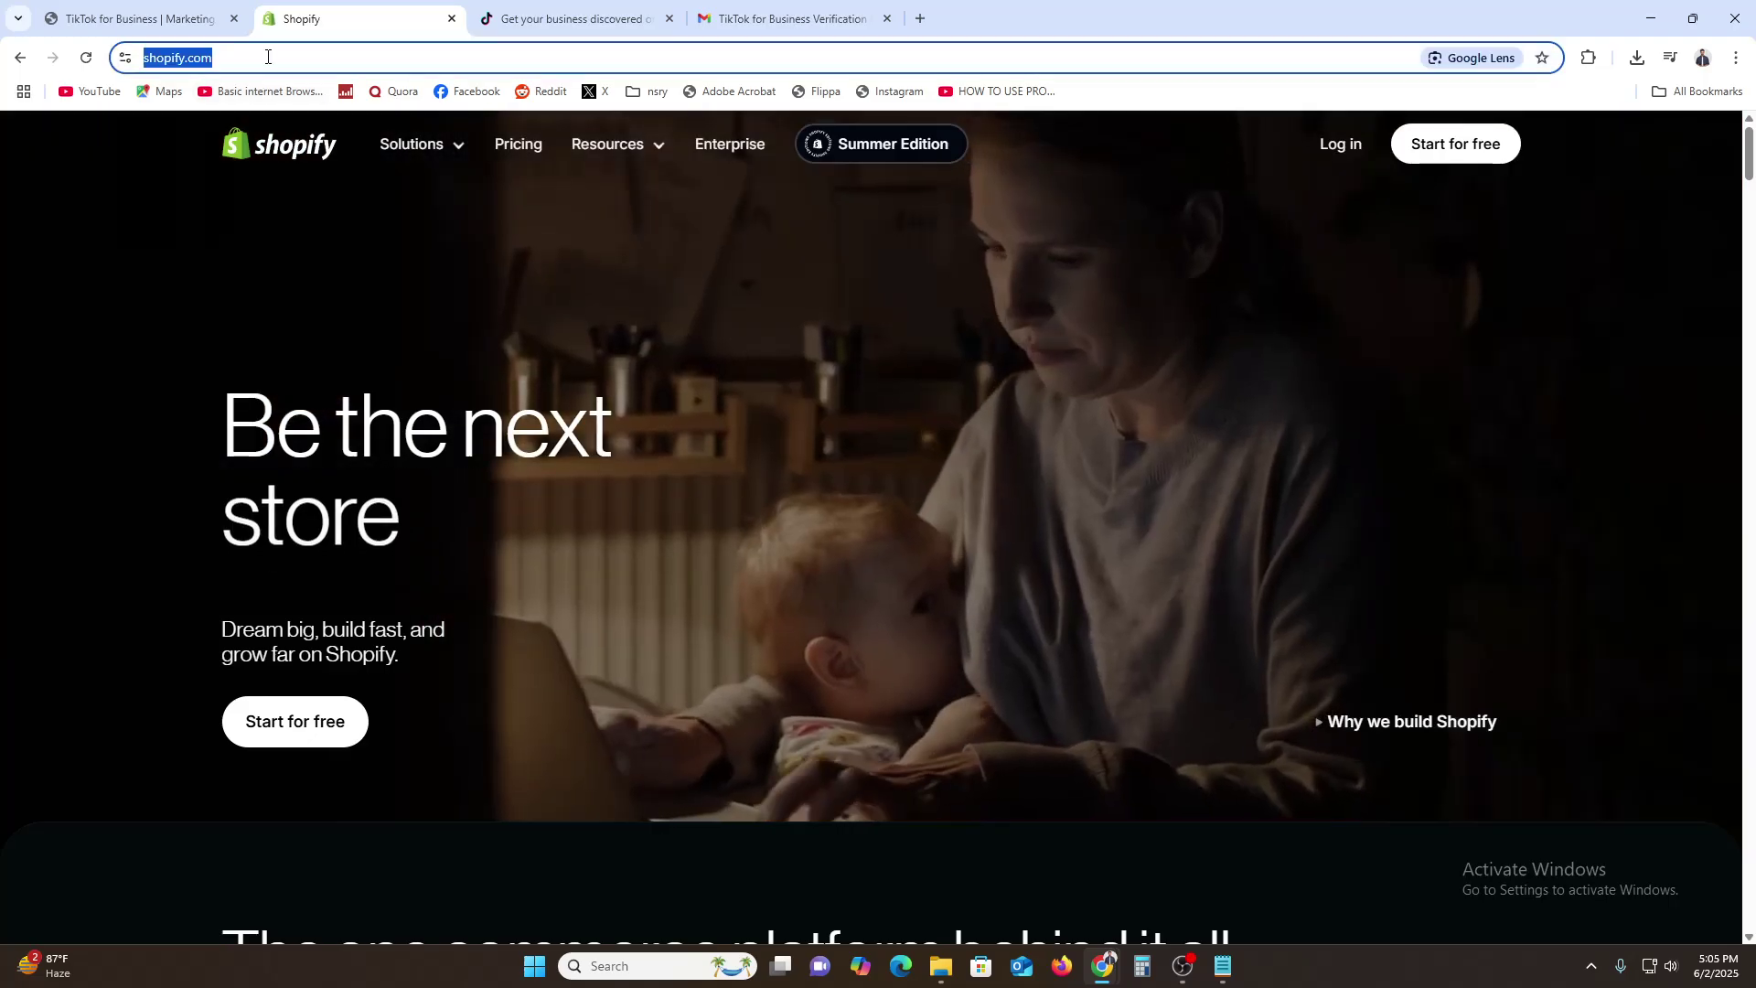
pyautogui.click(296, 55)
pyautogui.write('/l')
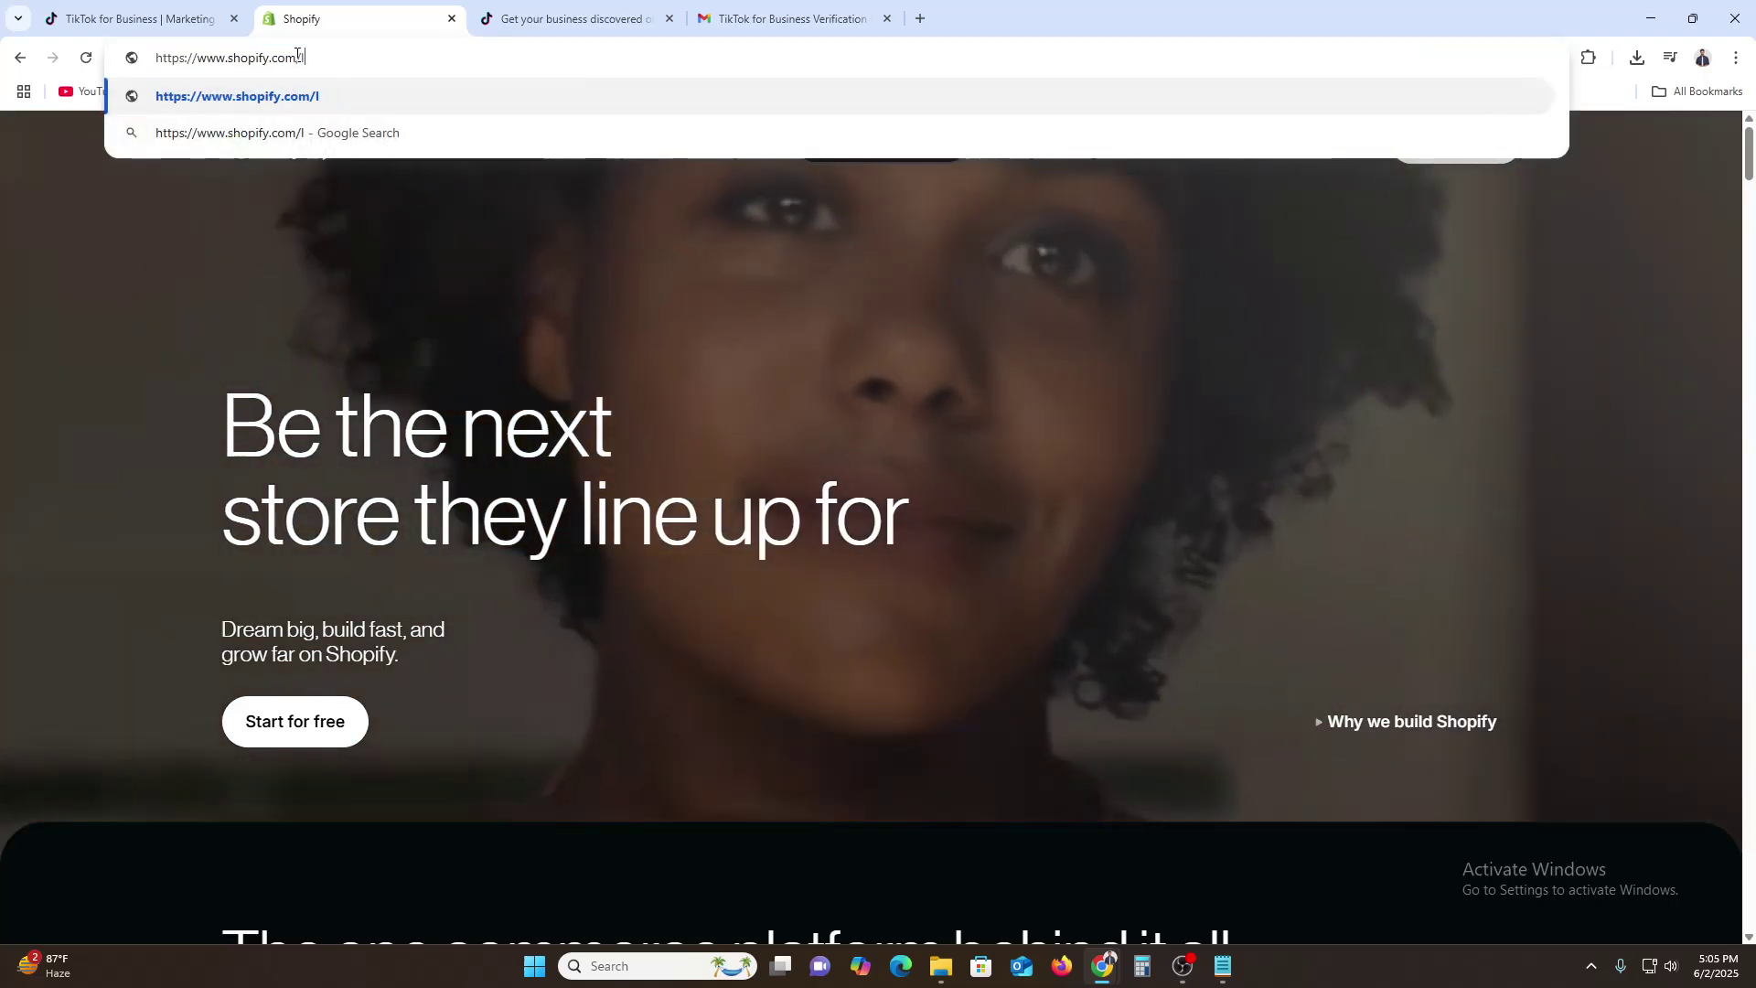
pyautogui.write('ogin')
pyautogui.press('Return')
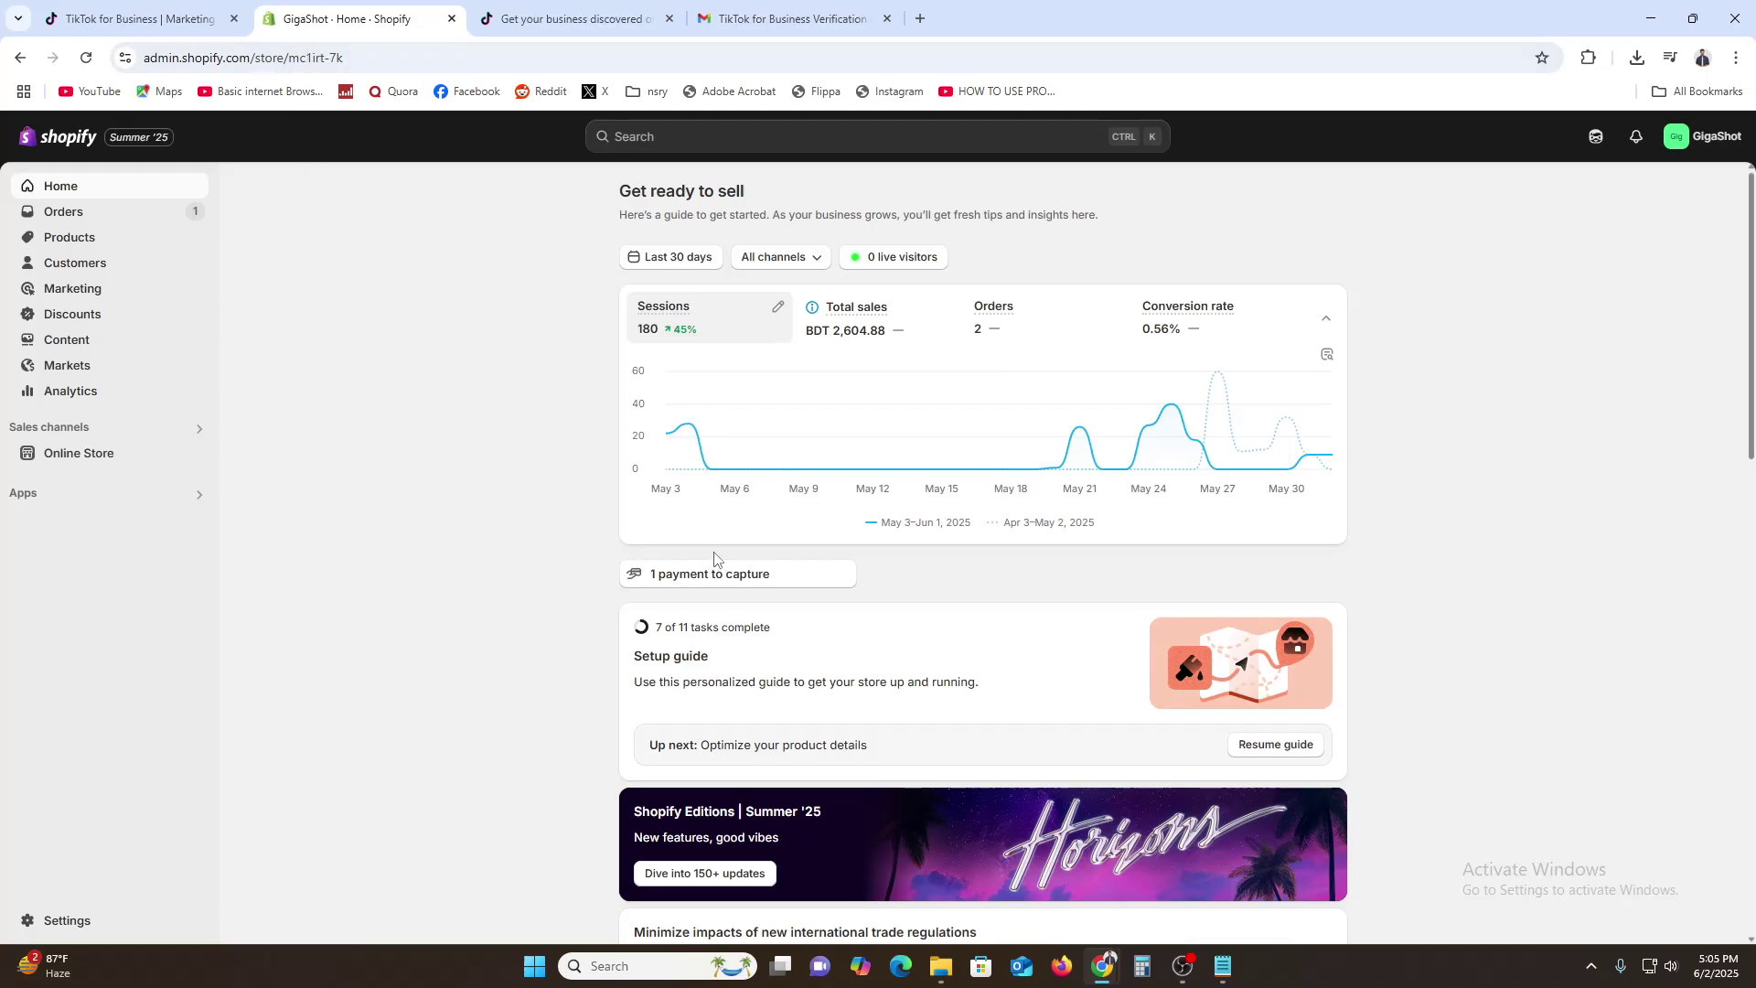
# View the GigaShot online store down to its featured products, and return to the Shopify admin.
pyautogui.click(198, 452)
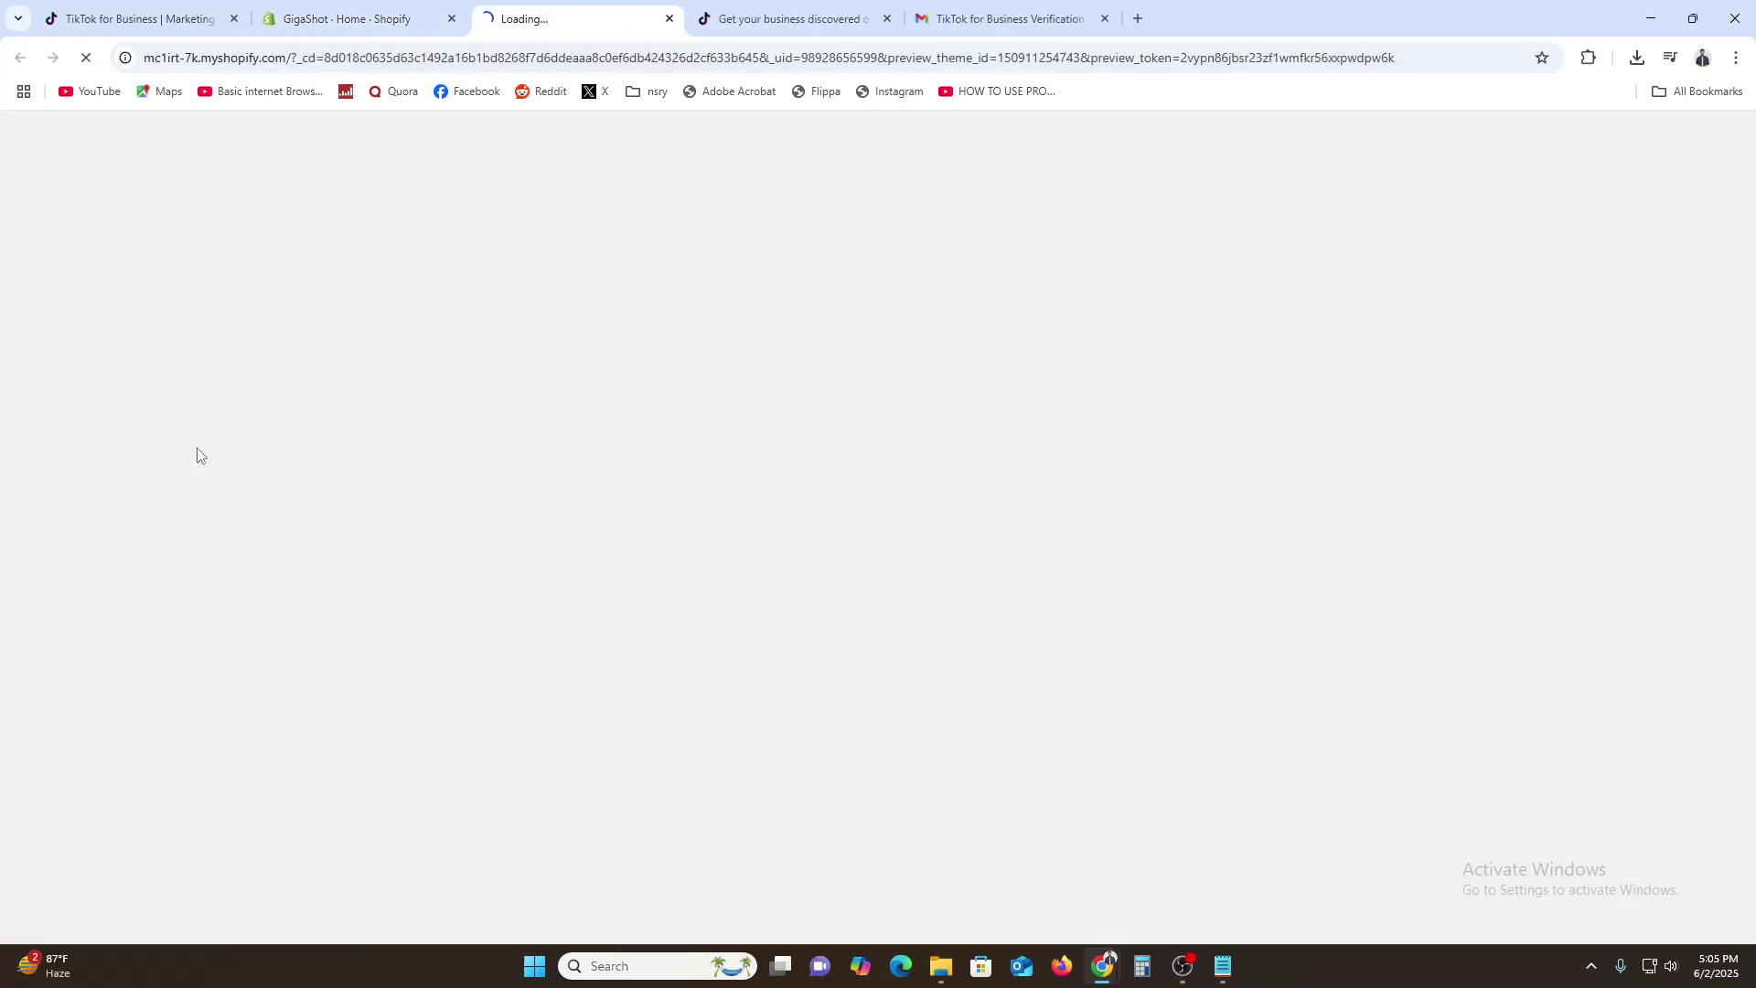
pyautogui.scroll(-10, 884, 757)
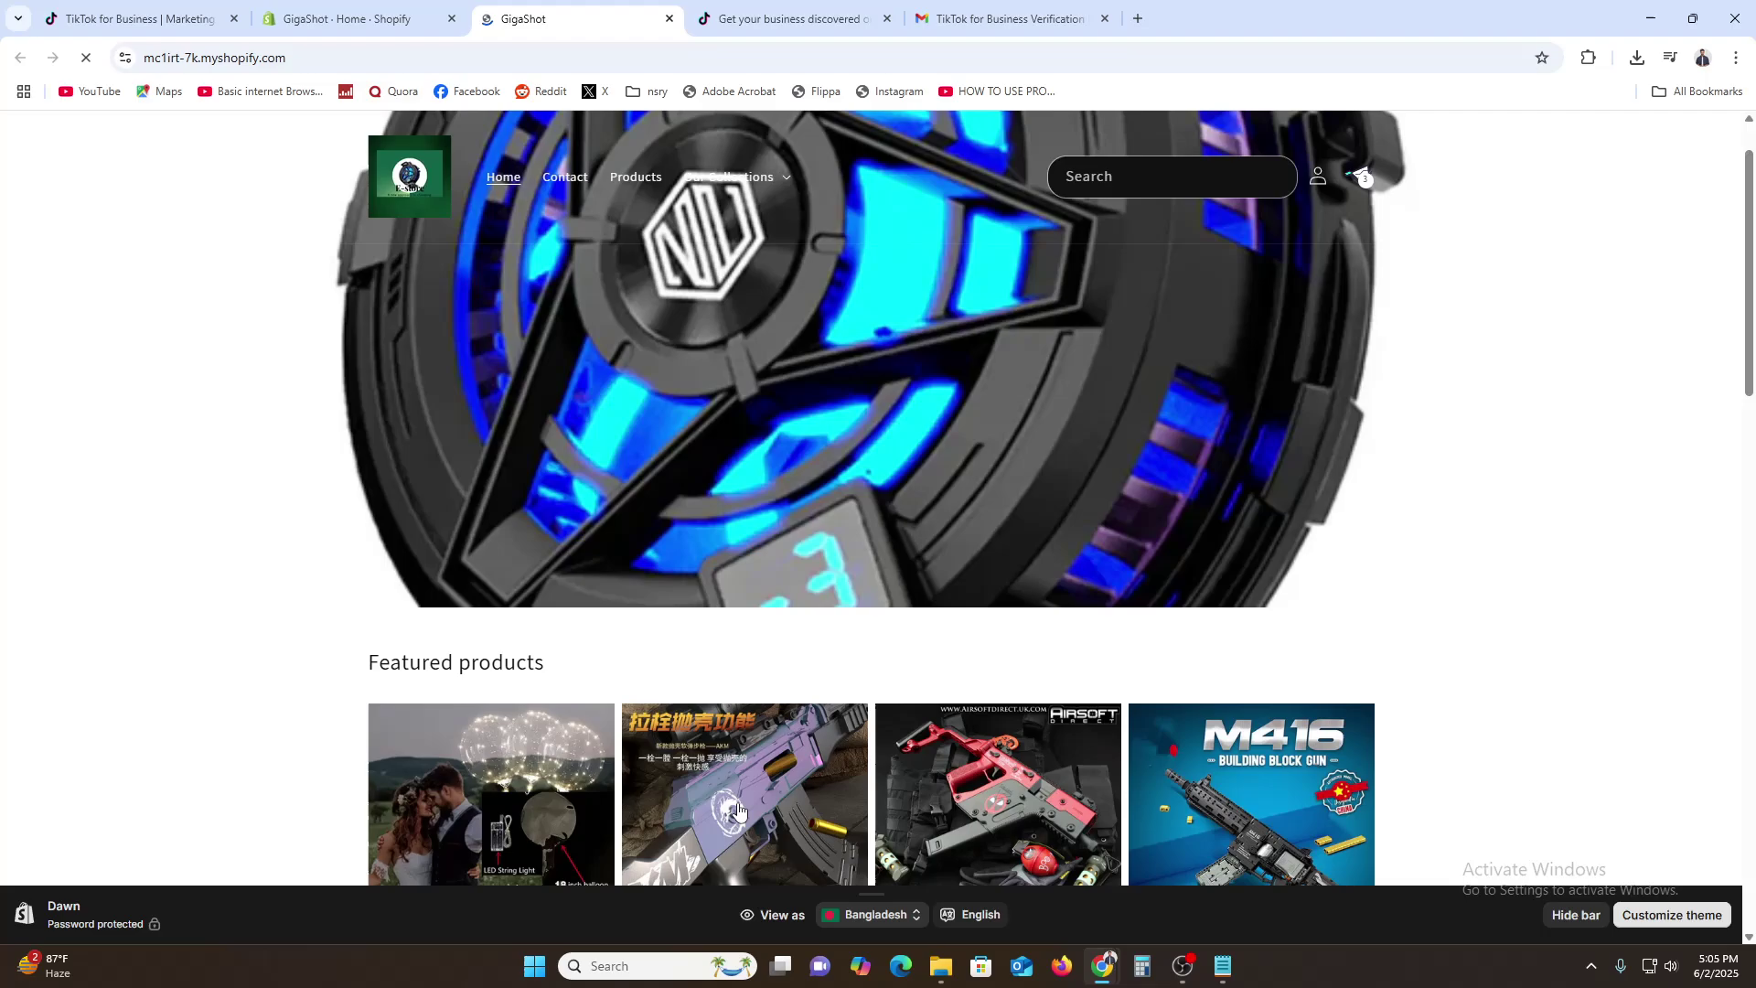
pyautogui.click(347, 18)
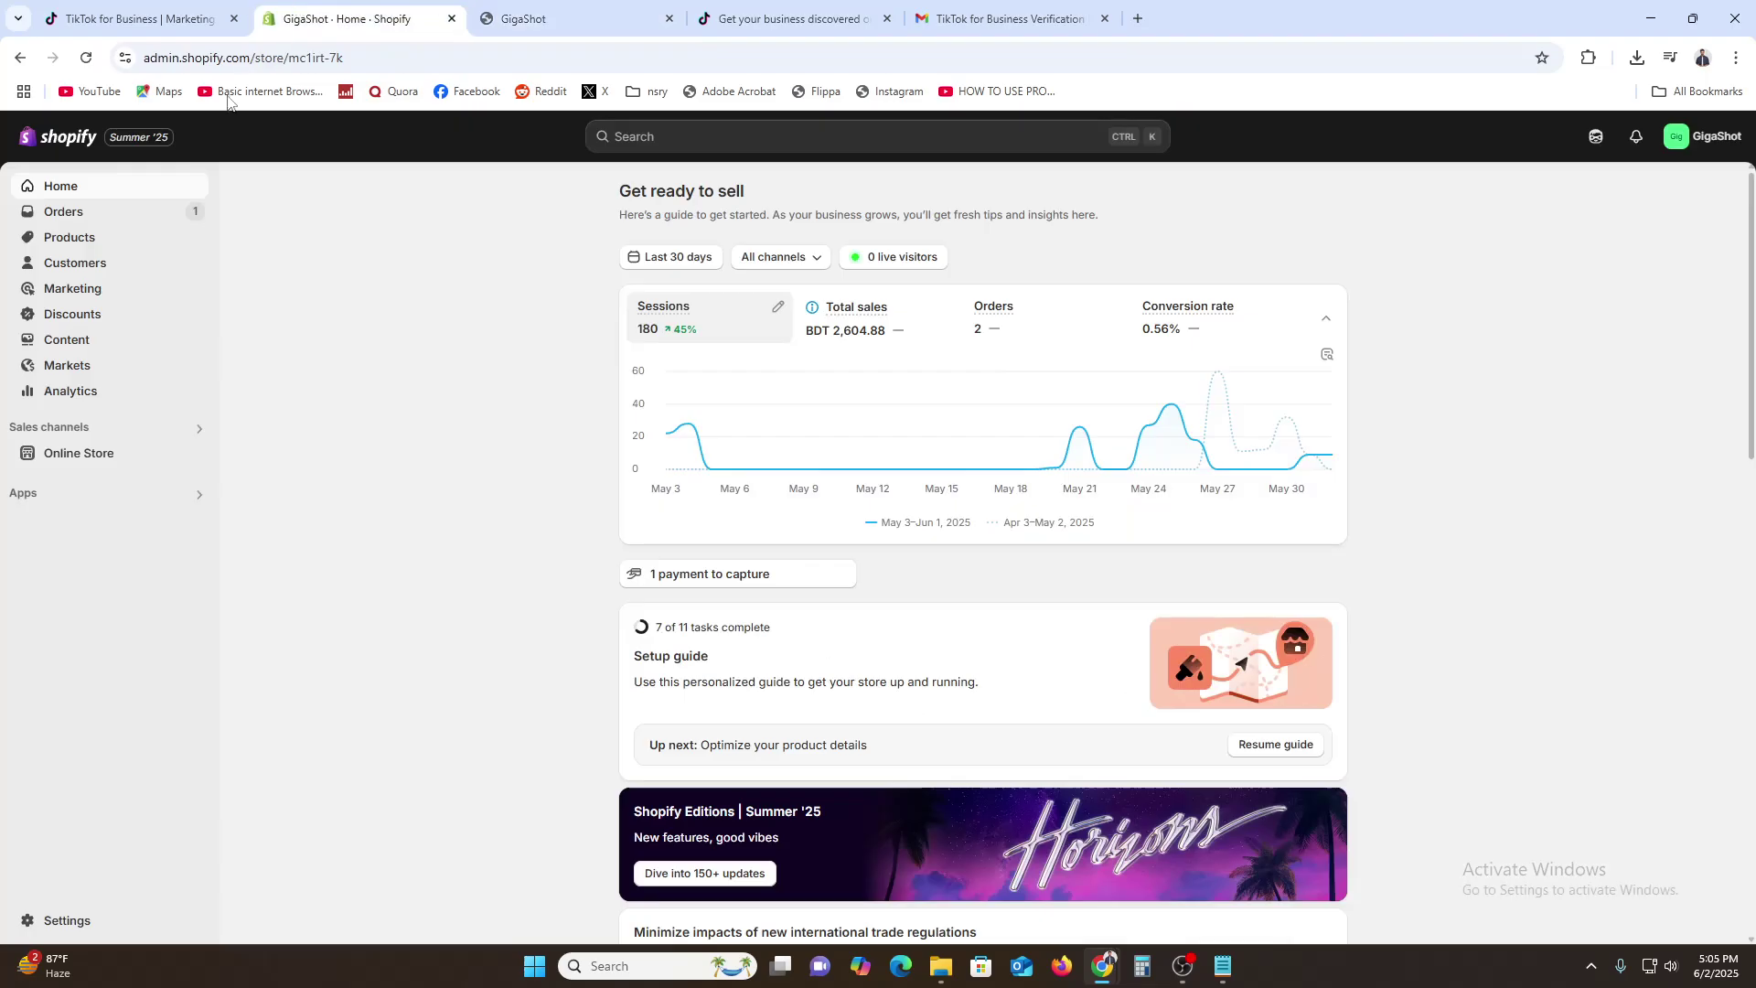
# Search the Shopify admin's apps for "tiktok" and review the TikTok app's App Store listing, including its compatibility and pricing.
pyautogui.click(27, 495)
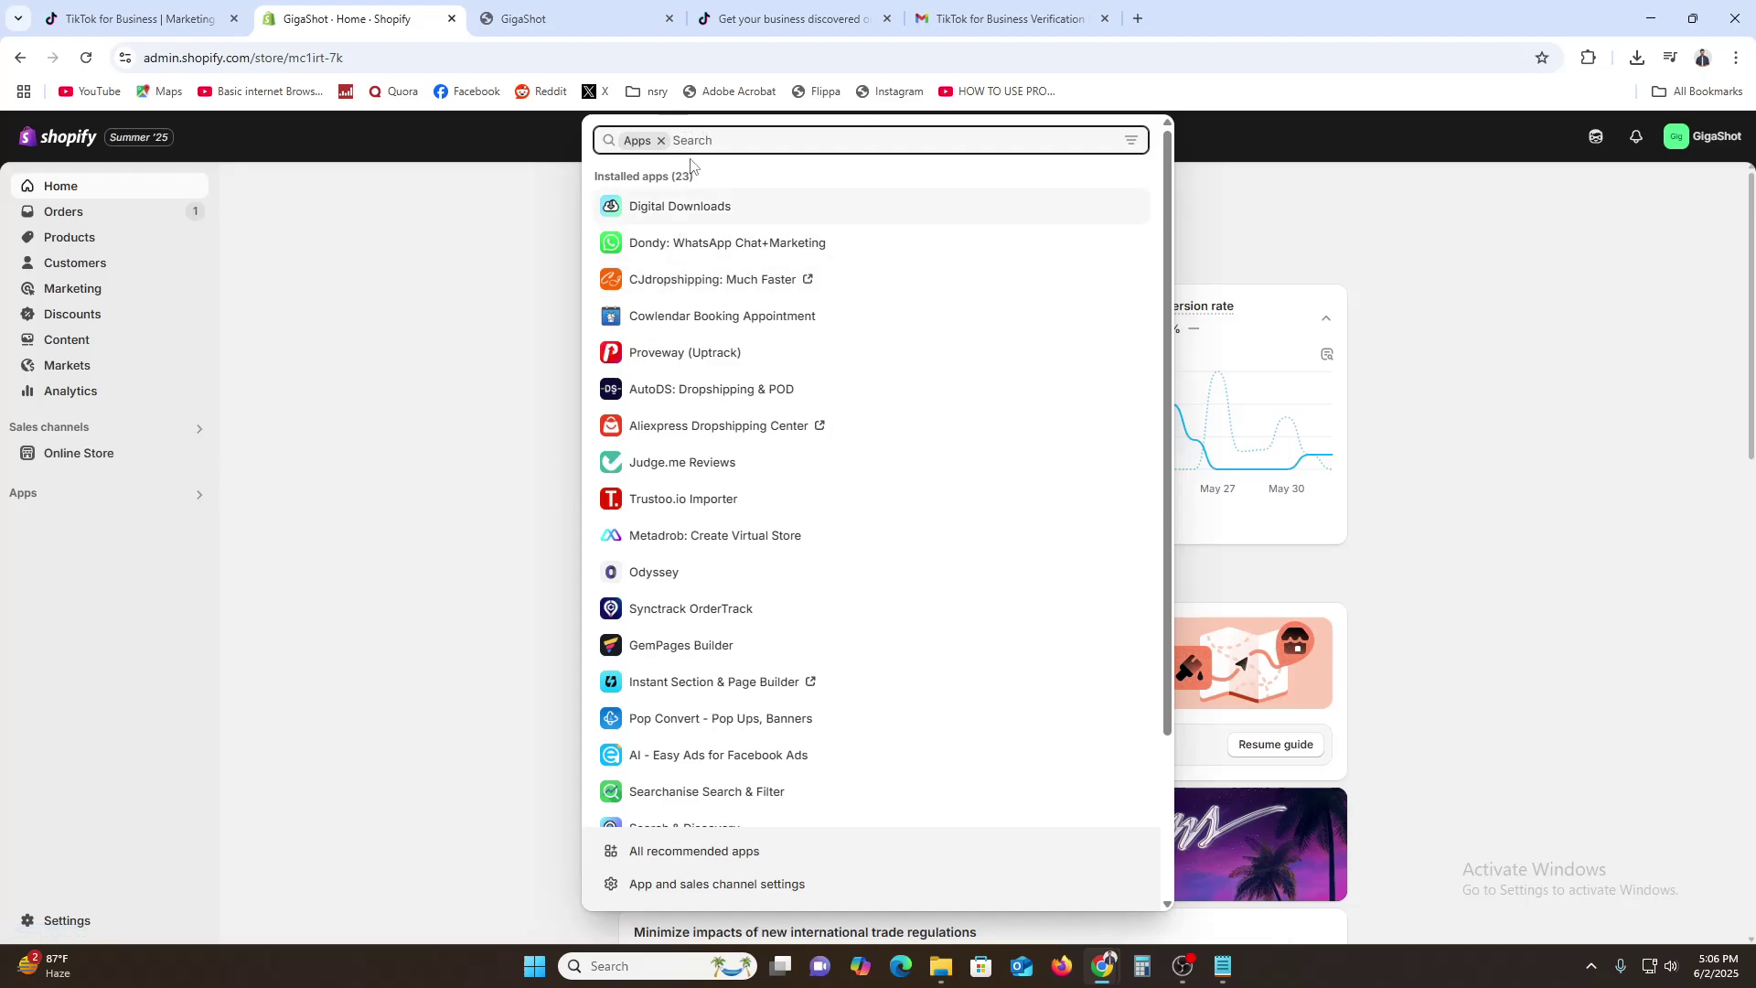
pyautogui.write('tiktok')
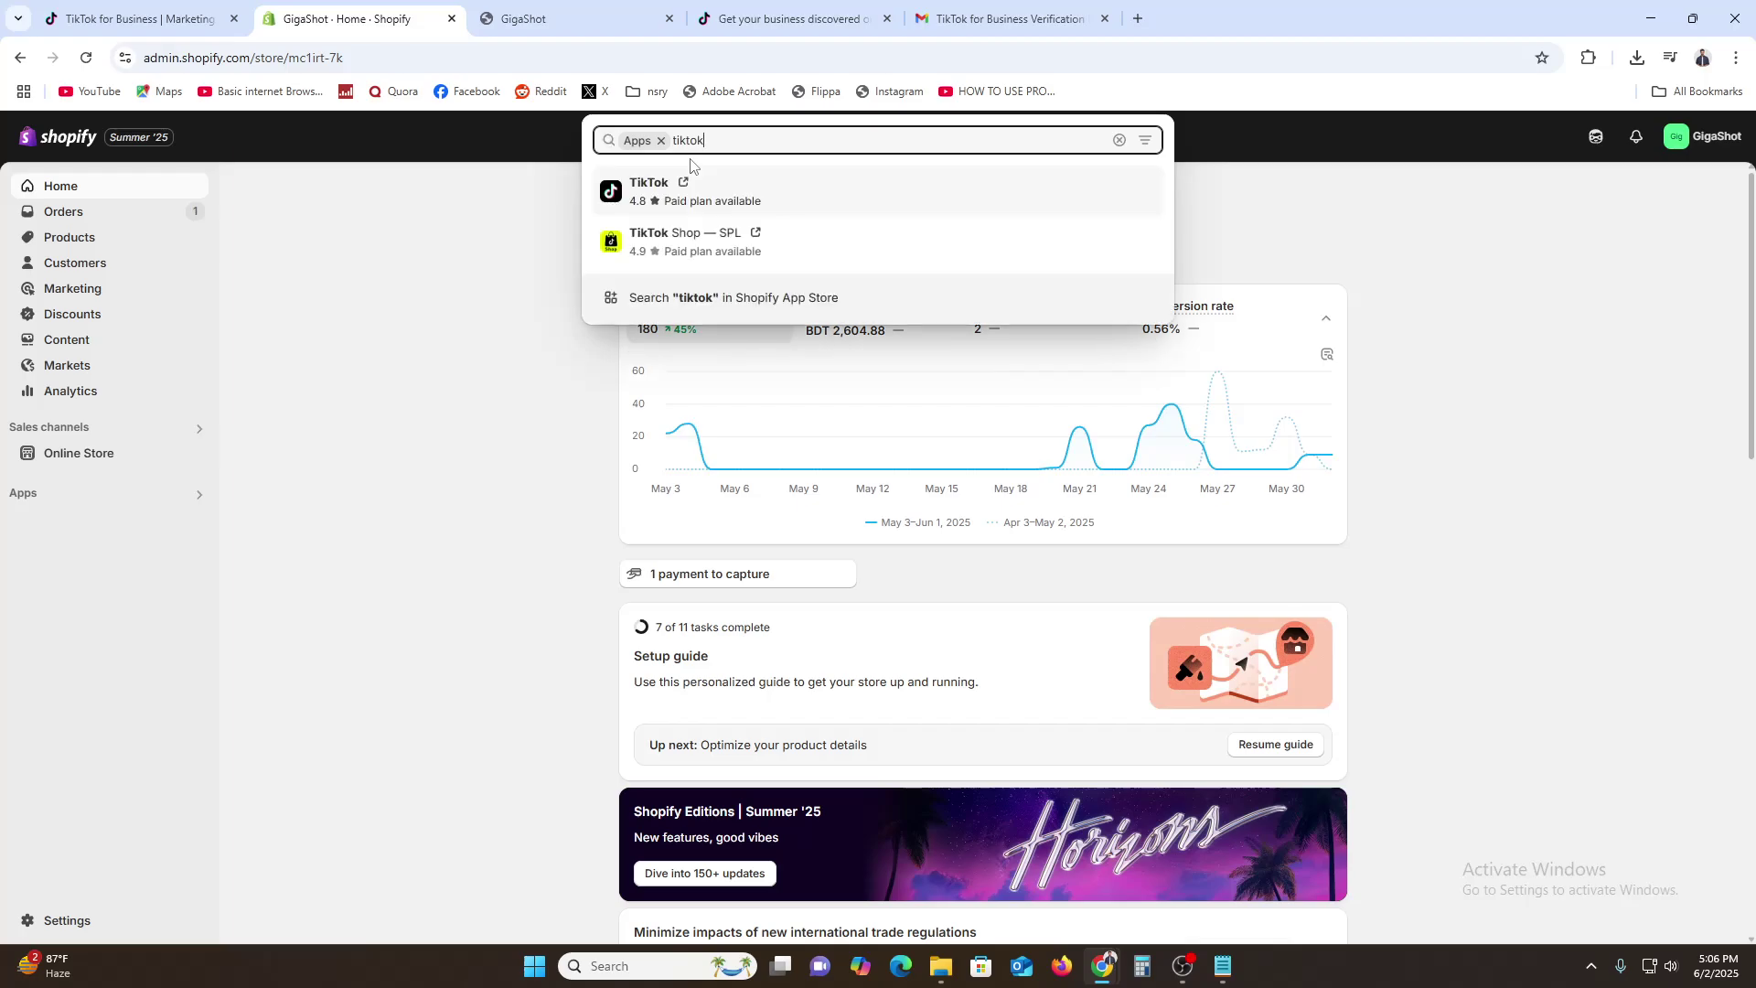
pyautogui.click(720, 199)
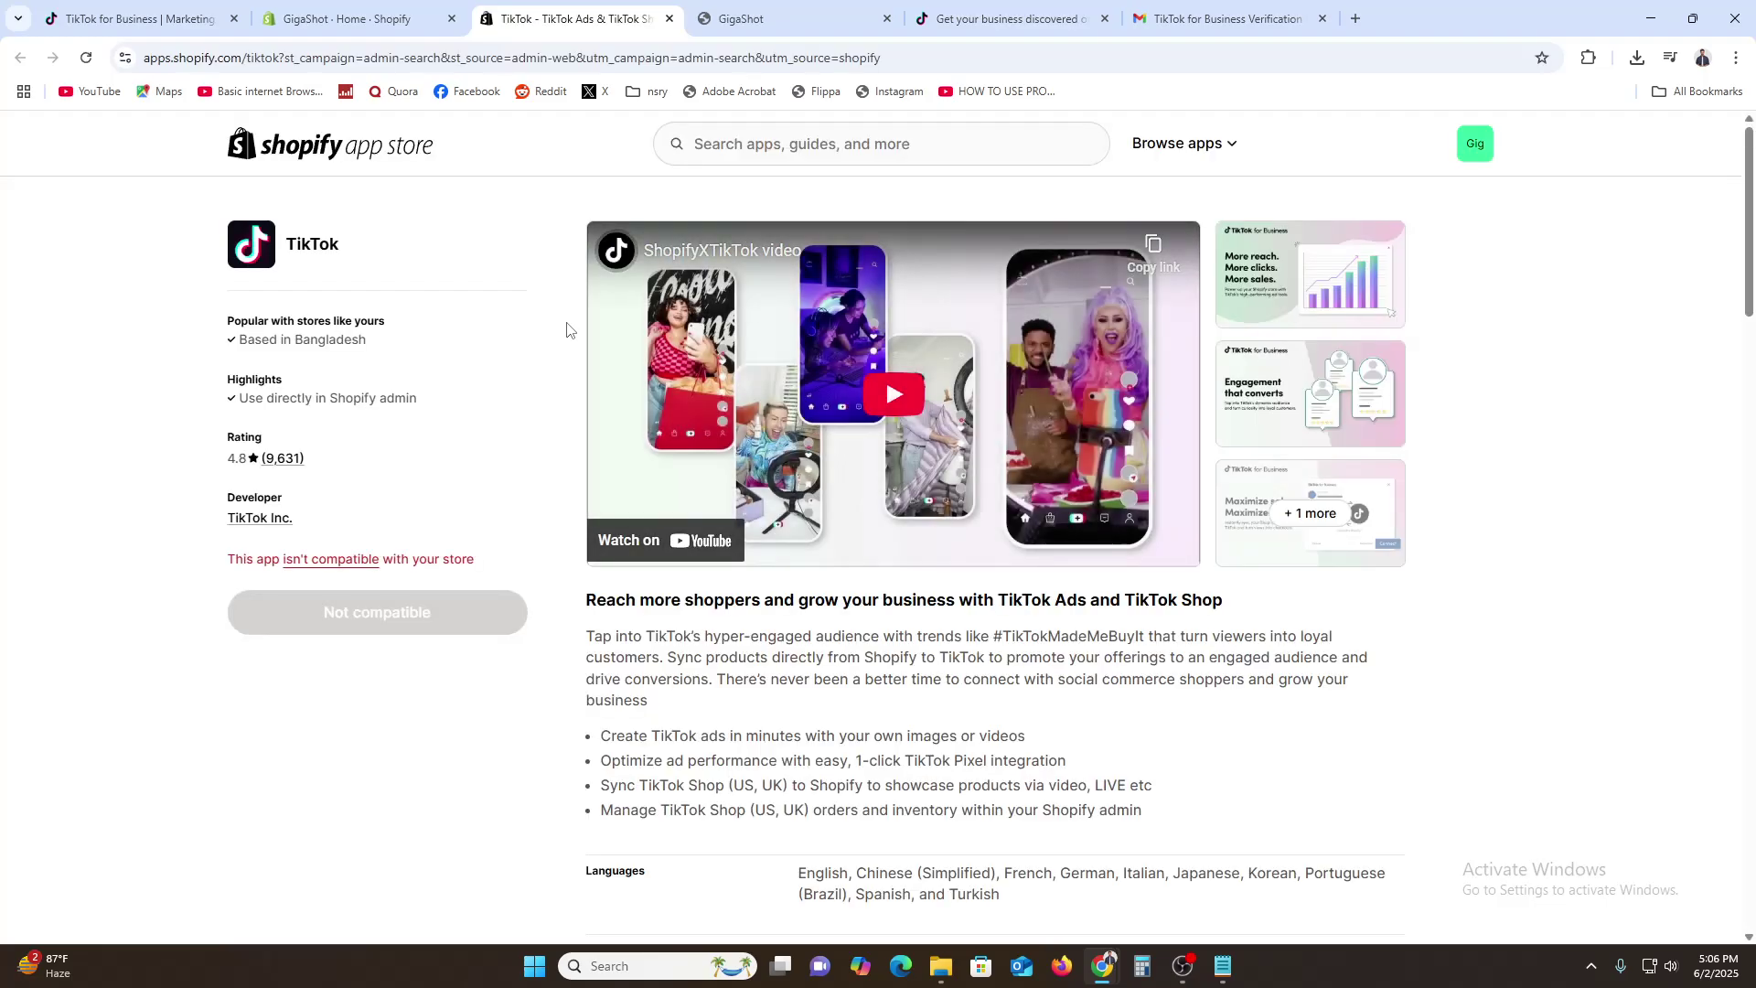
pyautogui.scroll(-5, 797, 654)
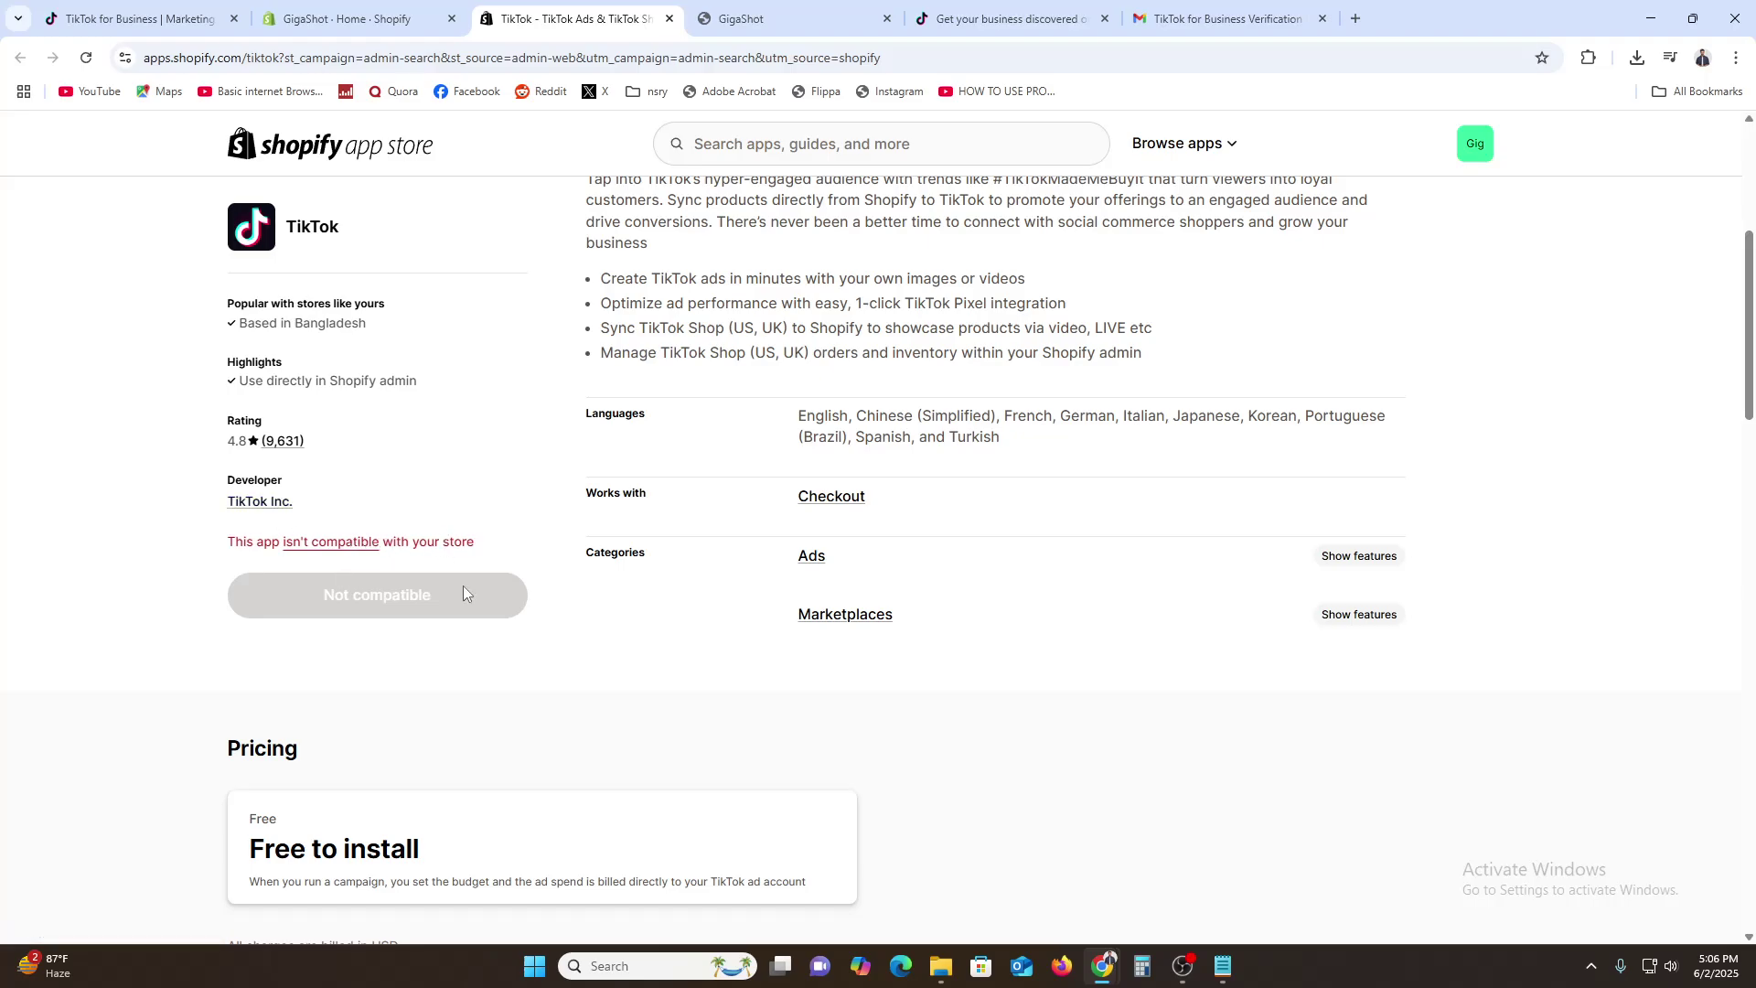
pyautogui.scroll(2, 663, 658)
pyautogui.scroll(-4, 663, 661)
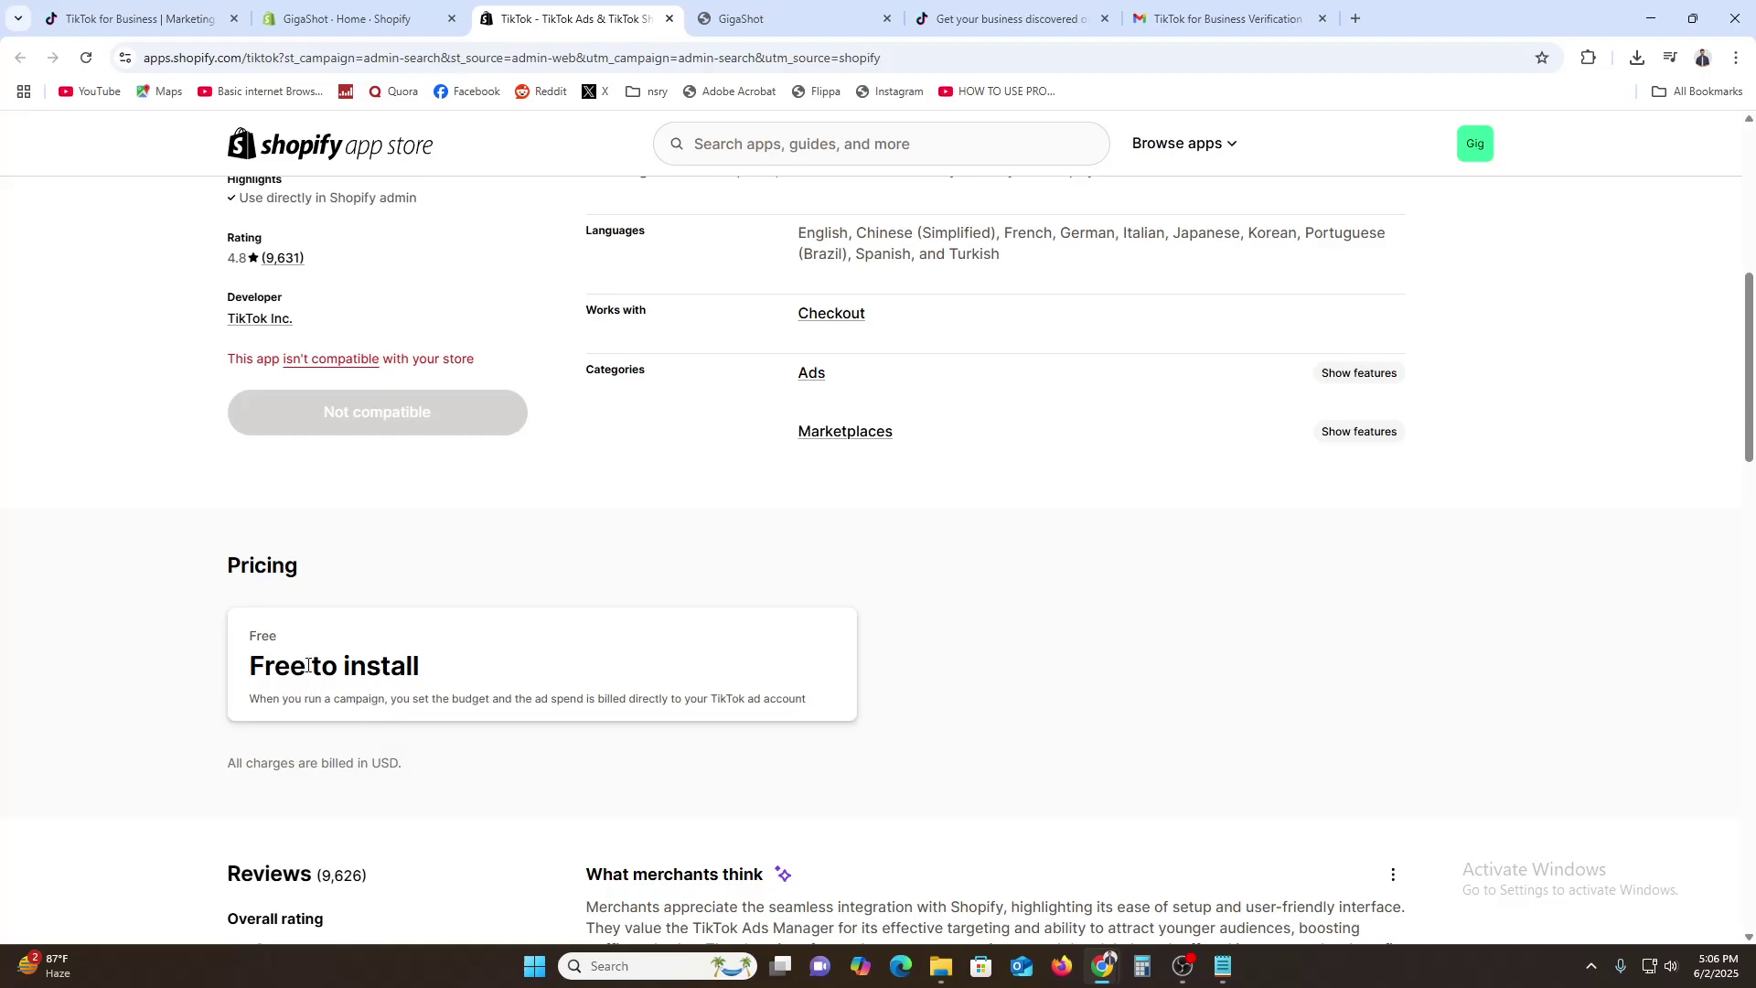
pyautogui.scroll(4, 548, 664)
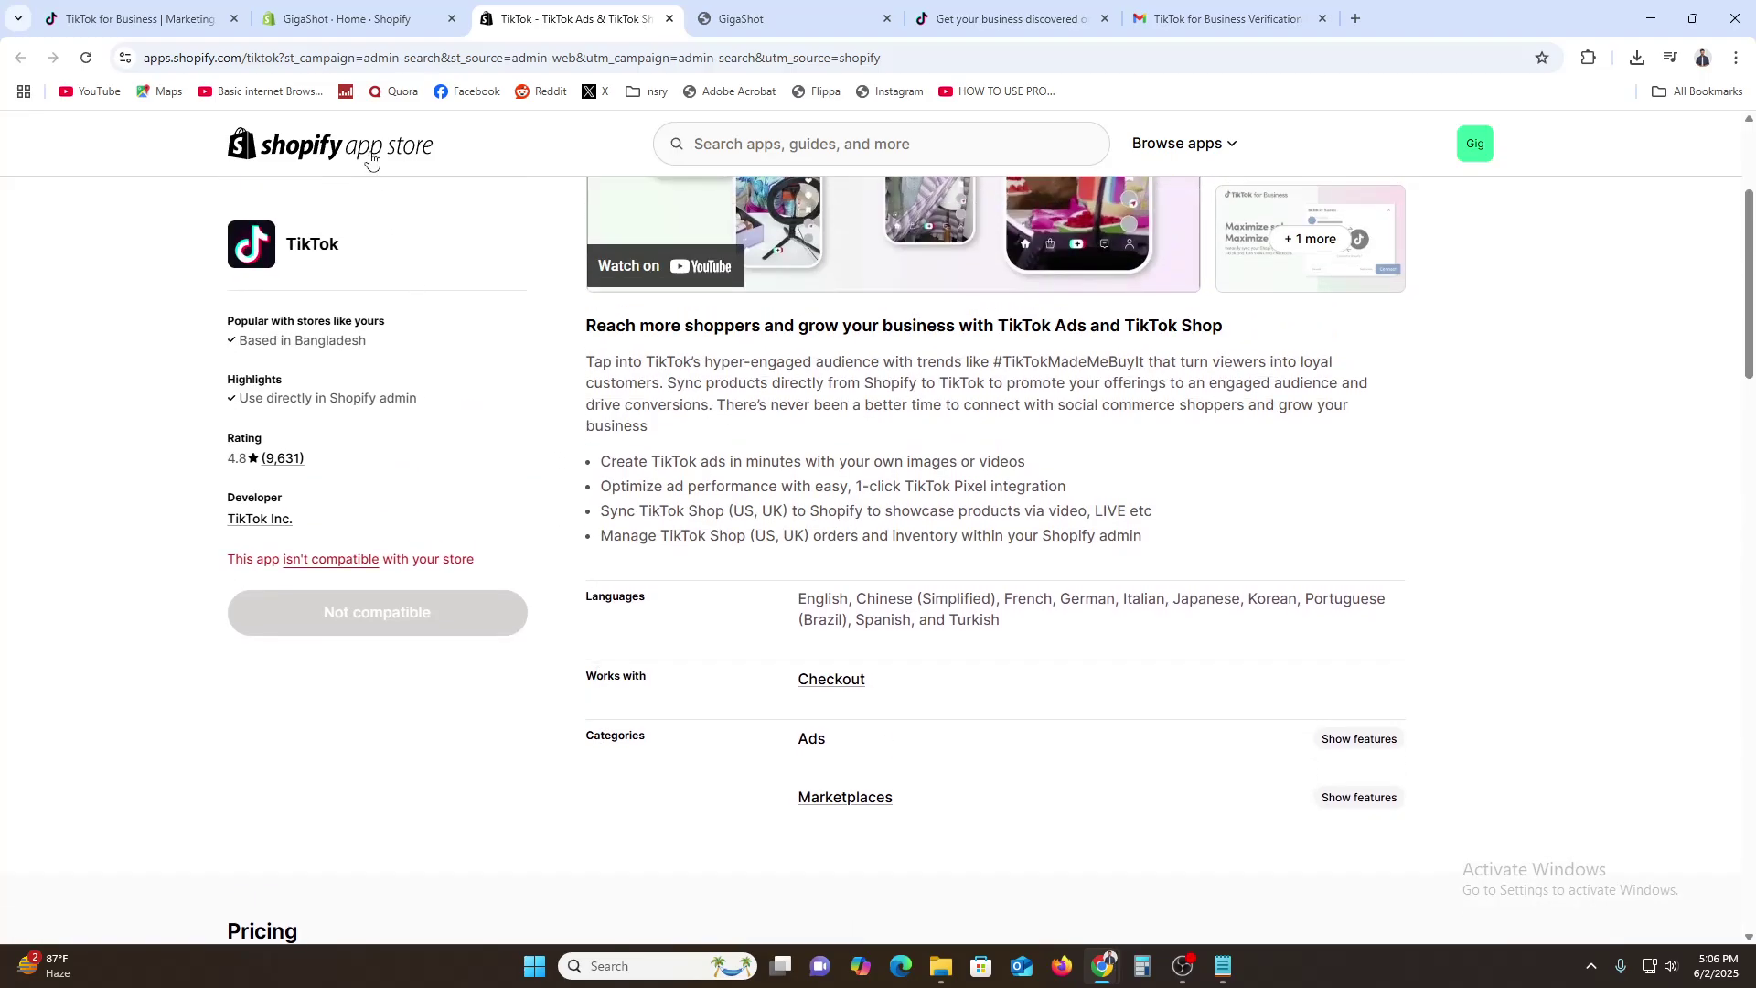
# Go to the Shopify App Store home page and search for "tiktok pexels".
pyautogui.click(370, 160)
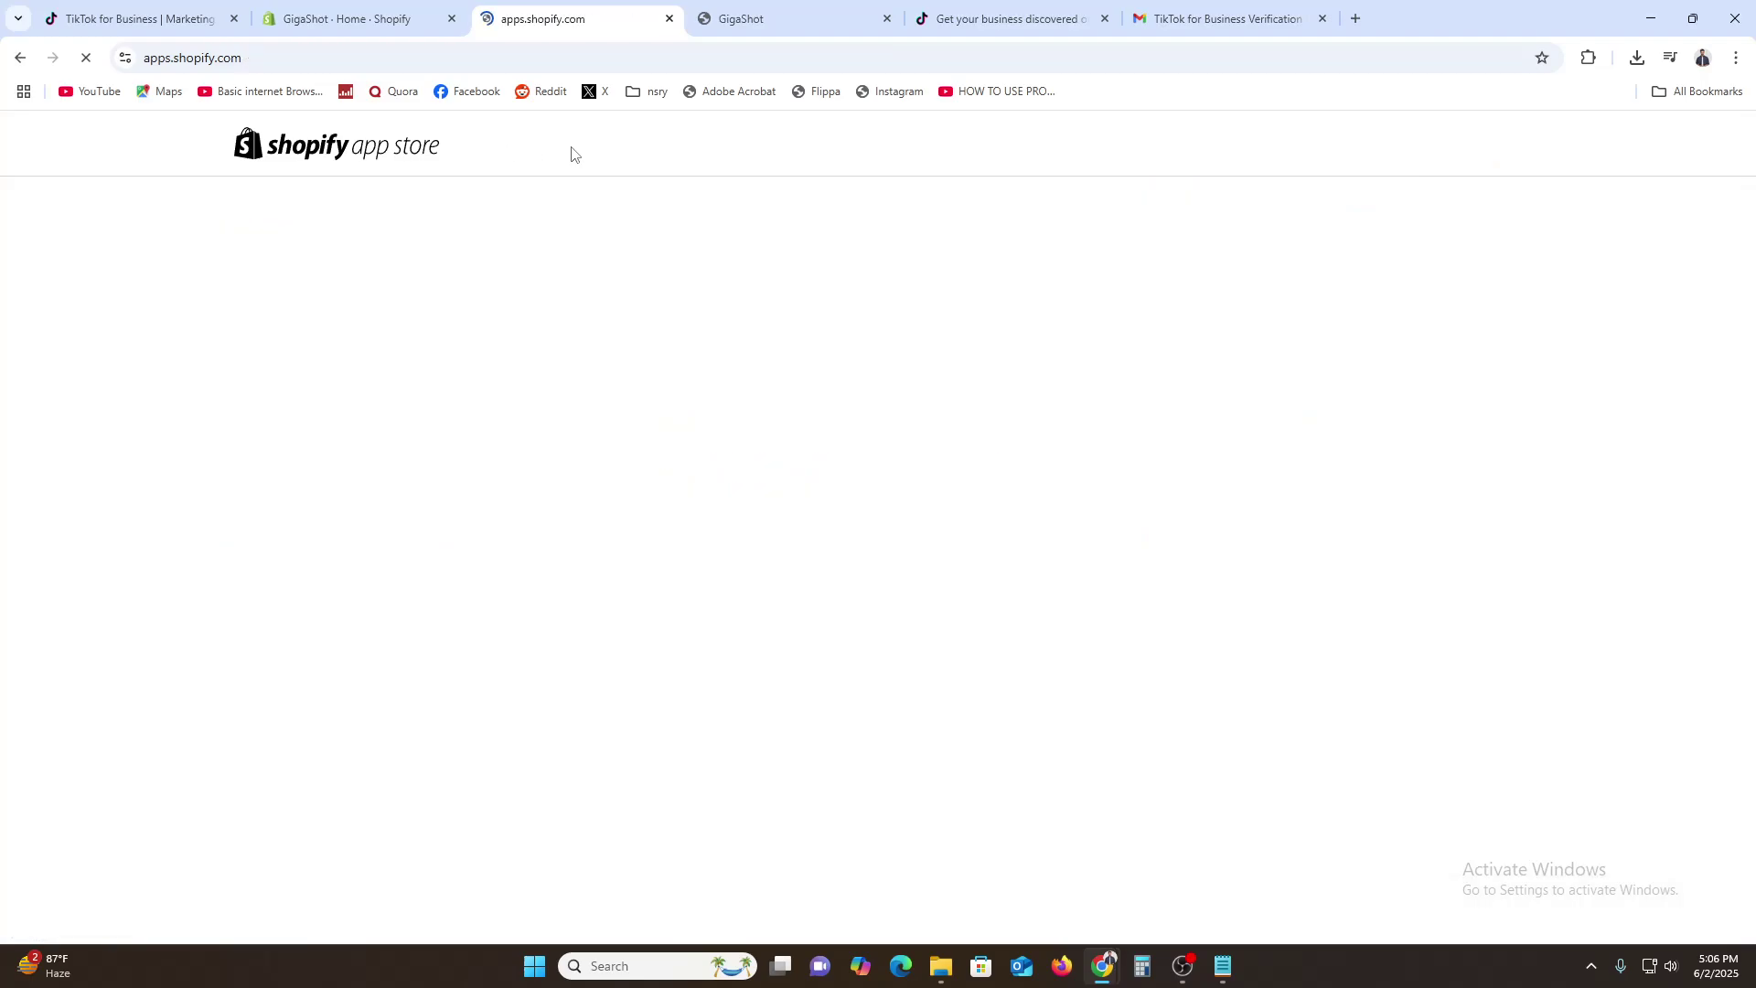
pyautogui.click(753, 142)
pyautogui.write('t')
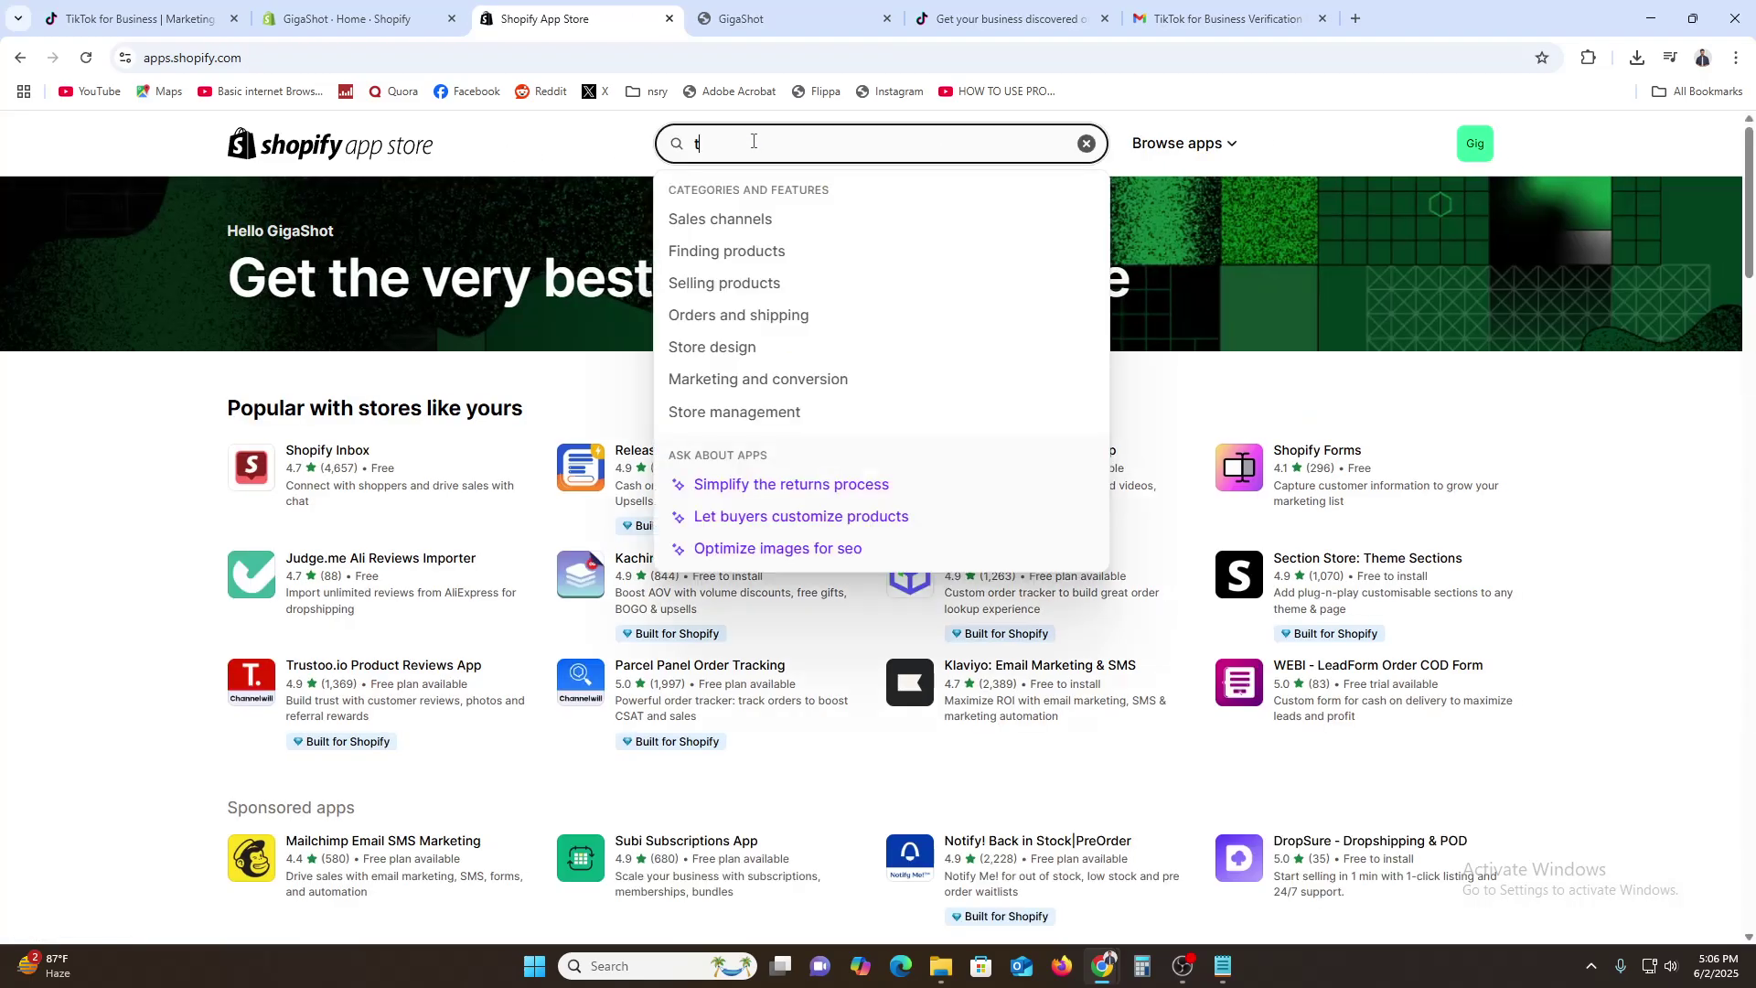
pyautogui.write('i')
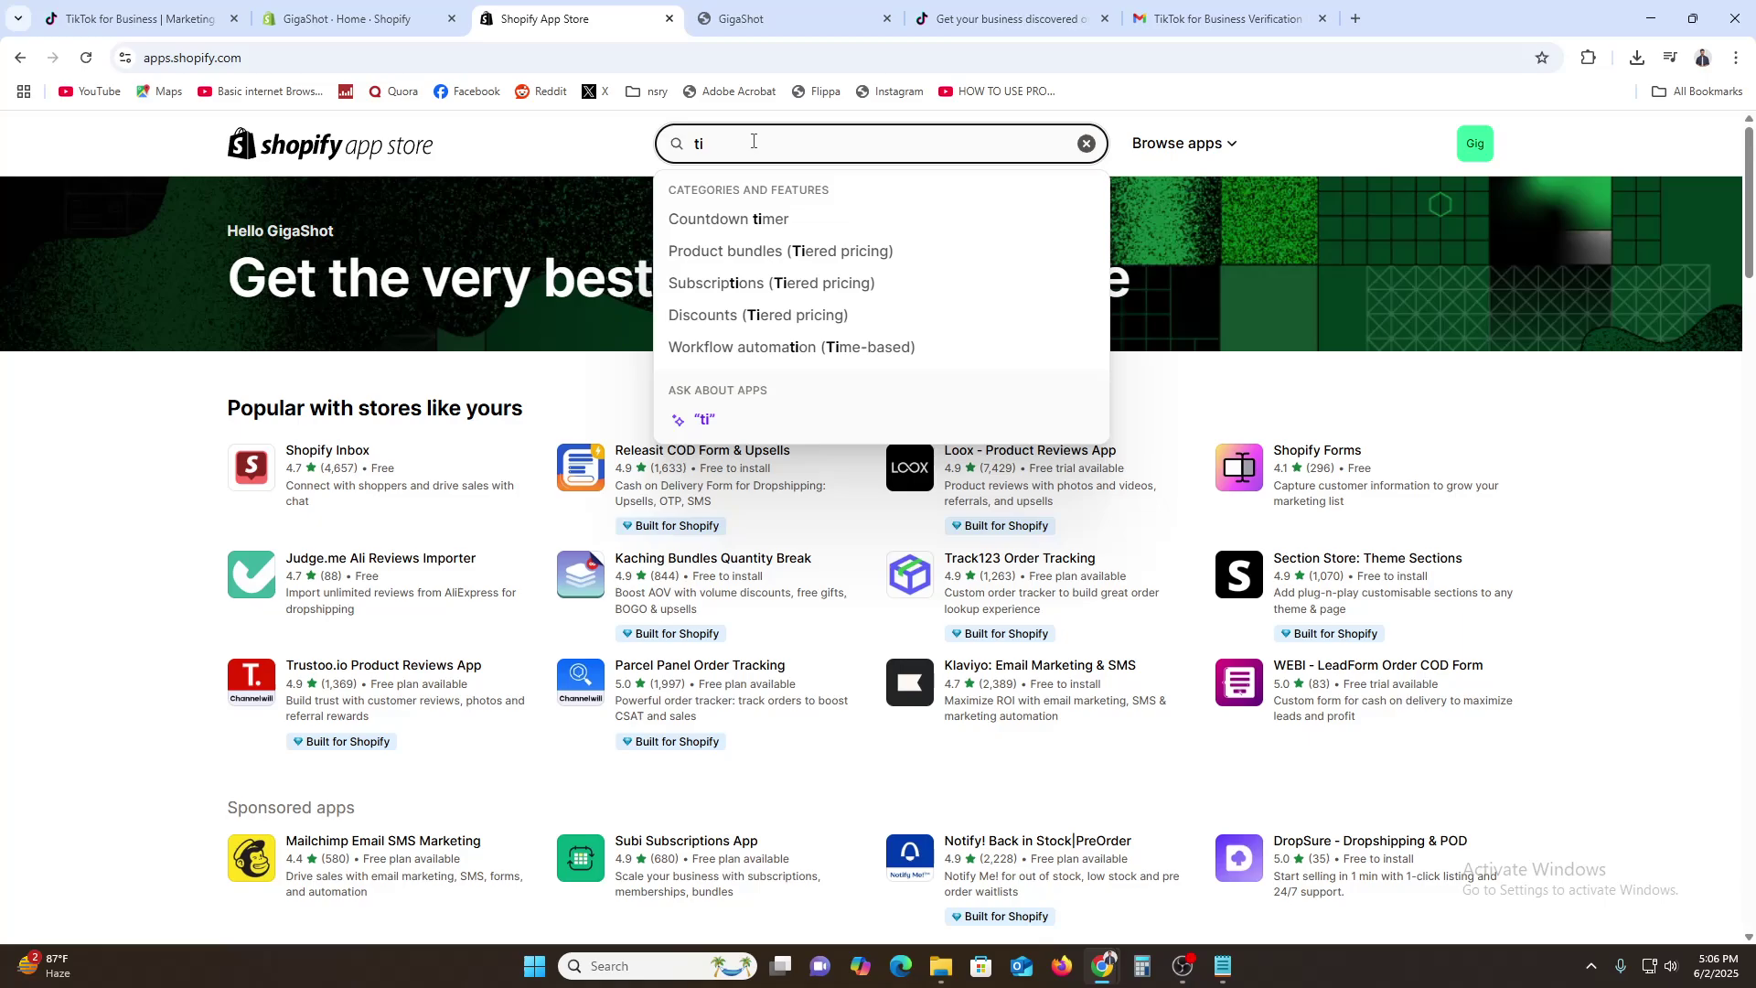
pyautogui.write('ktok pexe')
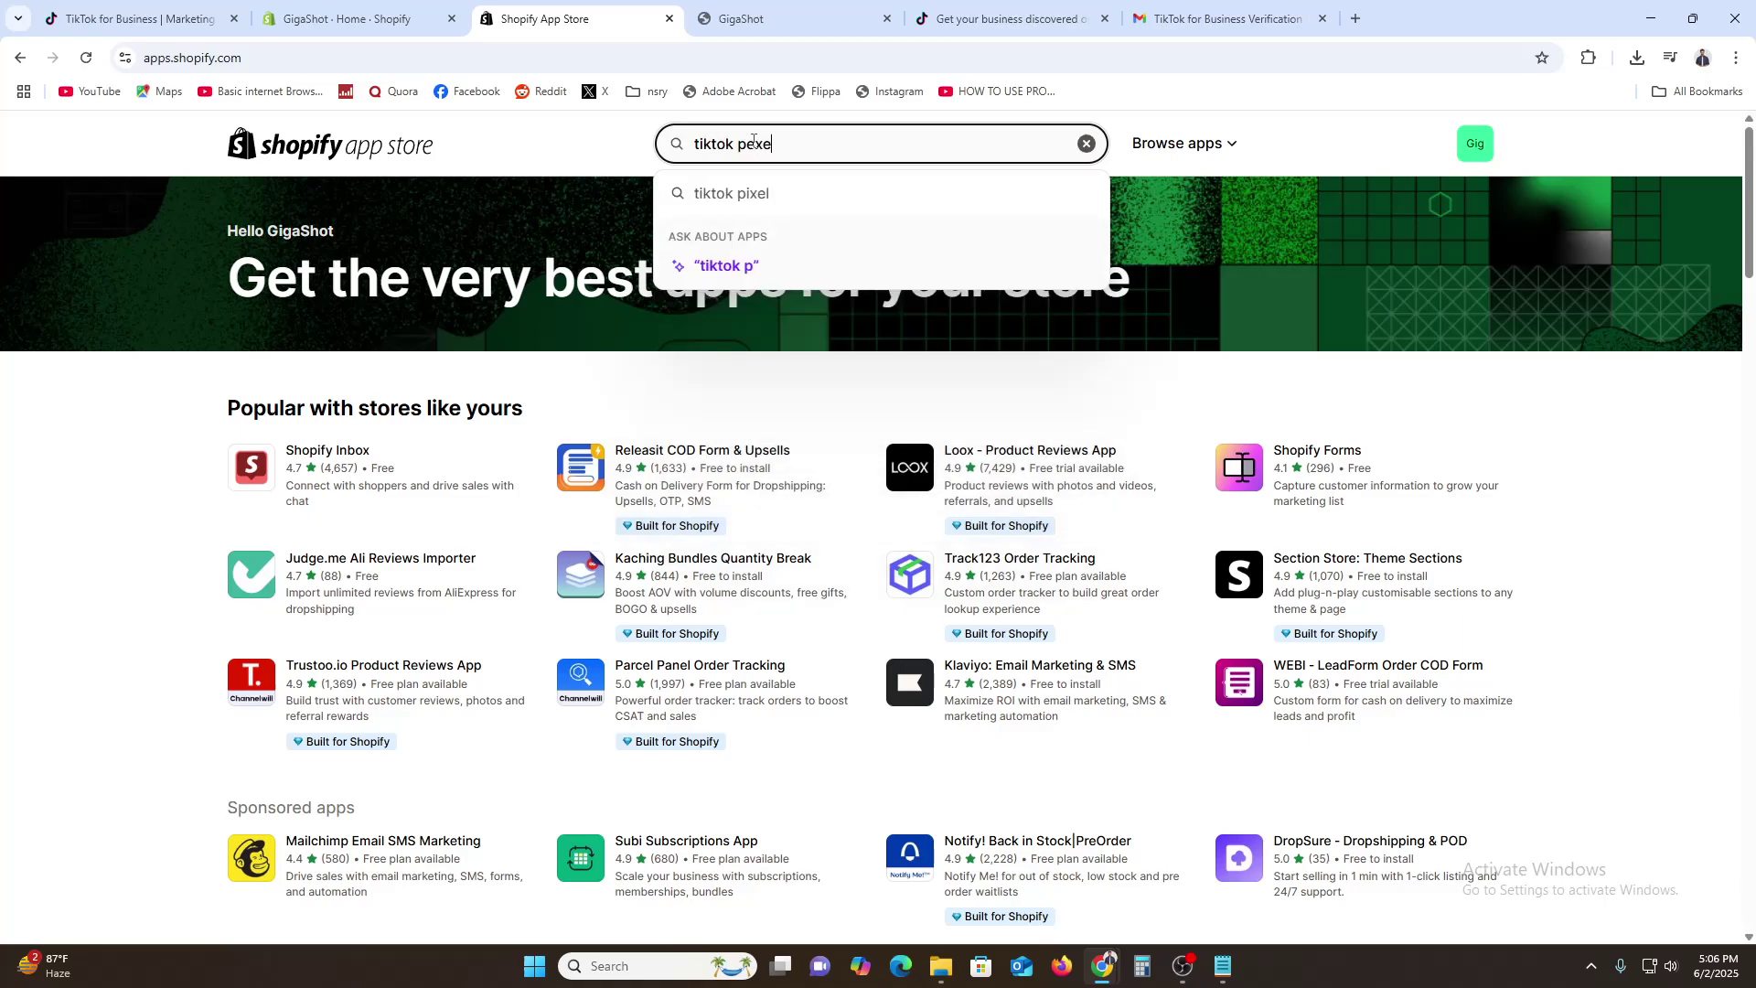
pyautogui.write('ls')
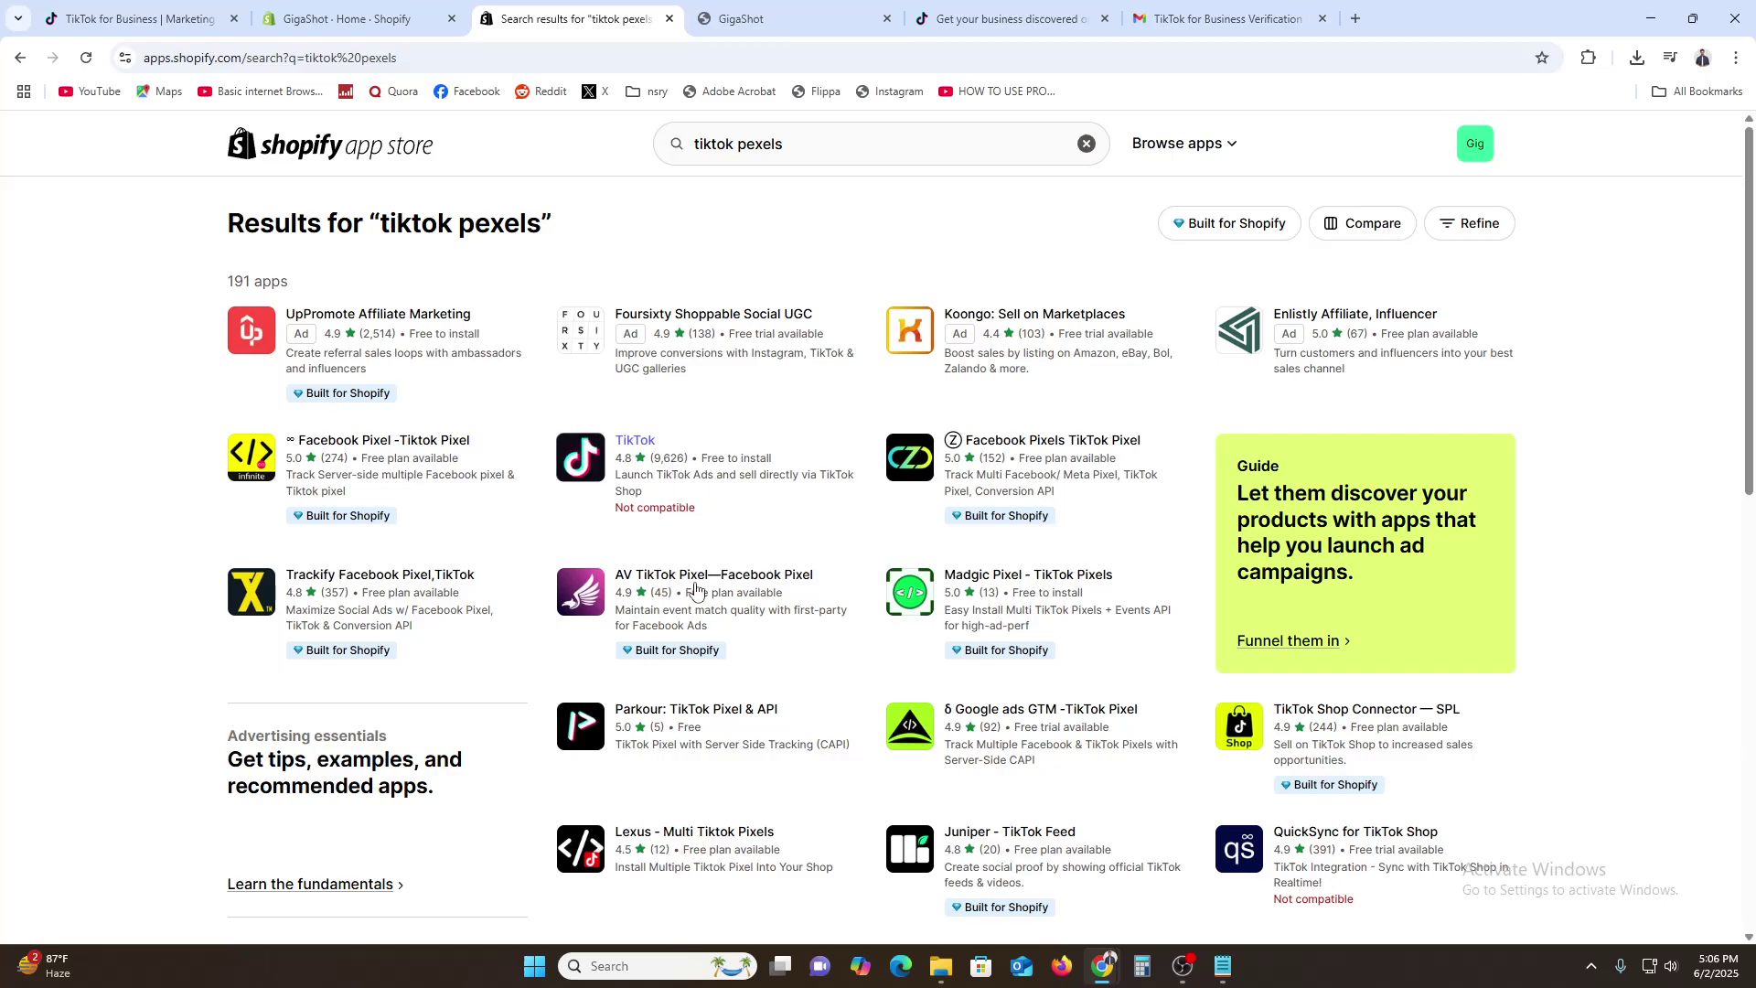
# Install the Parkour: TikTok Pixel & API app on the store and pin it in the admin navigation.
pyautogui.click(674, 712)
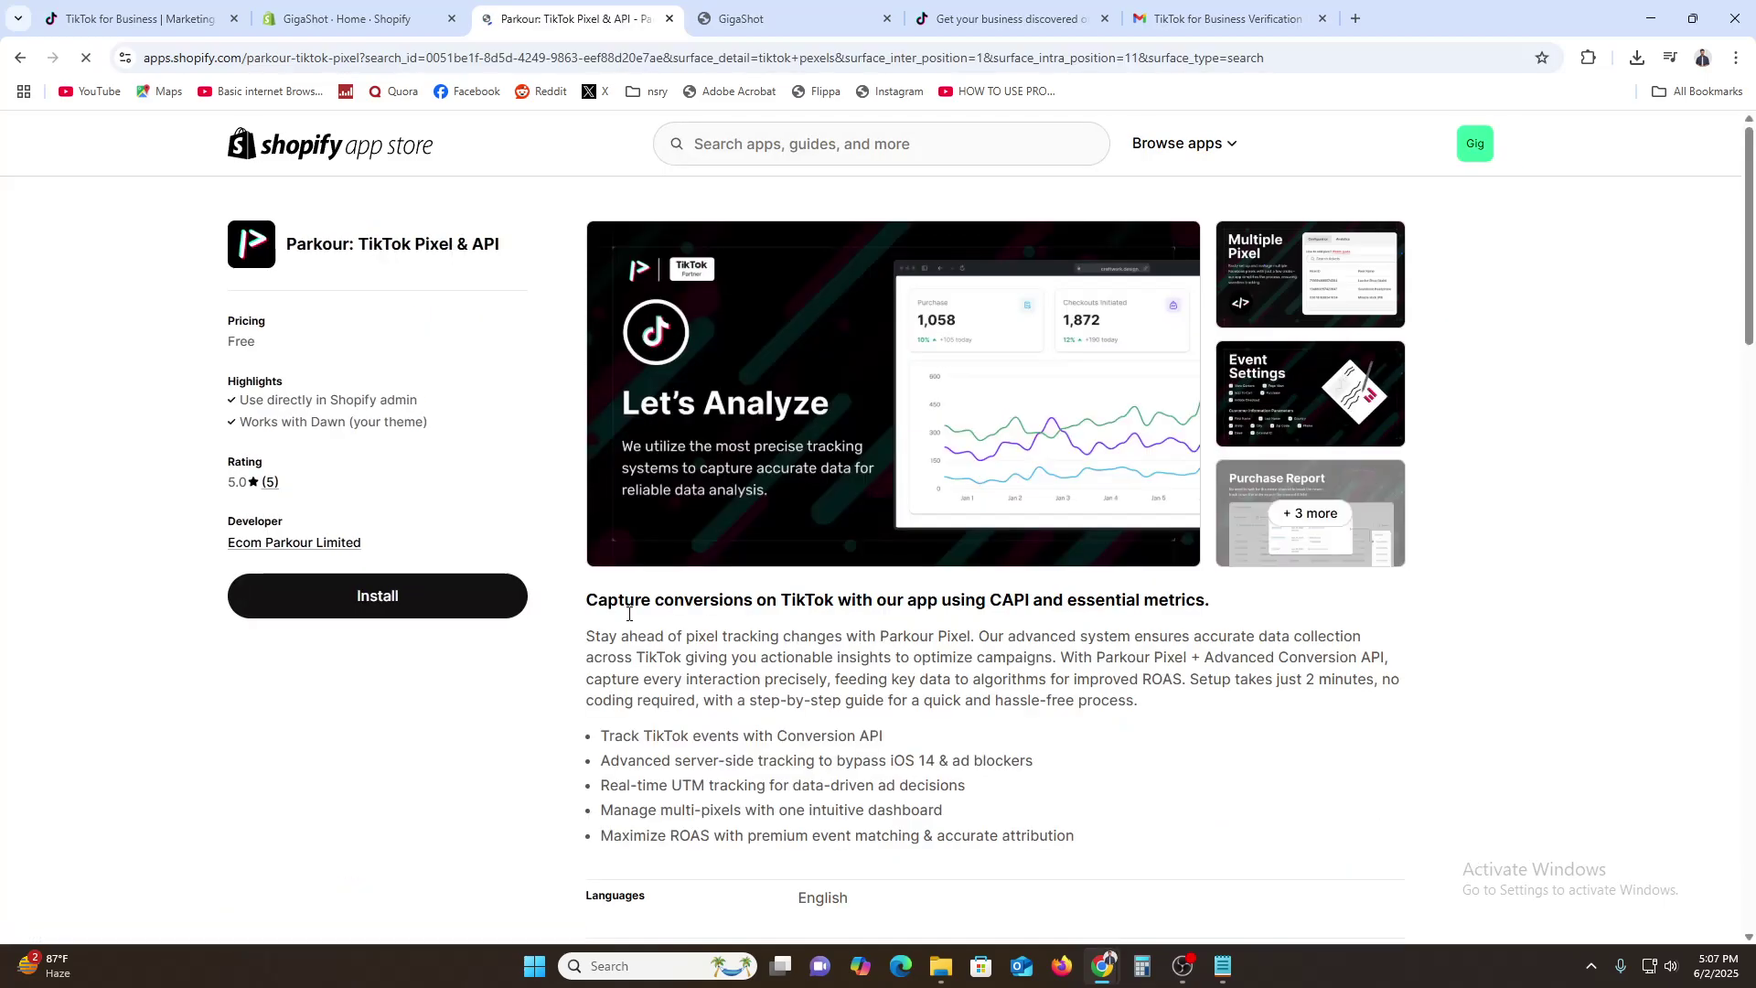
pyautogui.click(344, 602)
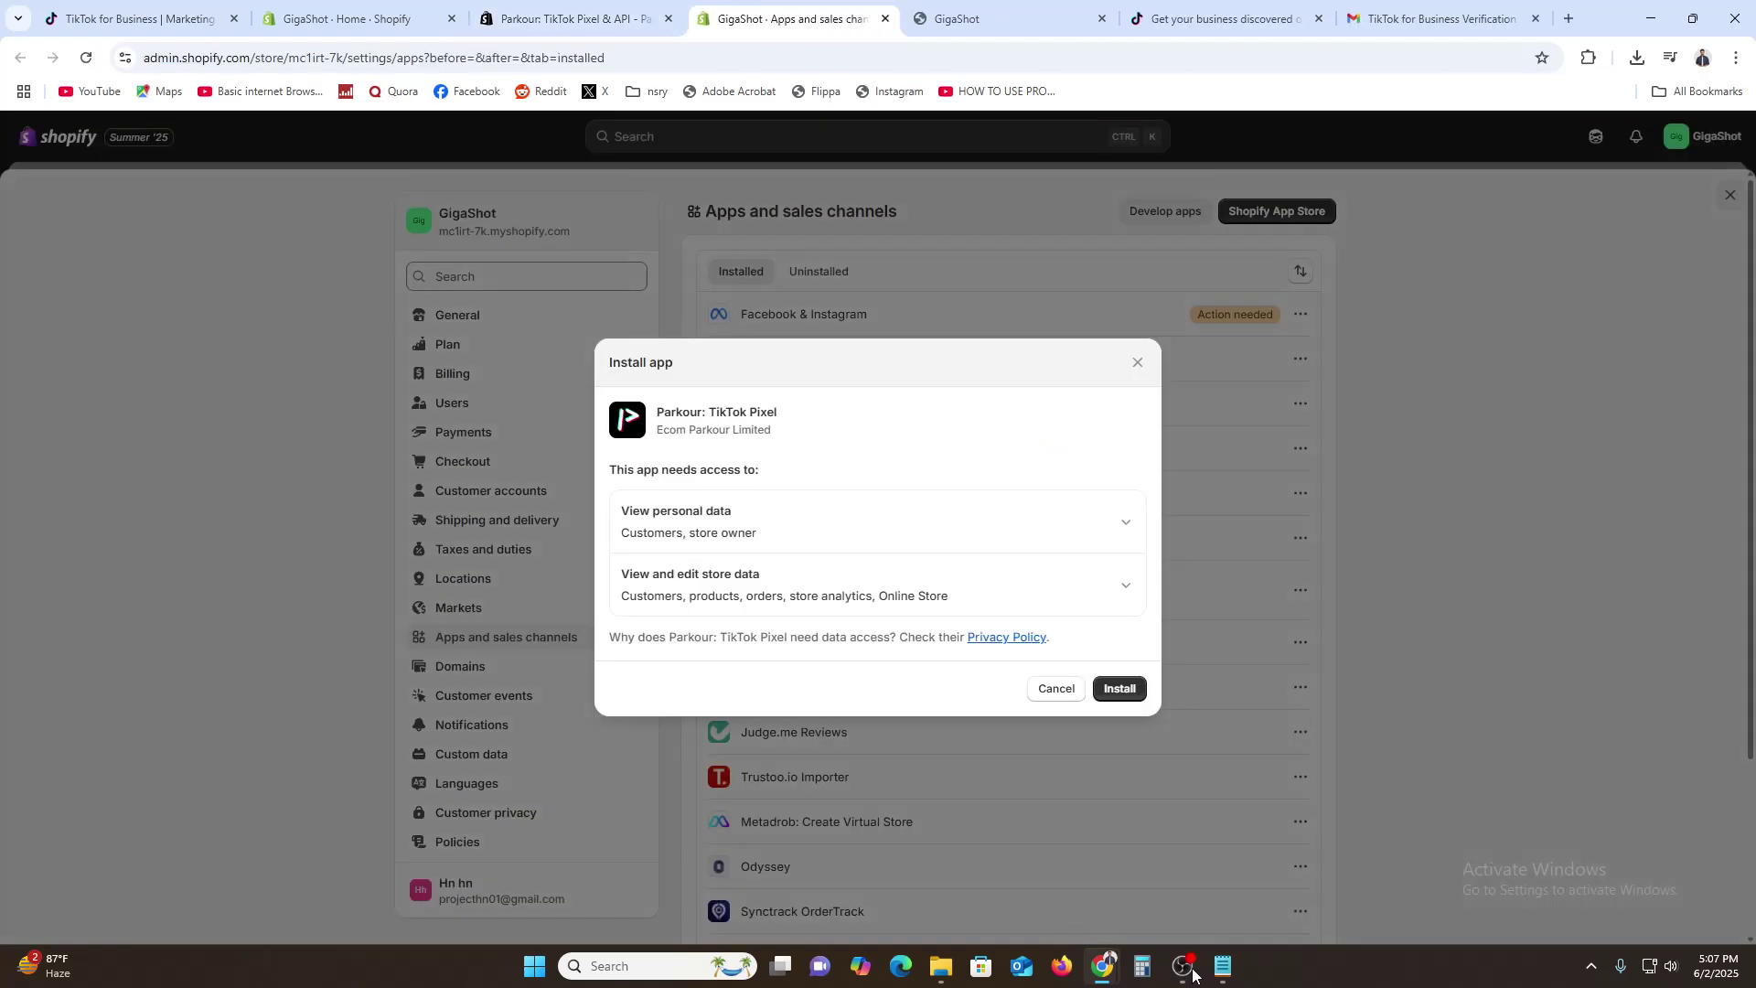
pyautogui.click(1120, 693)
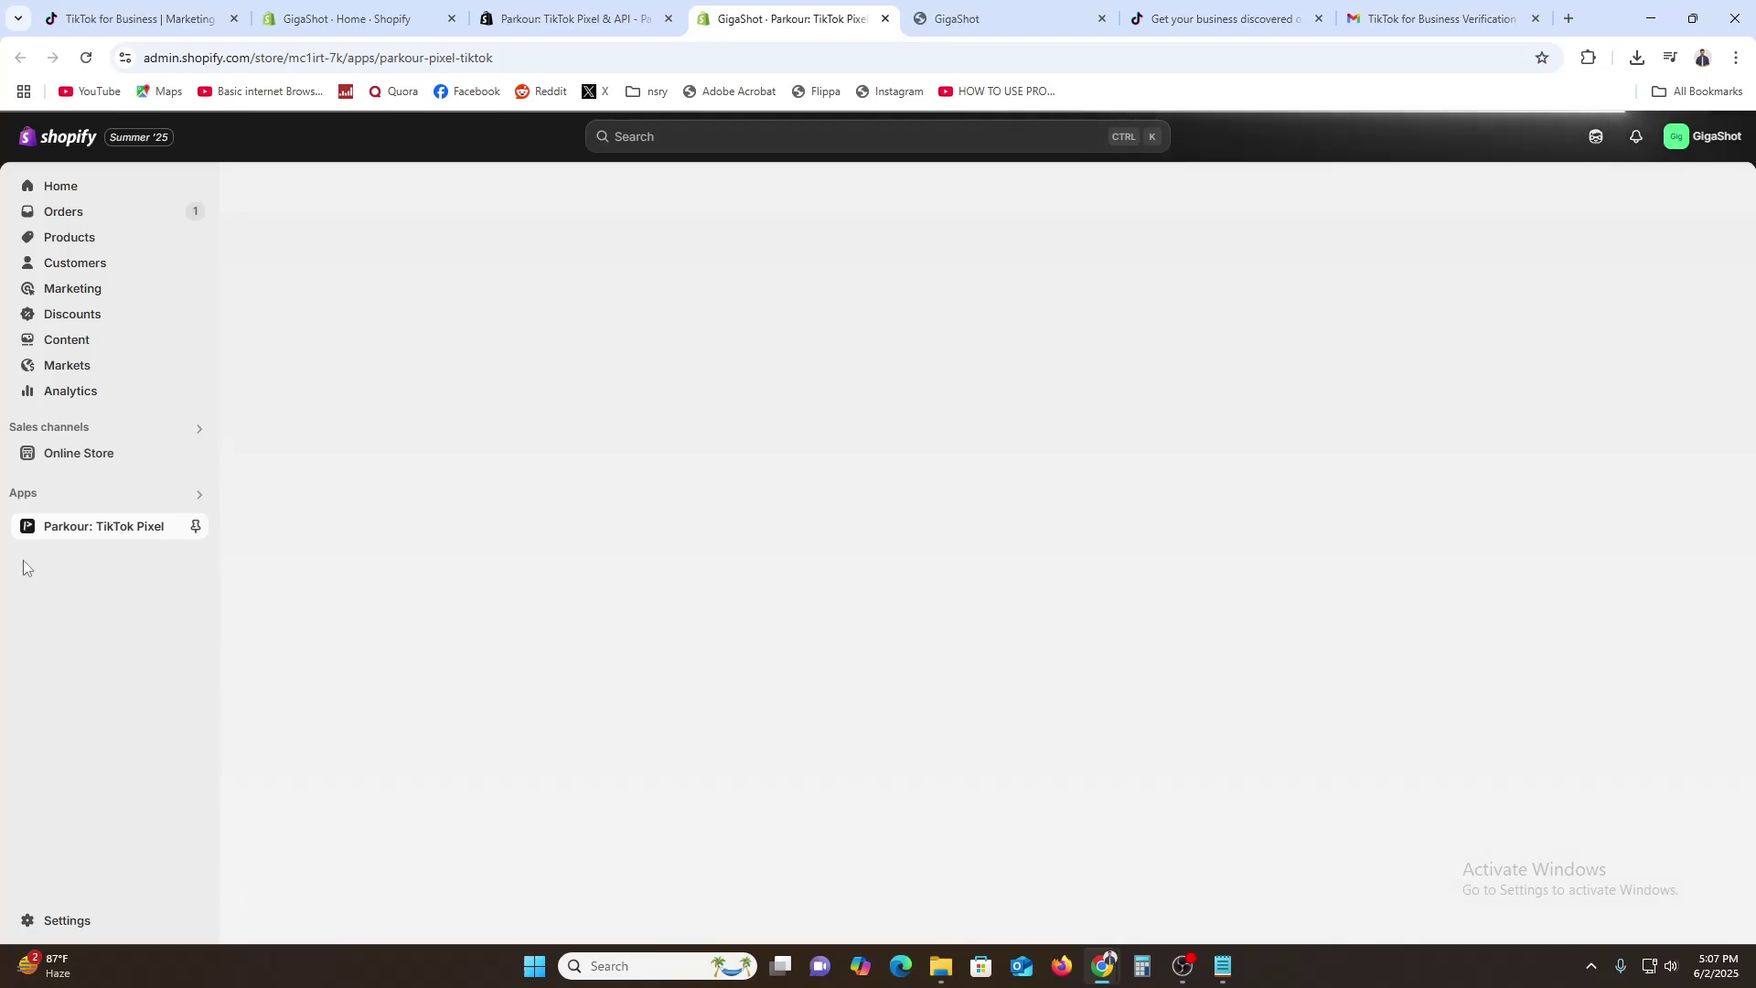
pyautogui.click(194, 527)
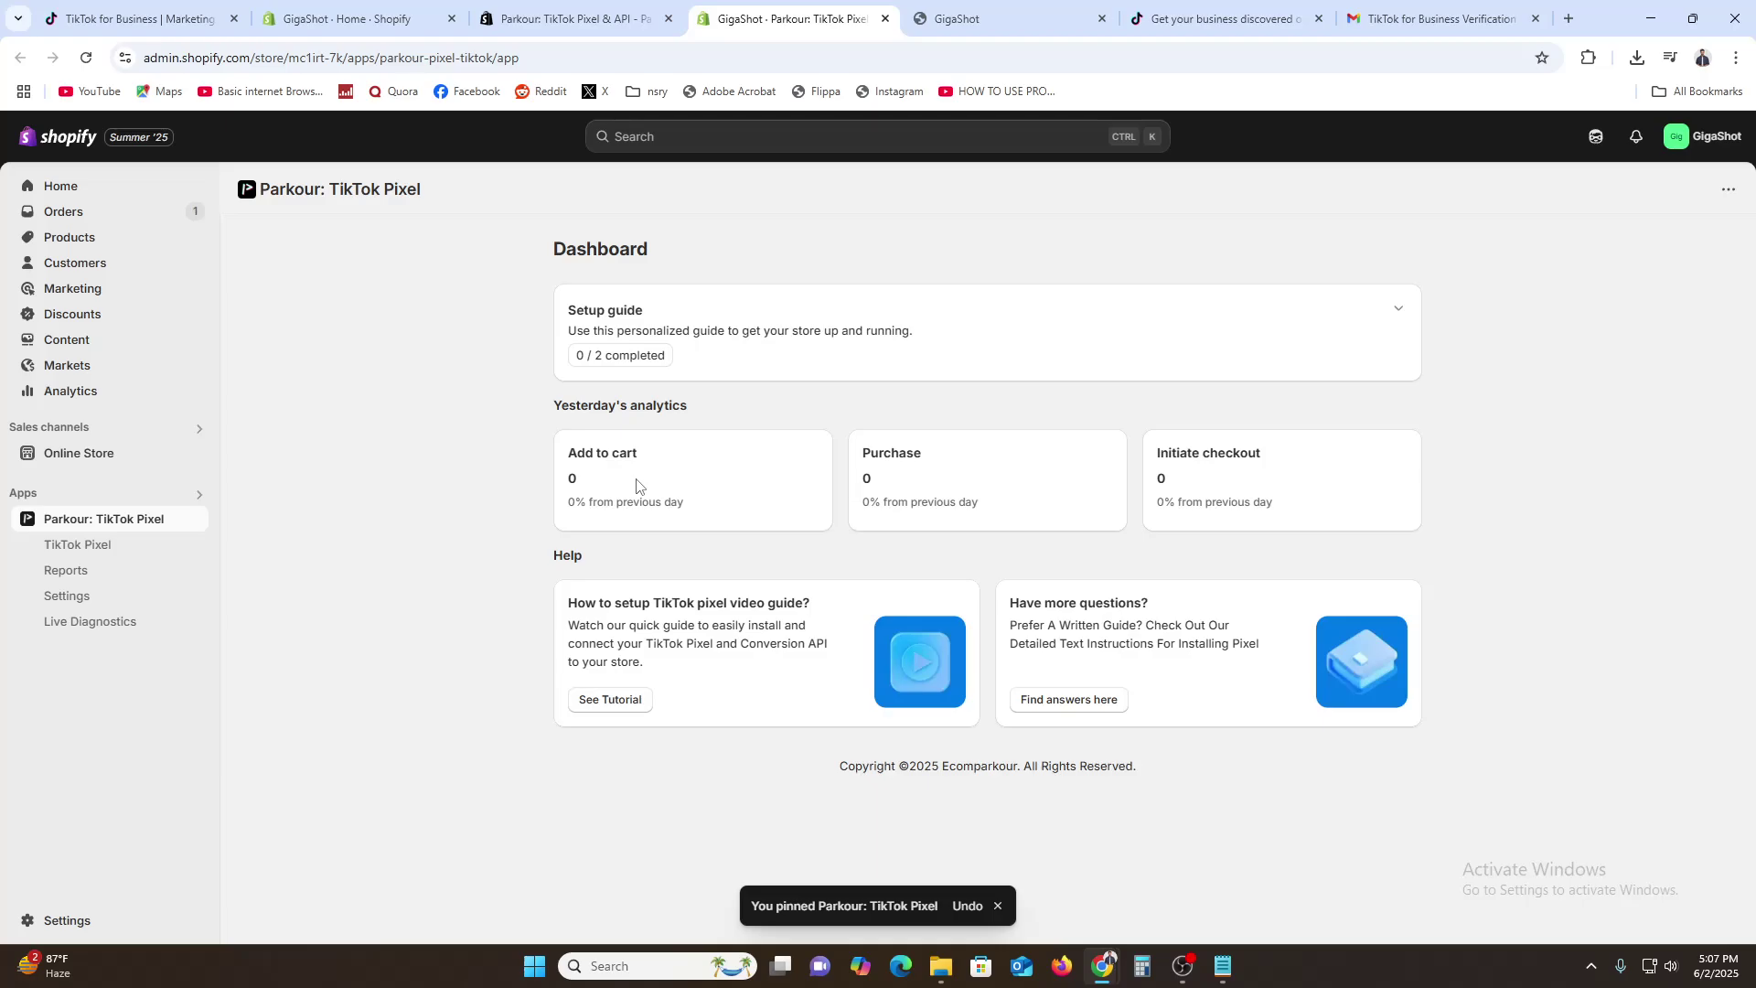
# Enable the Parkour: TikTok Pixel app embed in the Dawn theme, save the theme, and turn on the app's status.
pyautogui.click(146, 546)
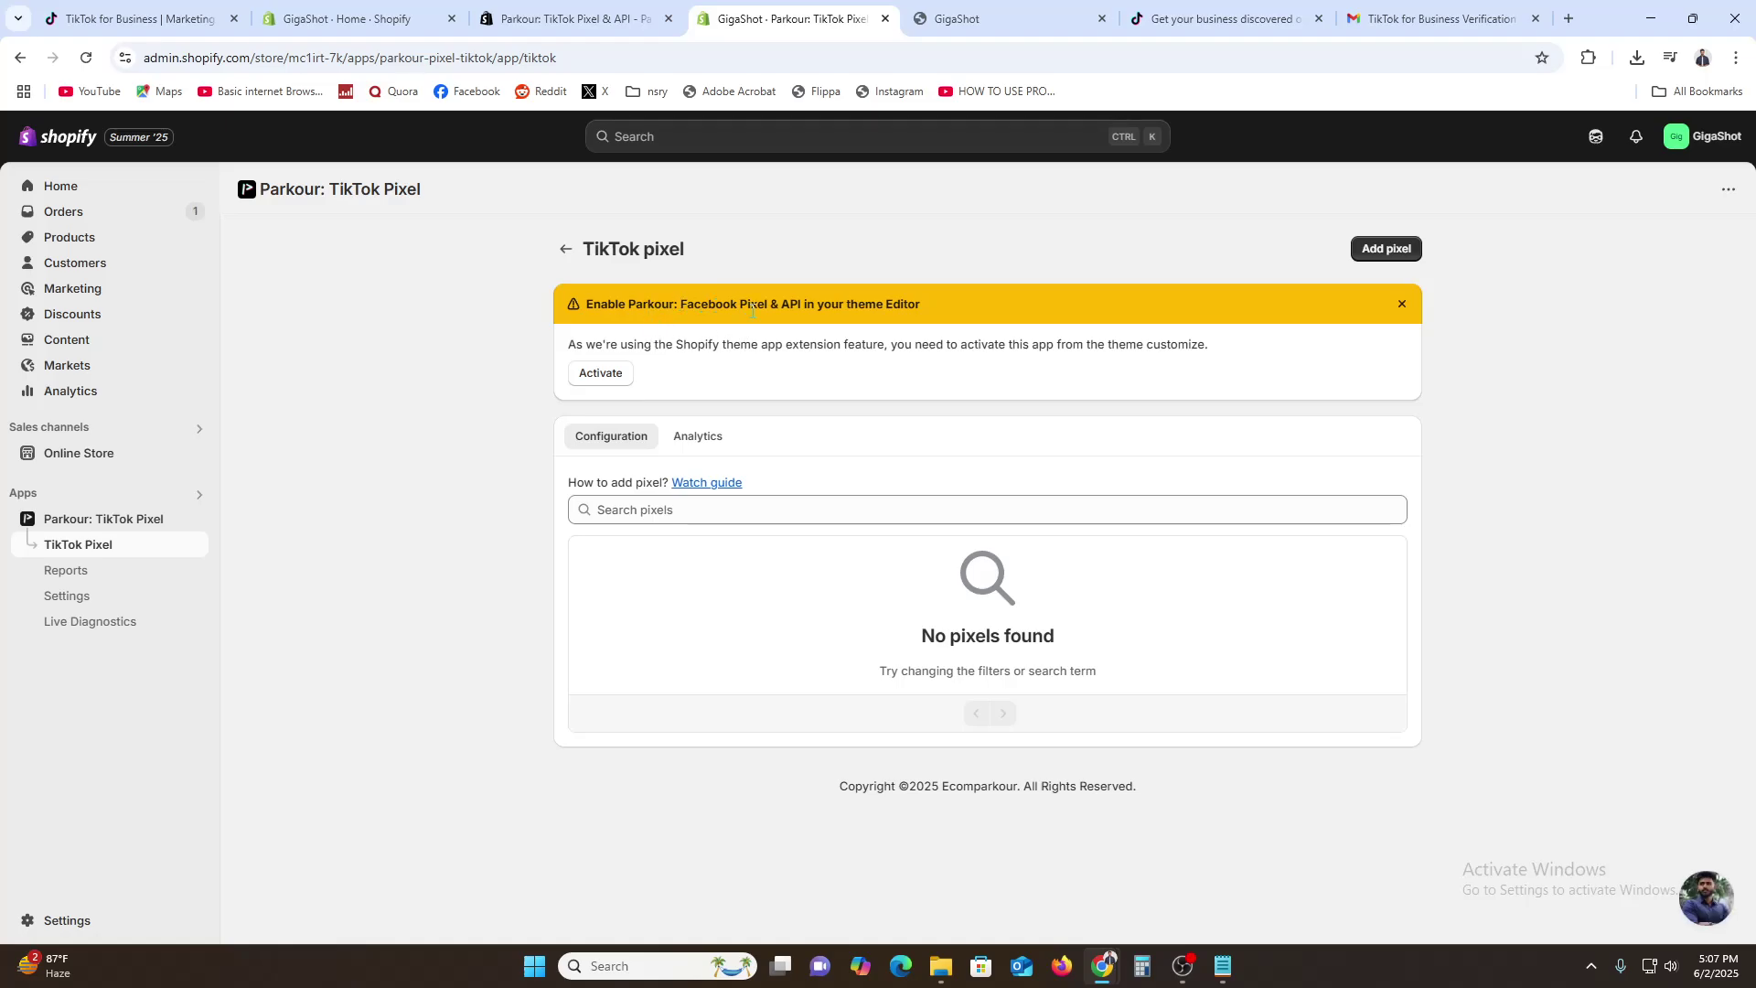
pyautogui.click(611, 375)
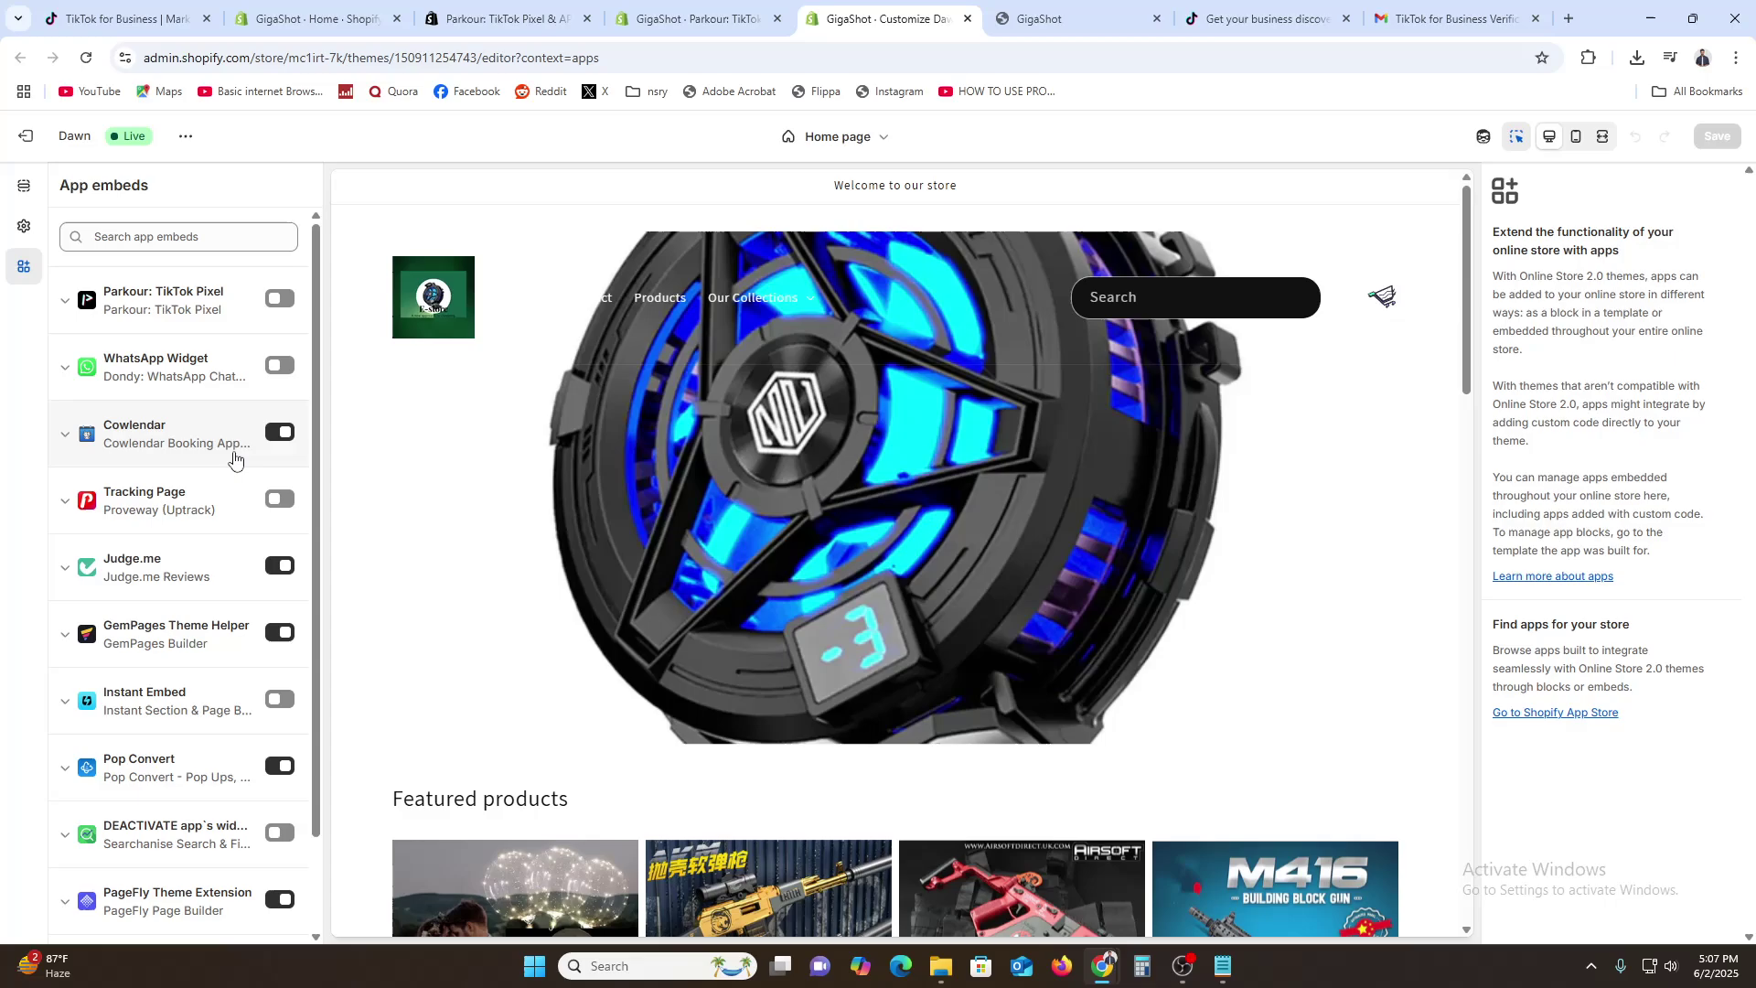
pyautogui.click(284, 307)
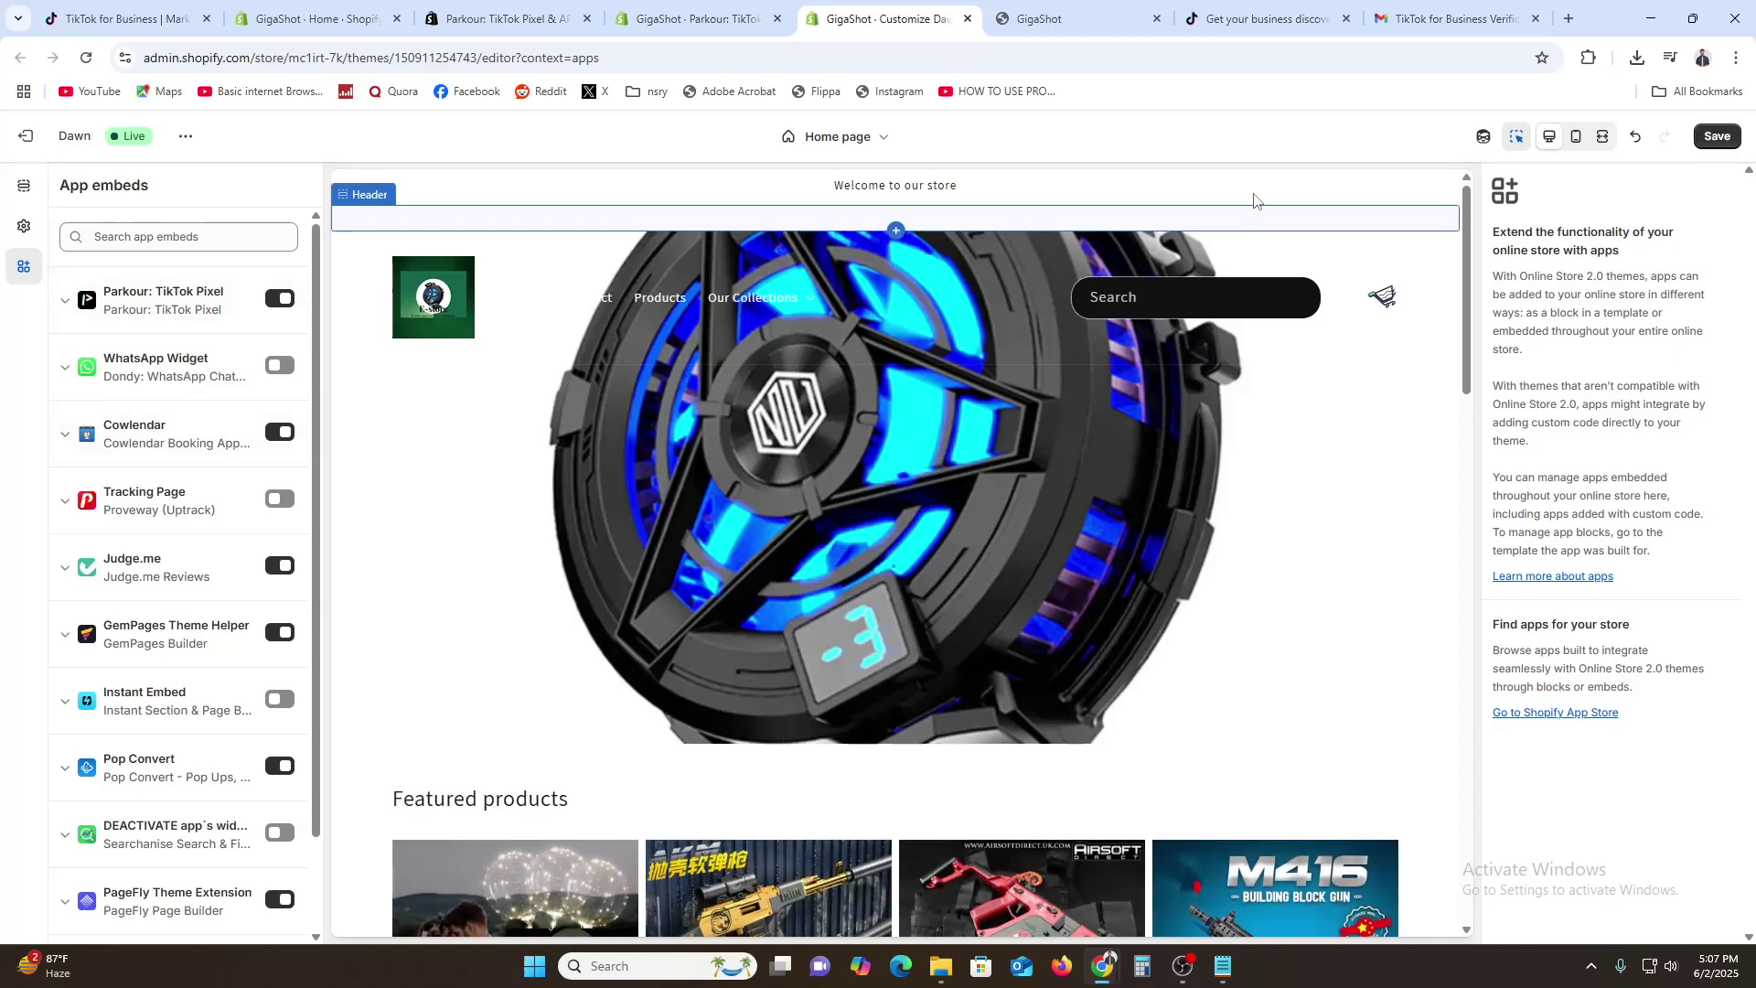
pyautogui.click(1723, 143)
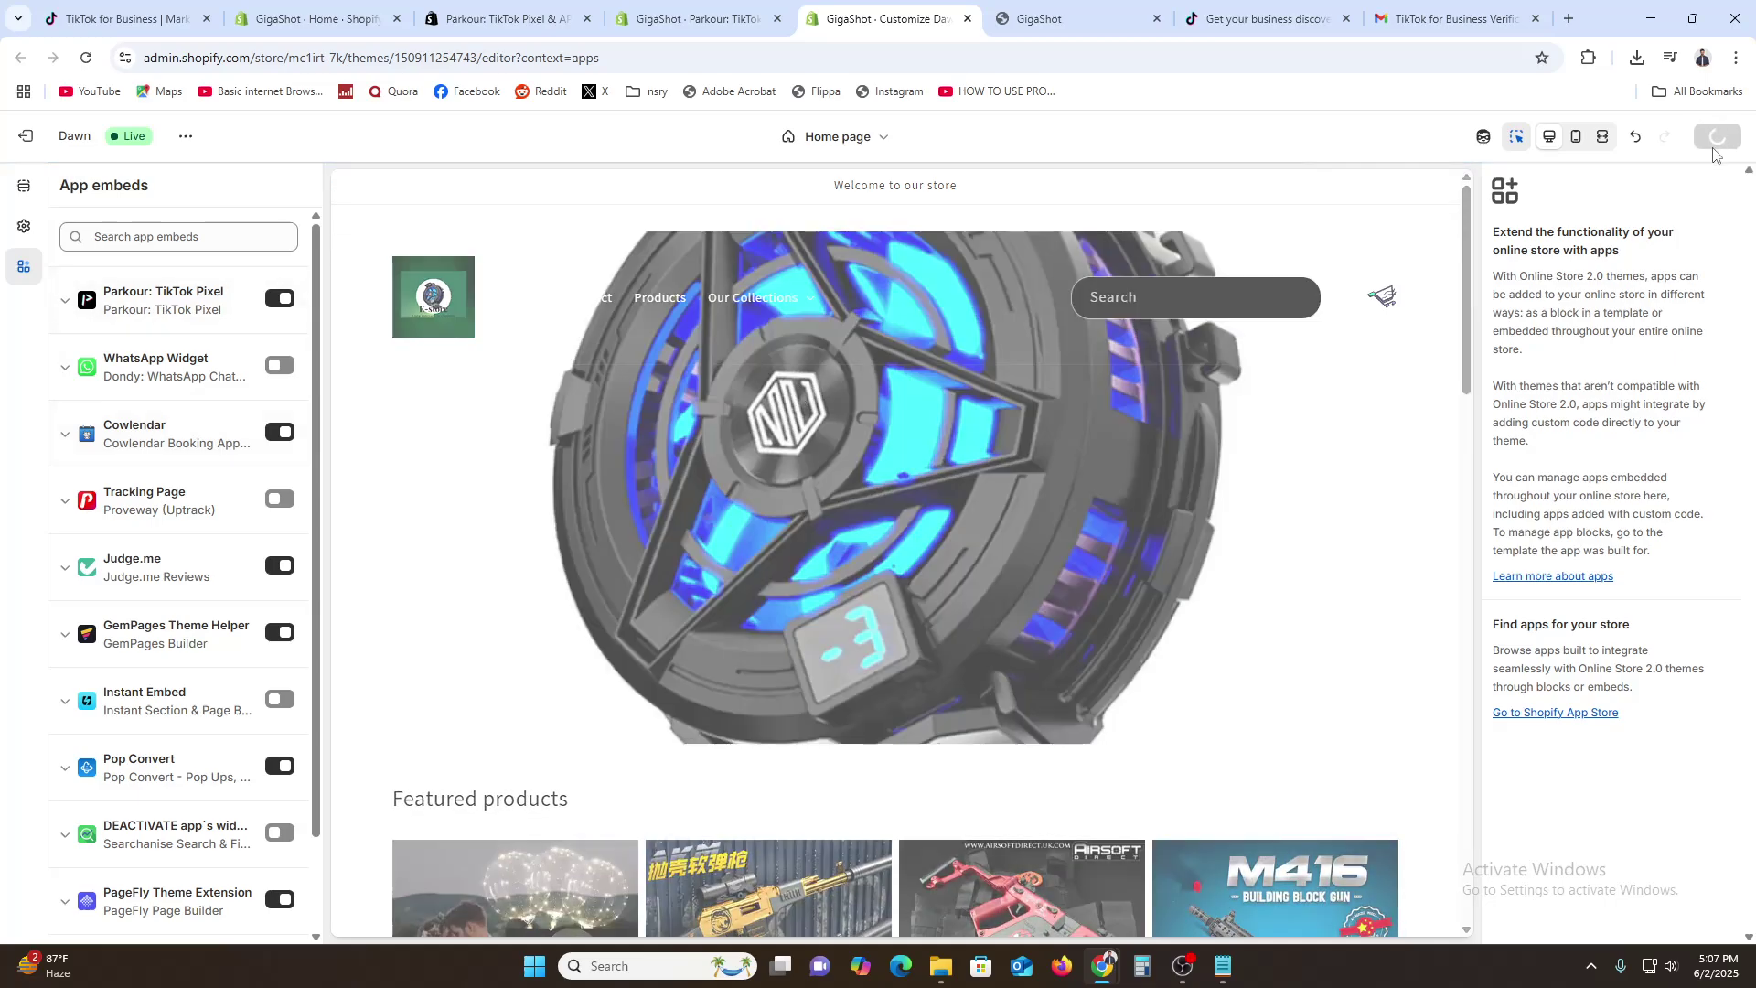
pyautogui.click(695, 18)
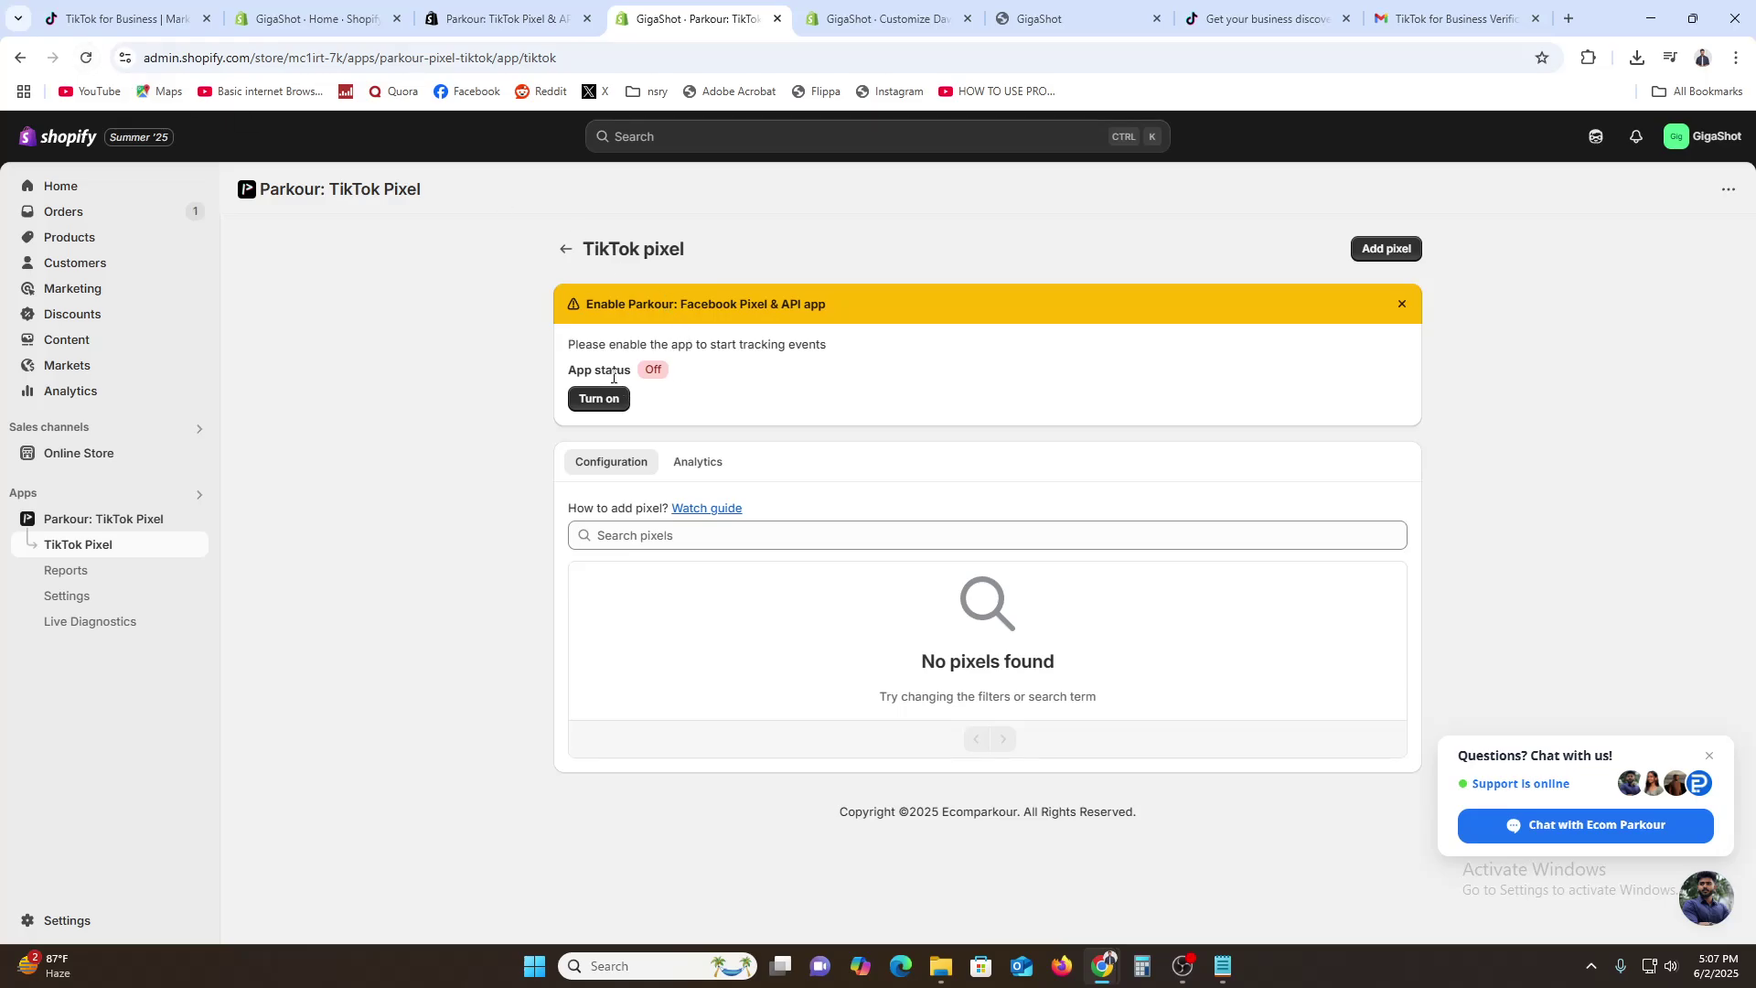
pyautogui.click(592, 399)
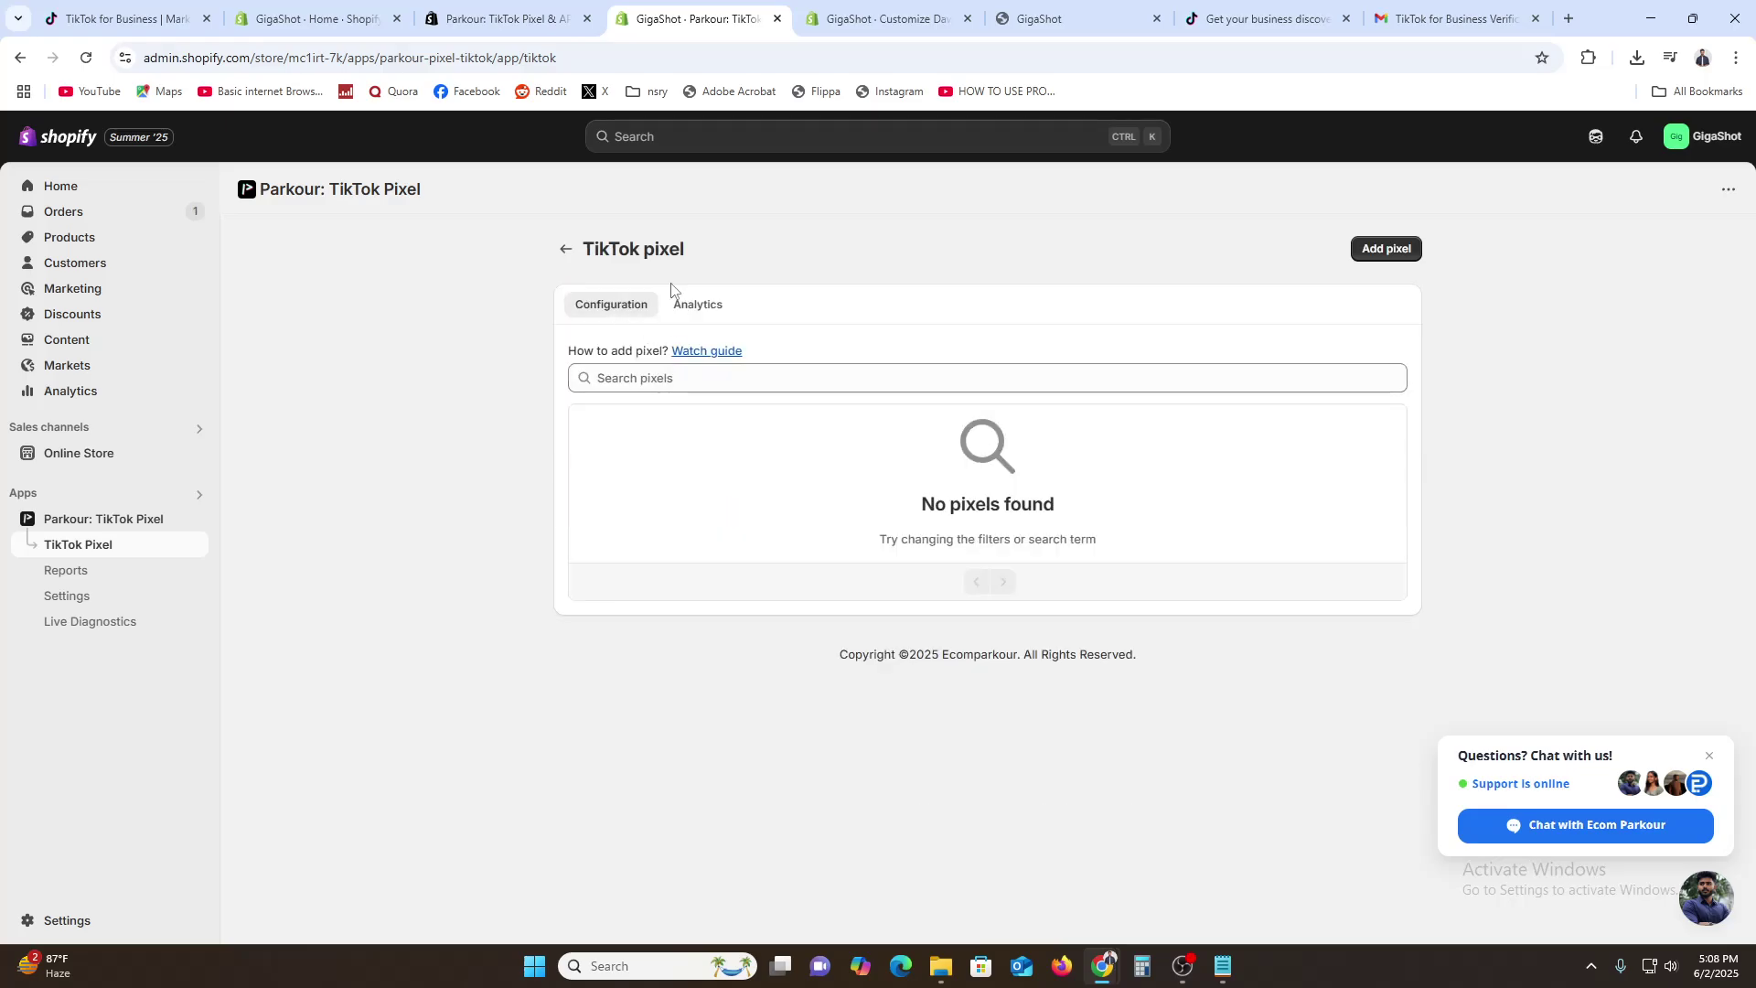
# Check the pixel app's Live Diagnostics page and its pixel selection, open the online store from it, and return to the app.
pyautogui.click(100, 626)
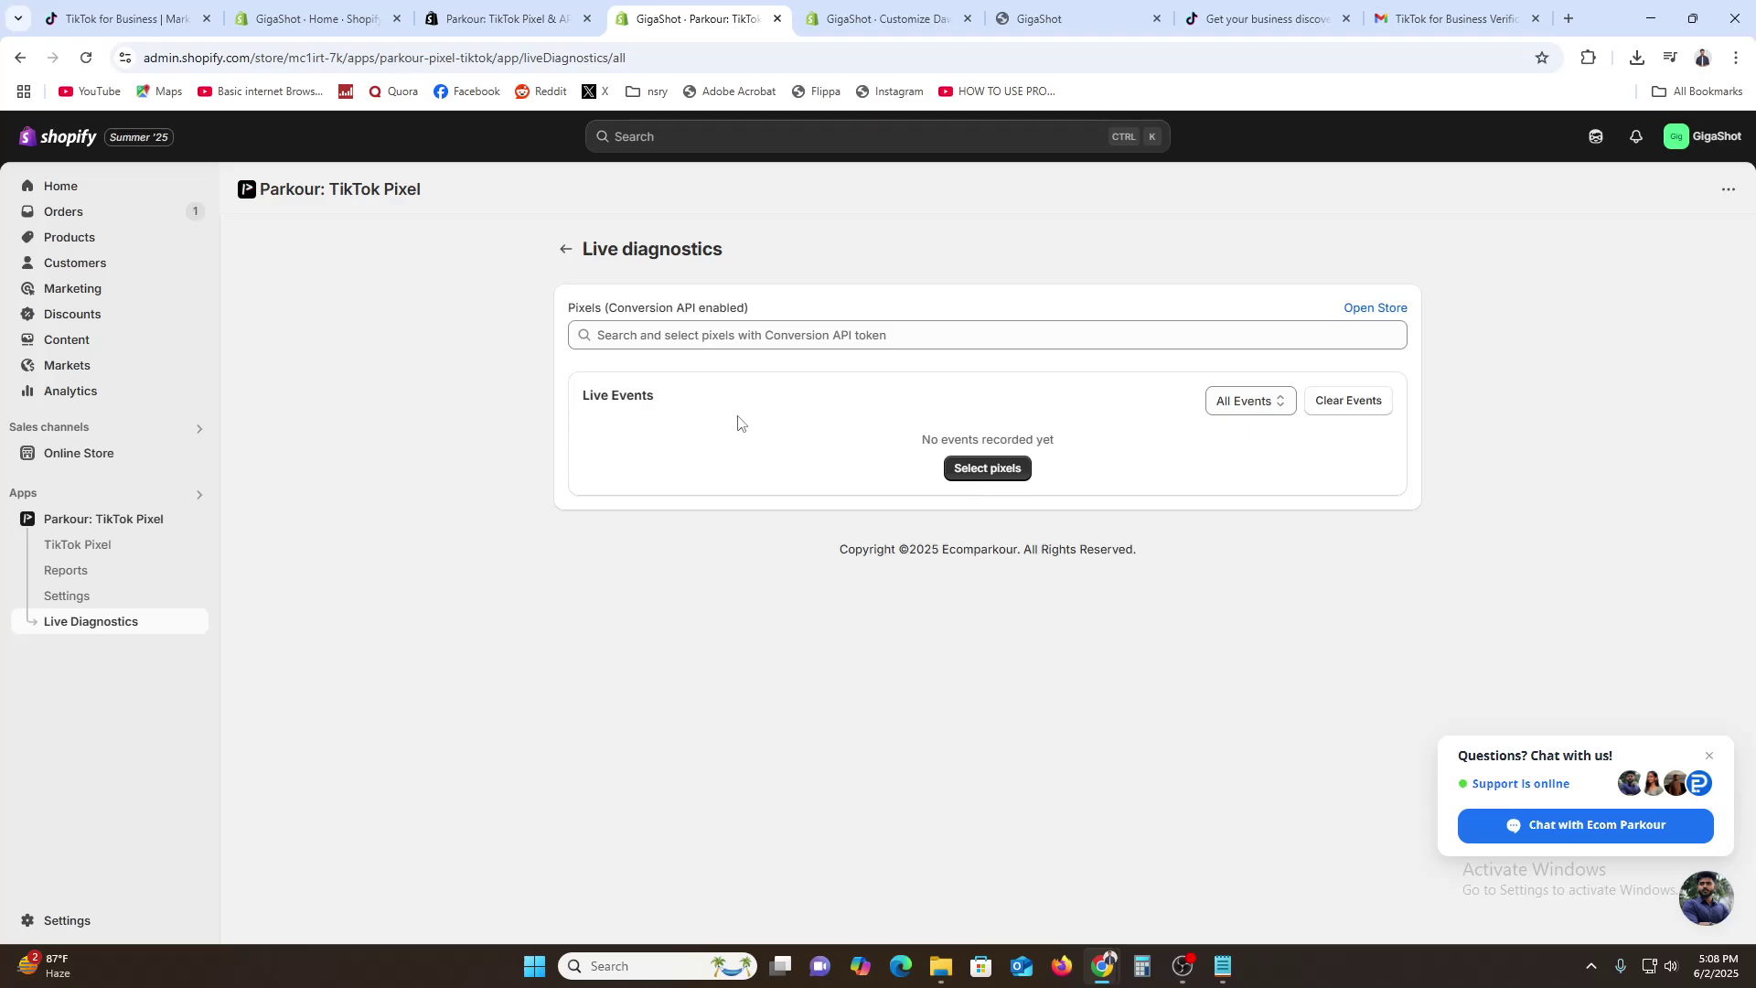
pyautogui.click(960, 470)
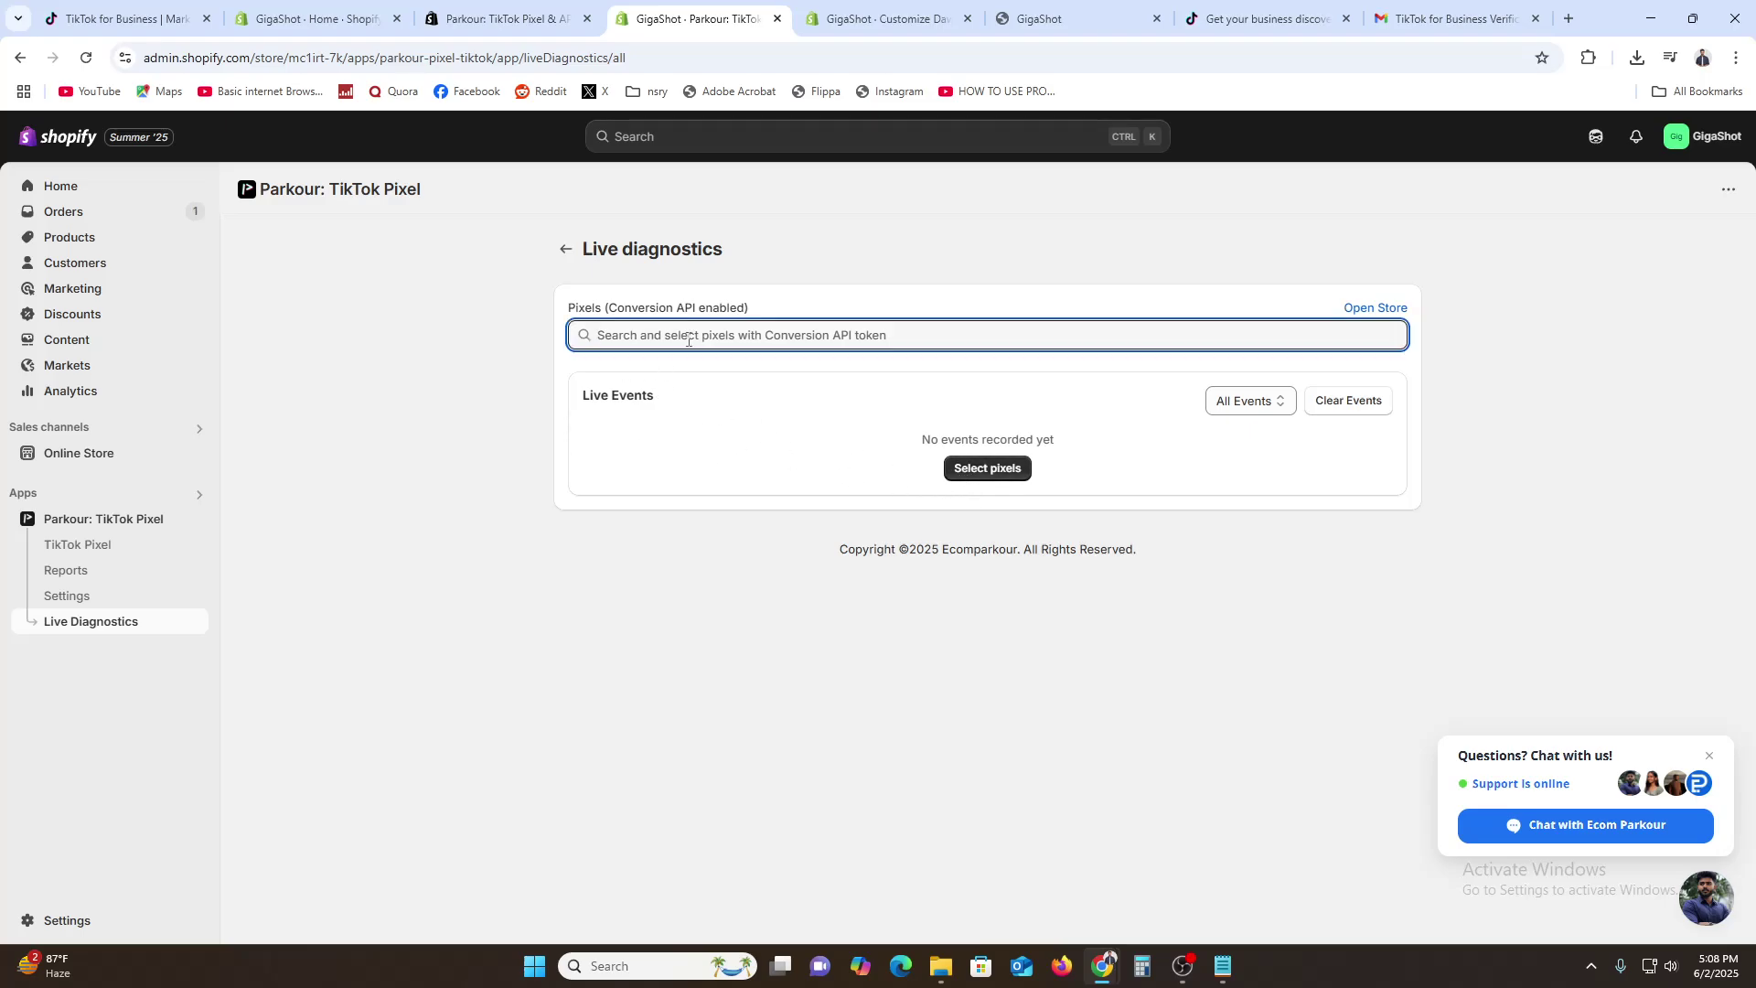
pyautogui.click(1380, 308)
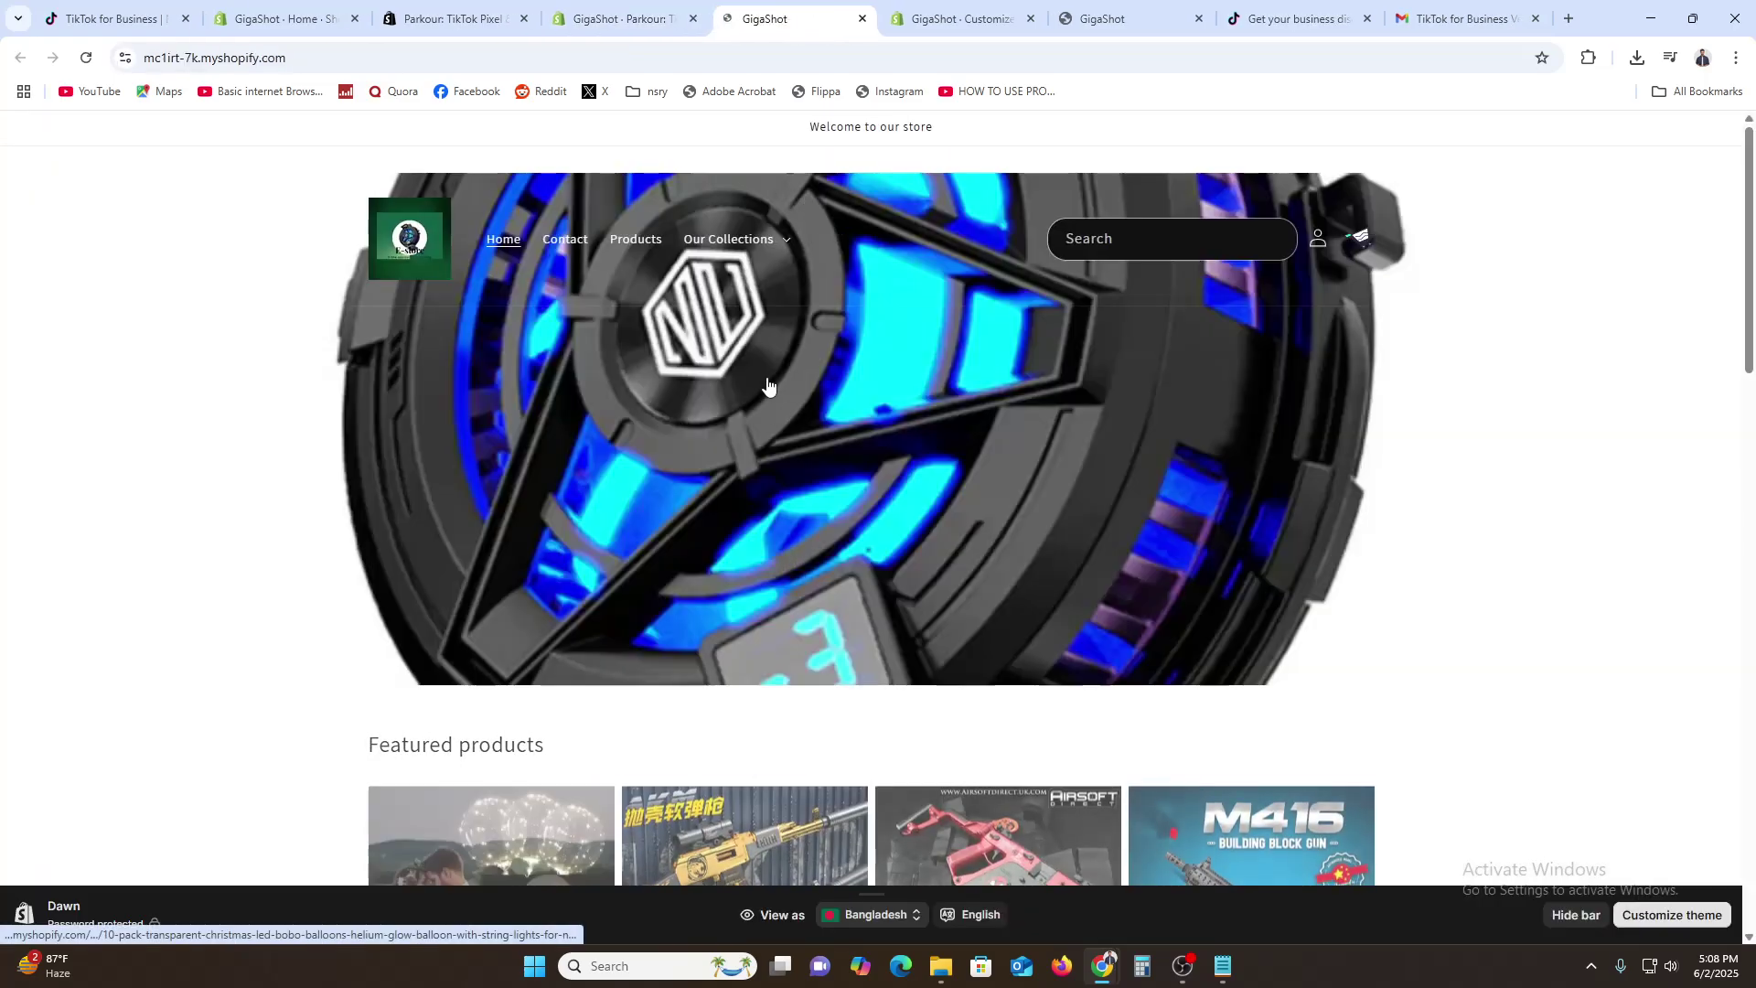
pyautogui.click(605, 16)
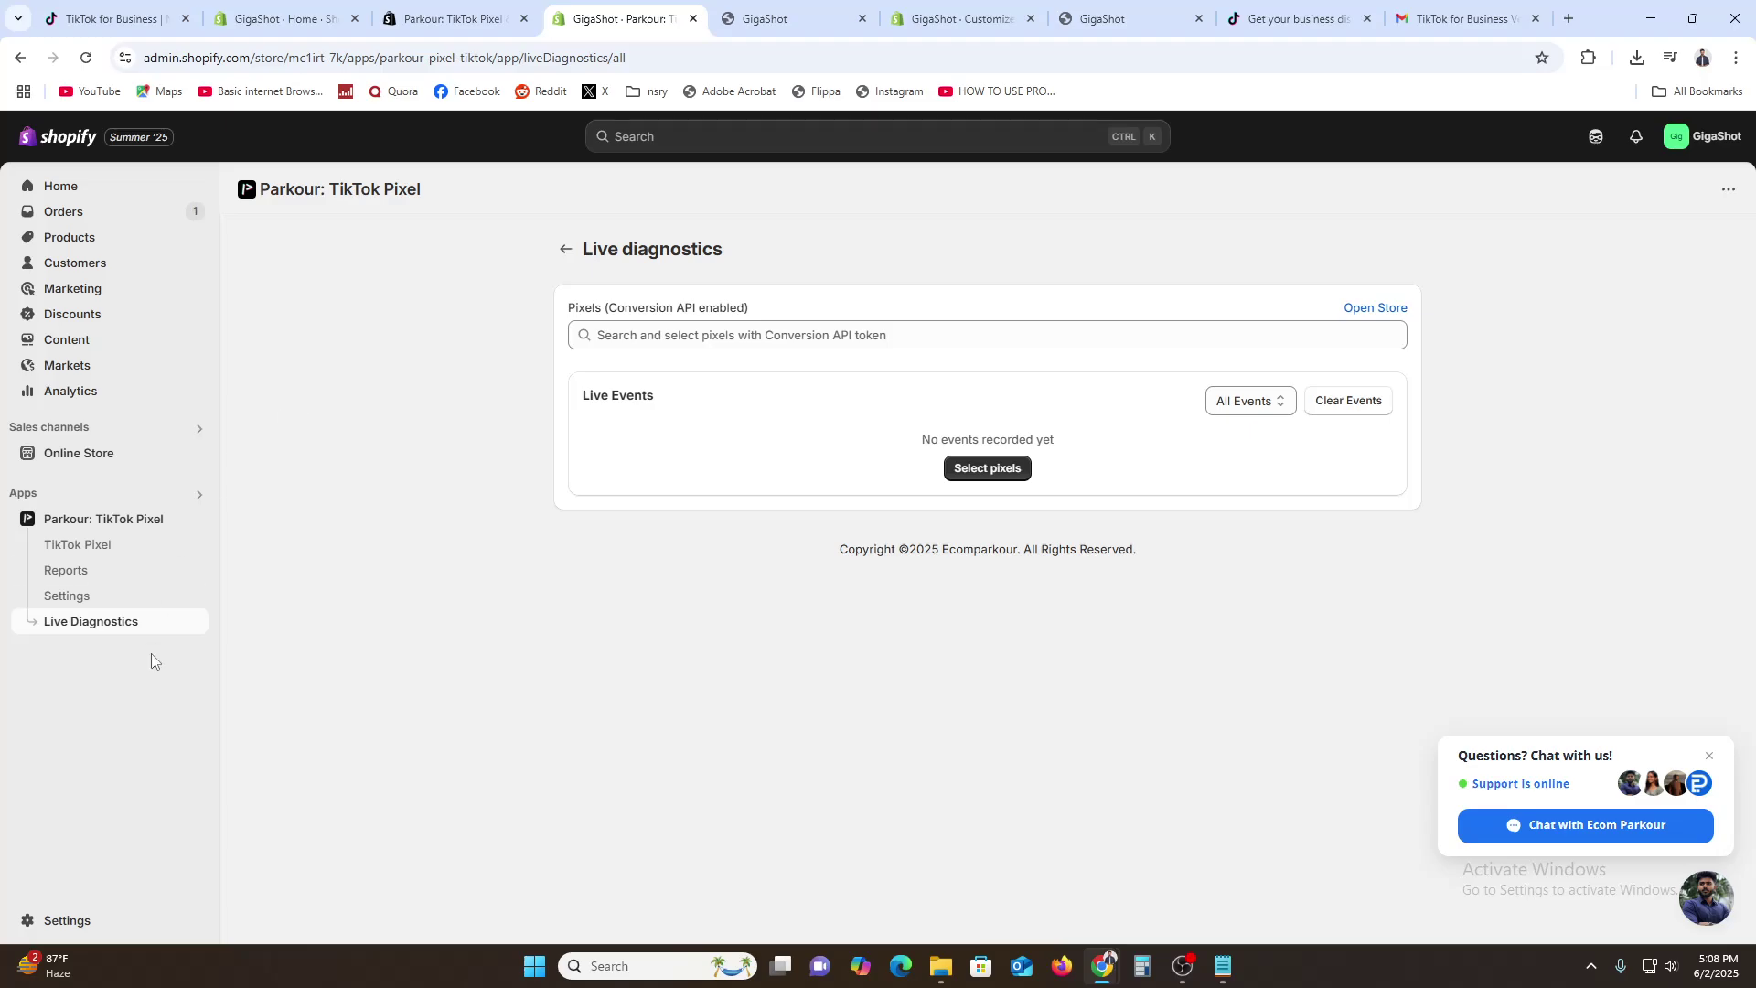
# Start a new TikTok pixel with auto setup and connect the TikTok account, accepting the Anti-Discrimination Ad Policy.
pyautogui.click(154, 555)
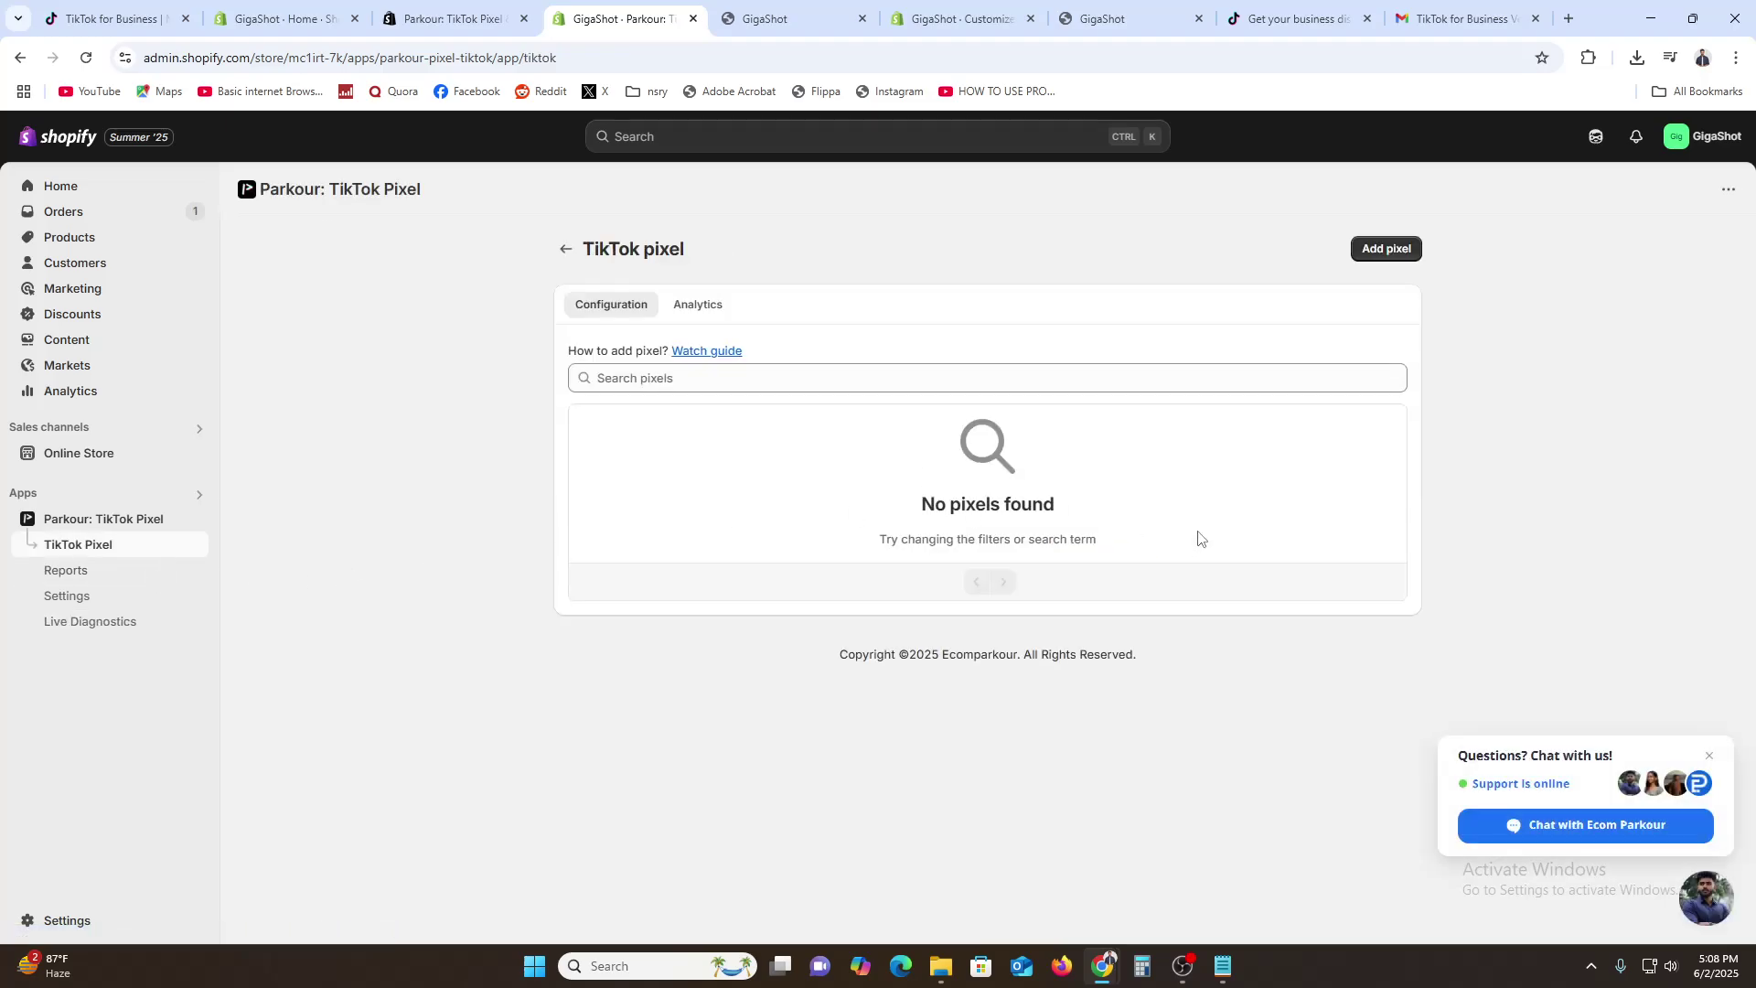
pyautogui.click(1384, 248)
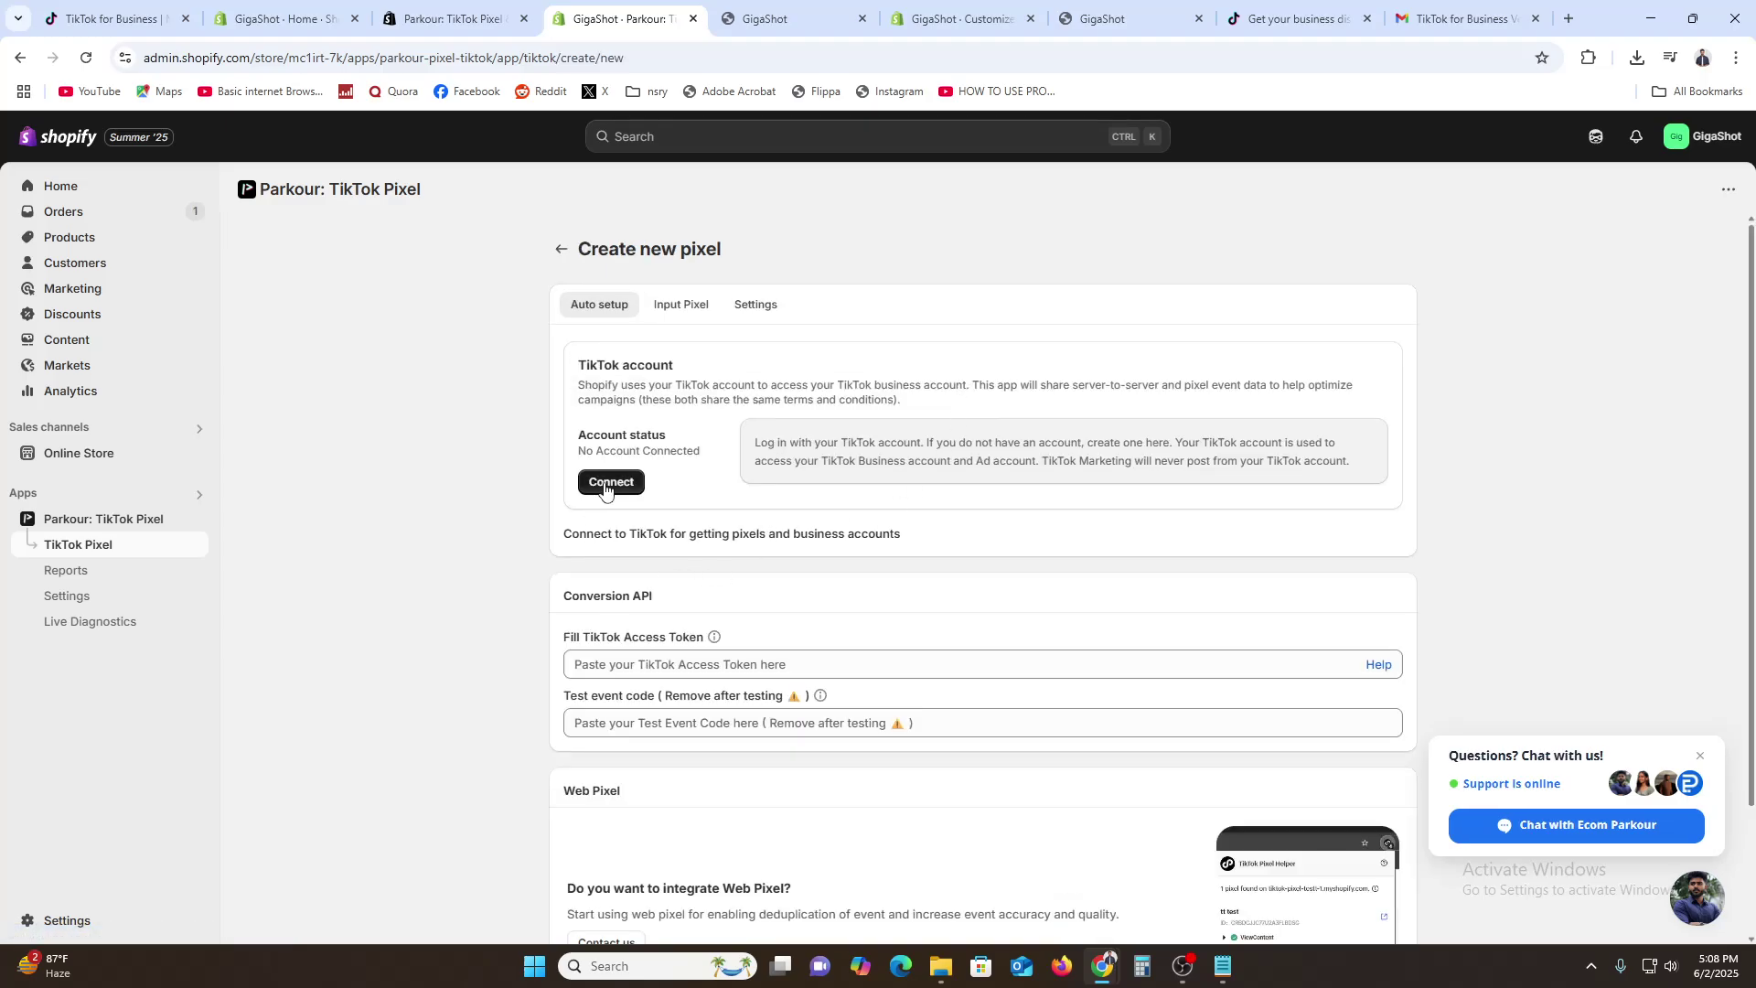
pyautogui.click(604, 485)
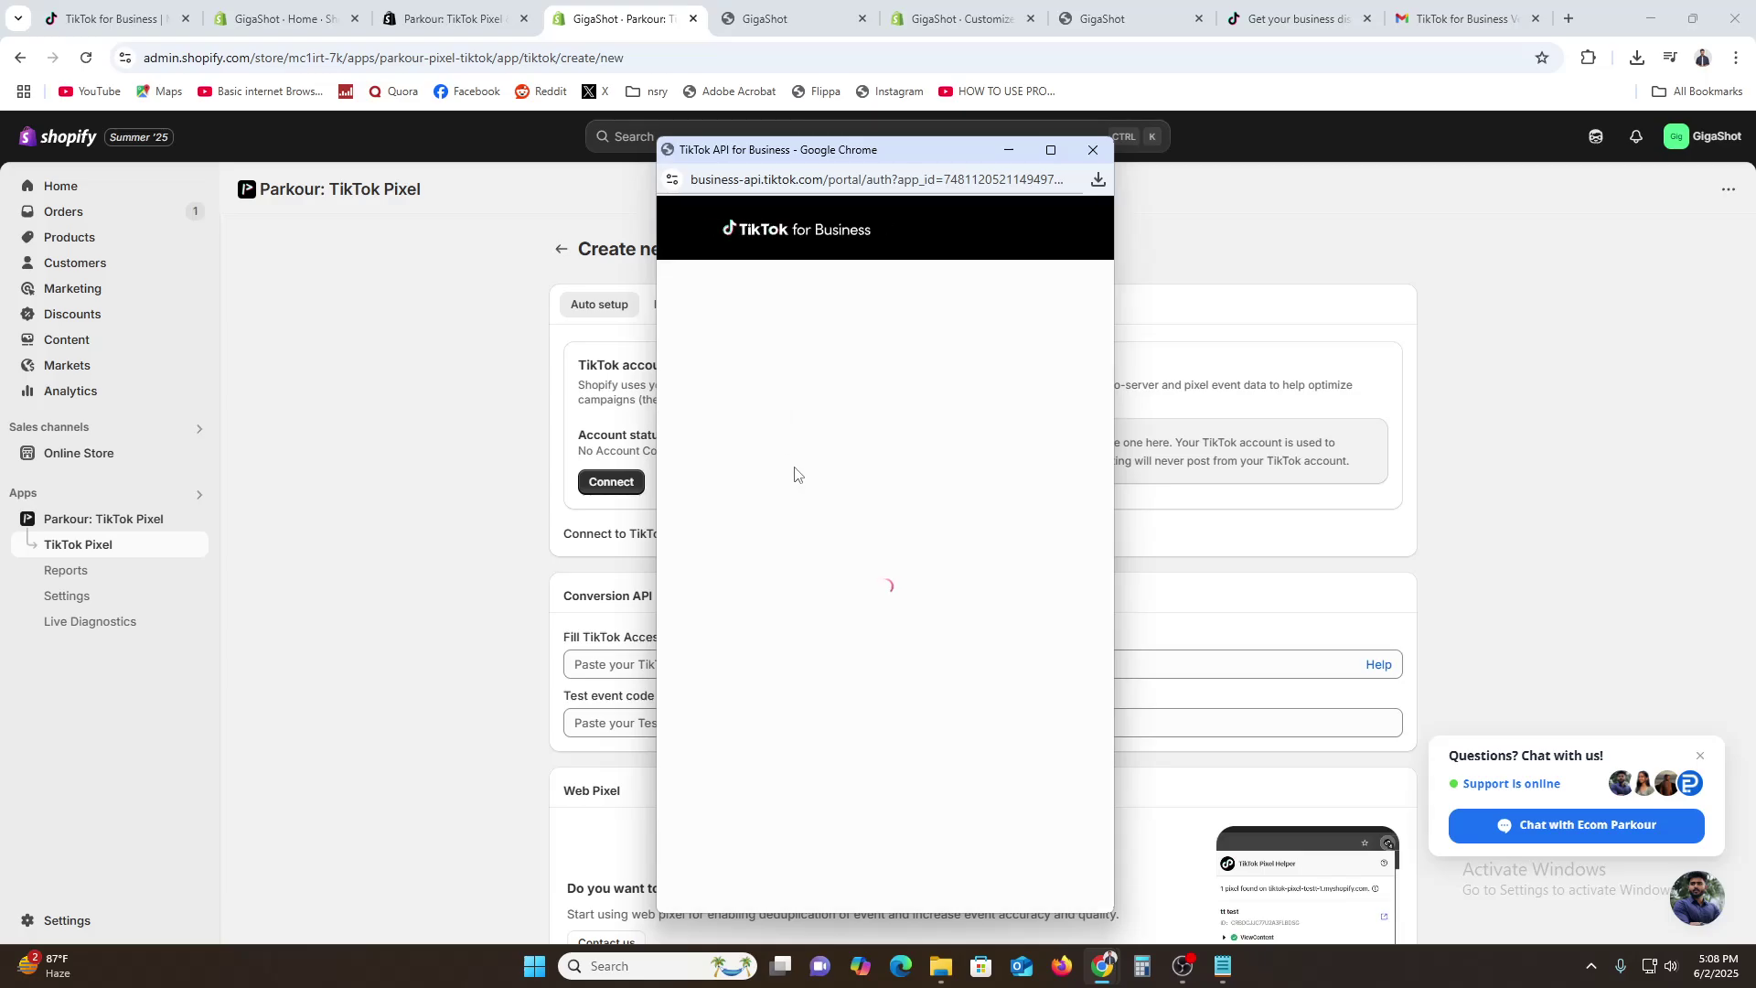
pyautogui.click(1013, 839)
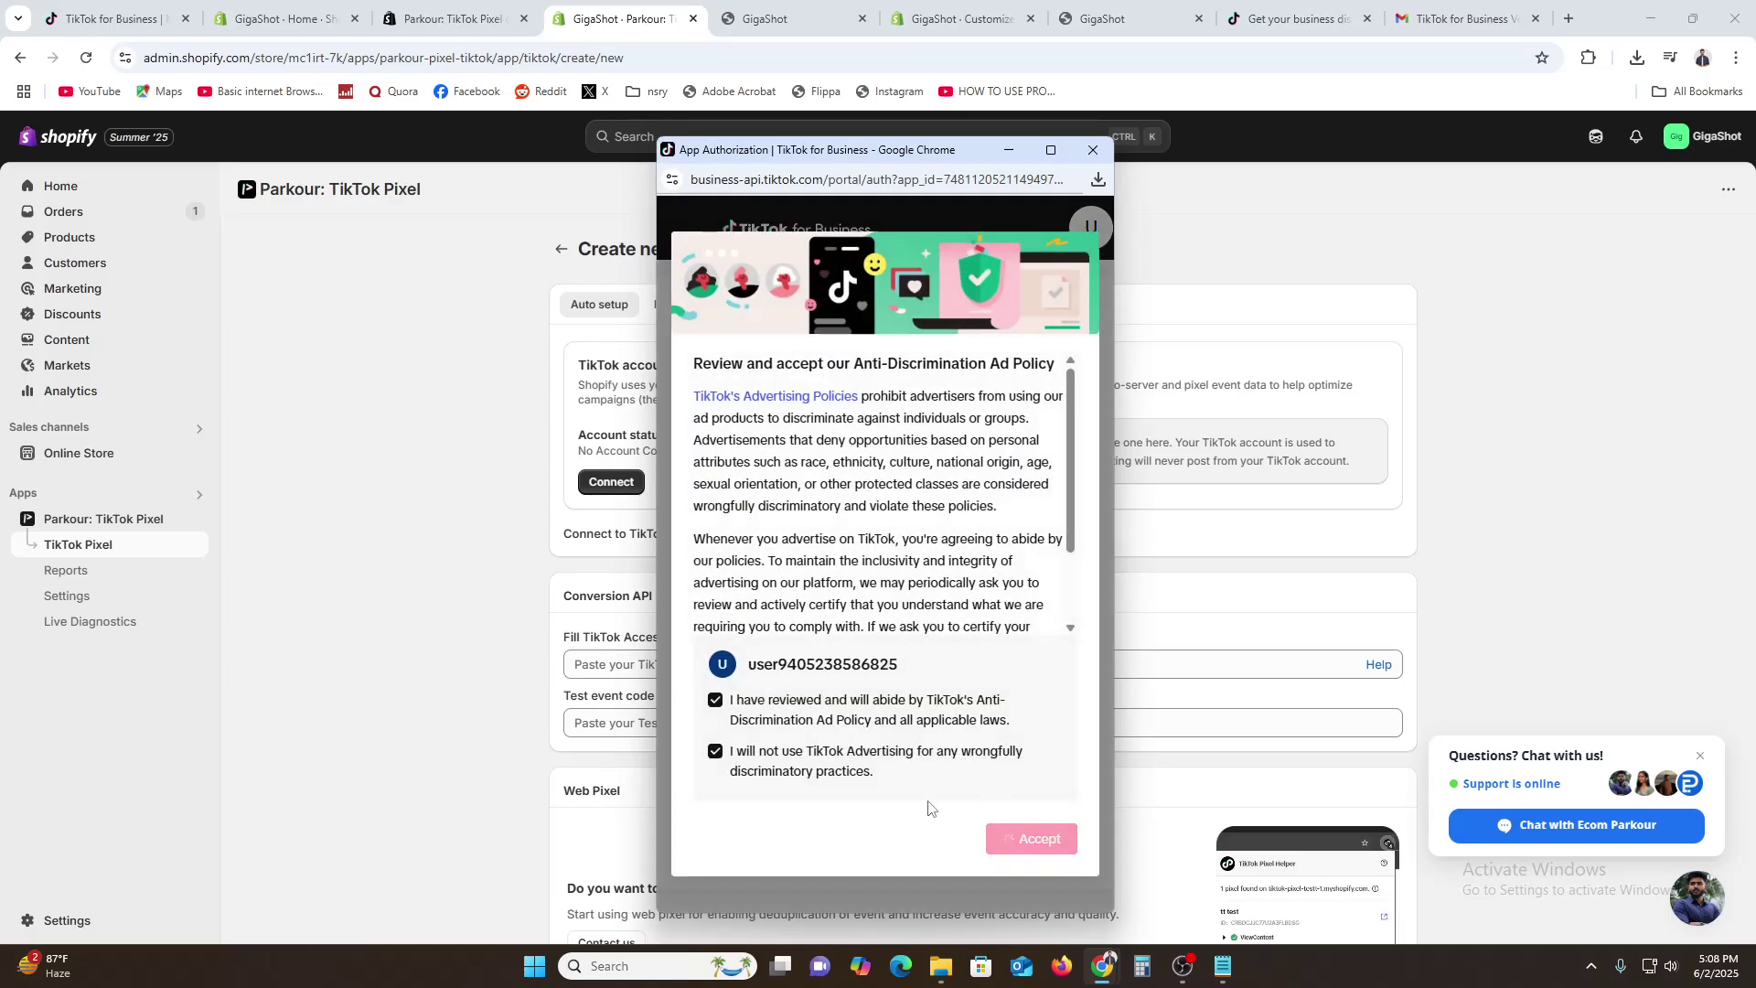
pyautogui.click(1052, 842)
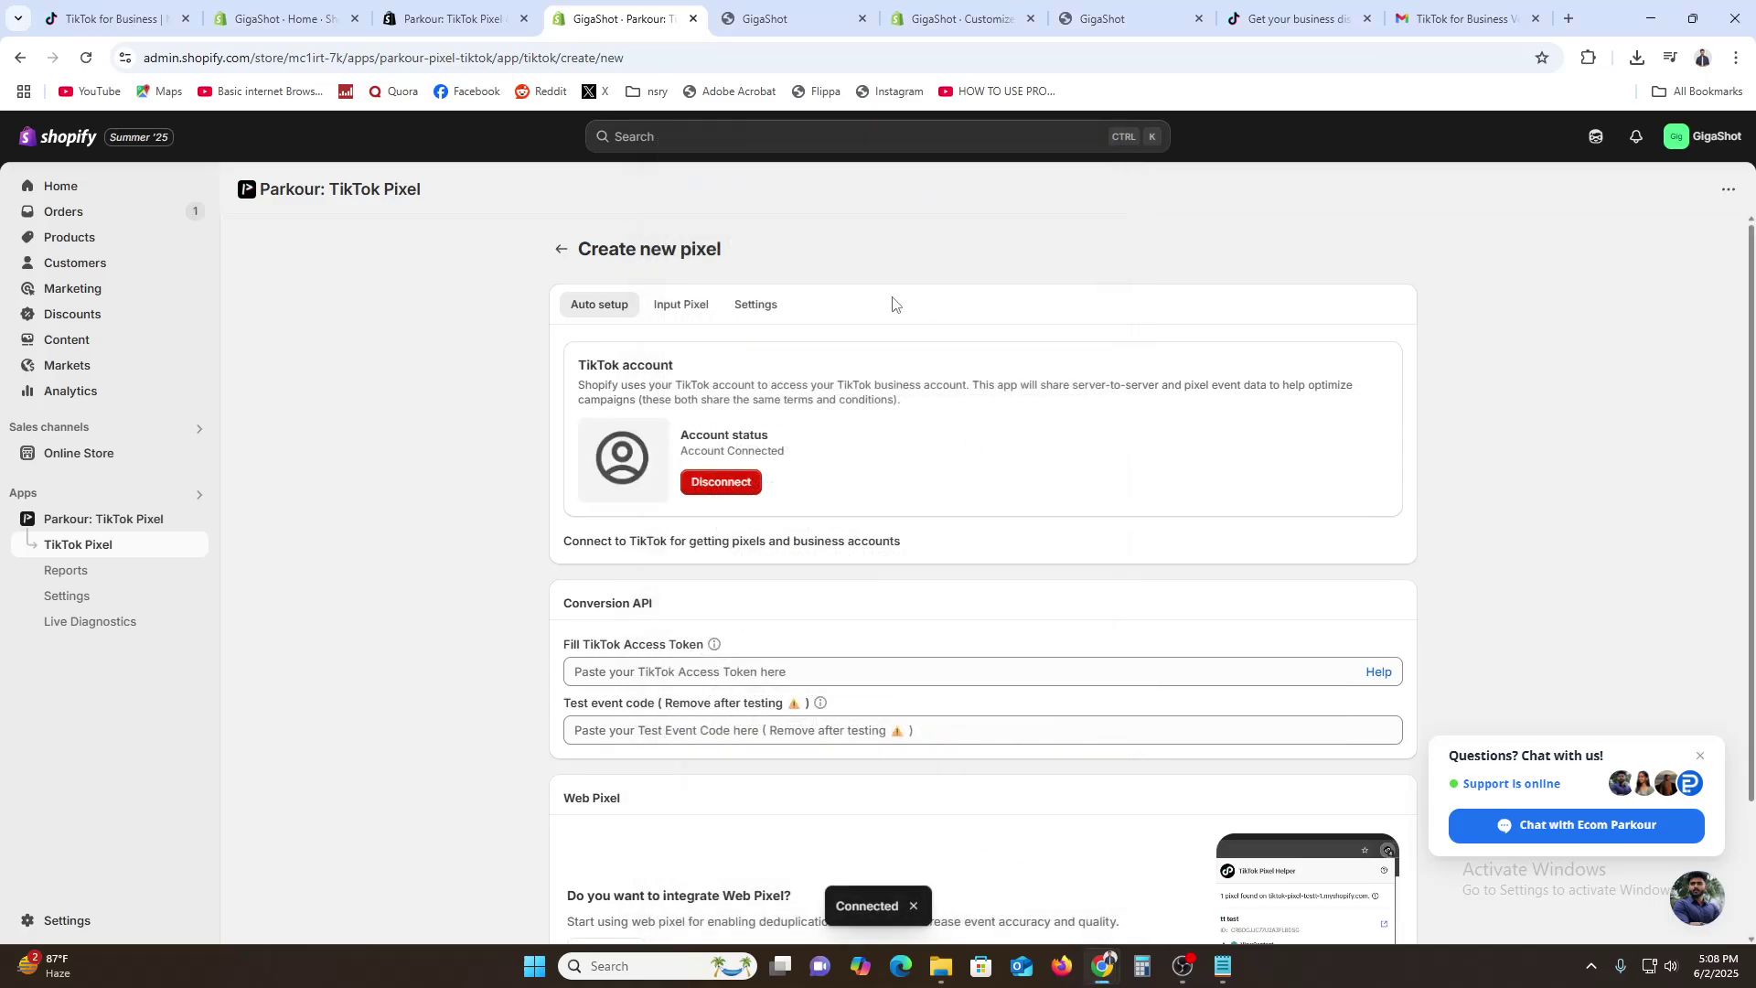
# Examine the new pixel's Conversion API section and its TikTok access token field.
pyautogui.scroll(-3, 805, 622)
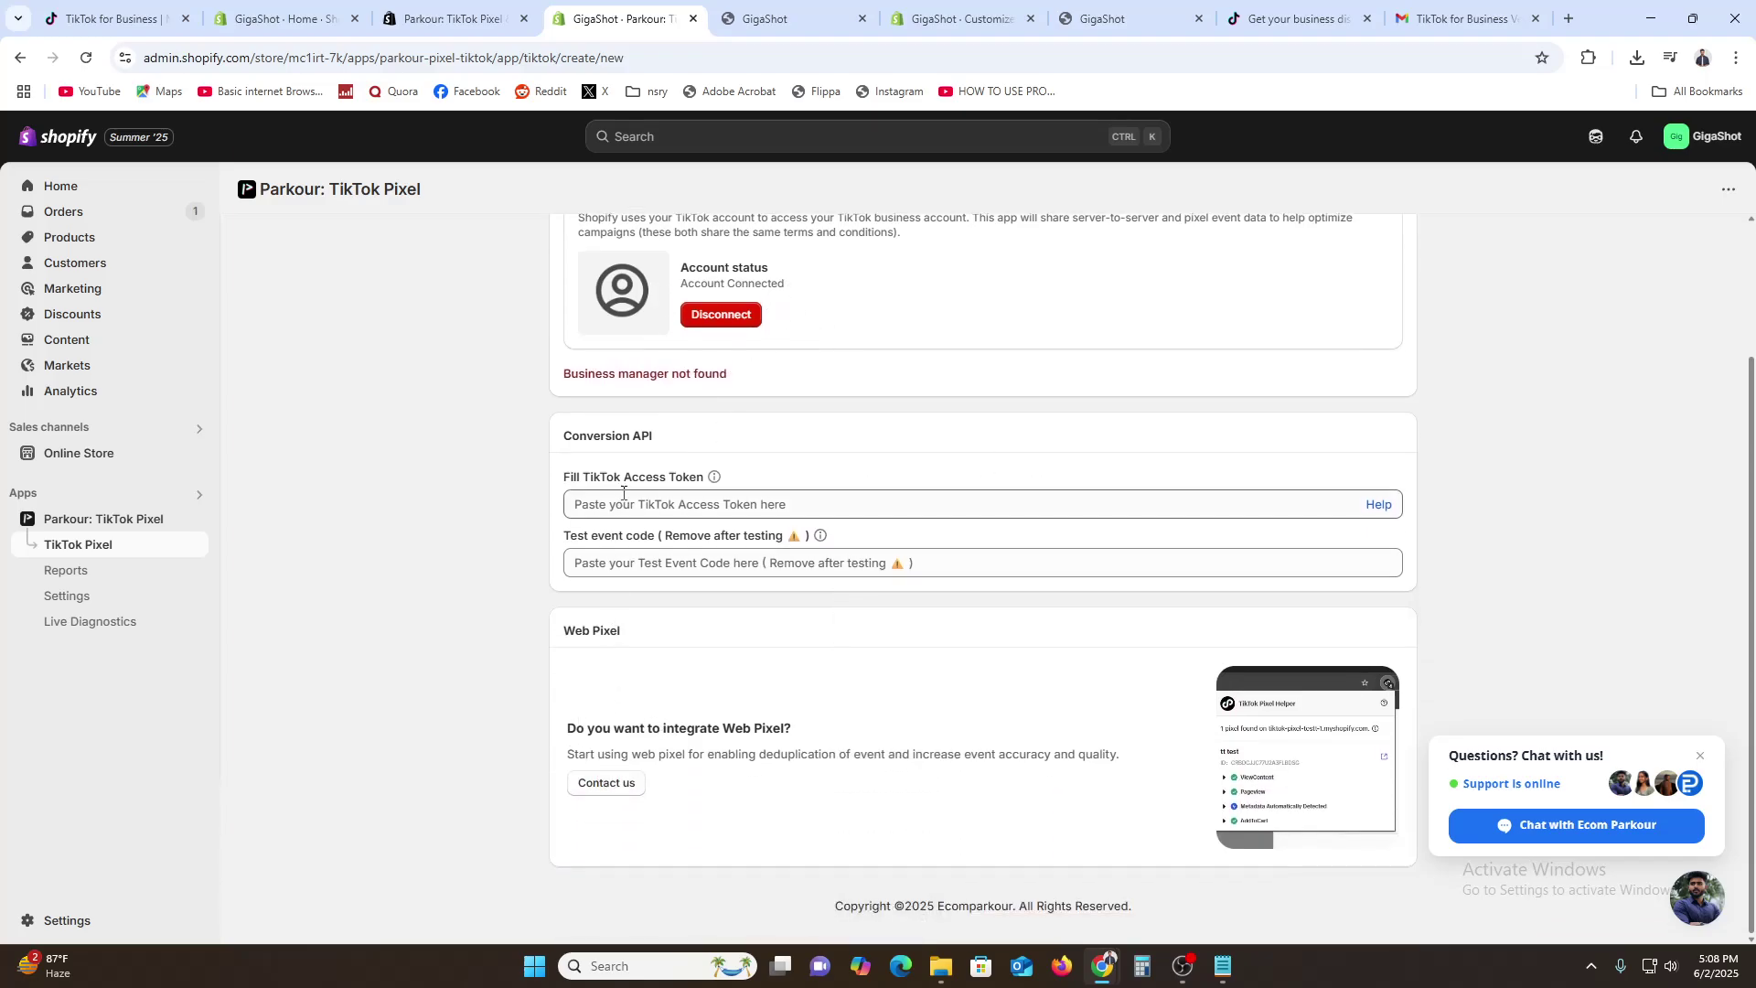
pyautogui.moveTo(590, 479); pyautogui.dragTo(676, 485)
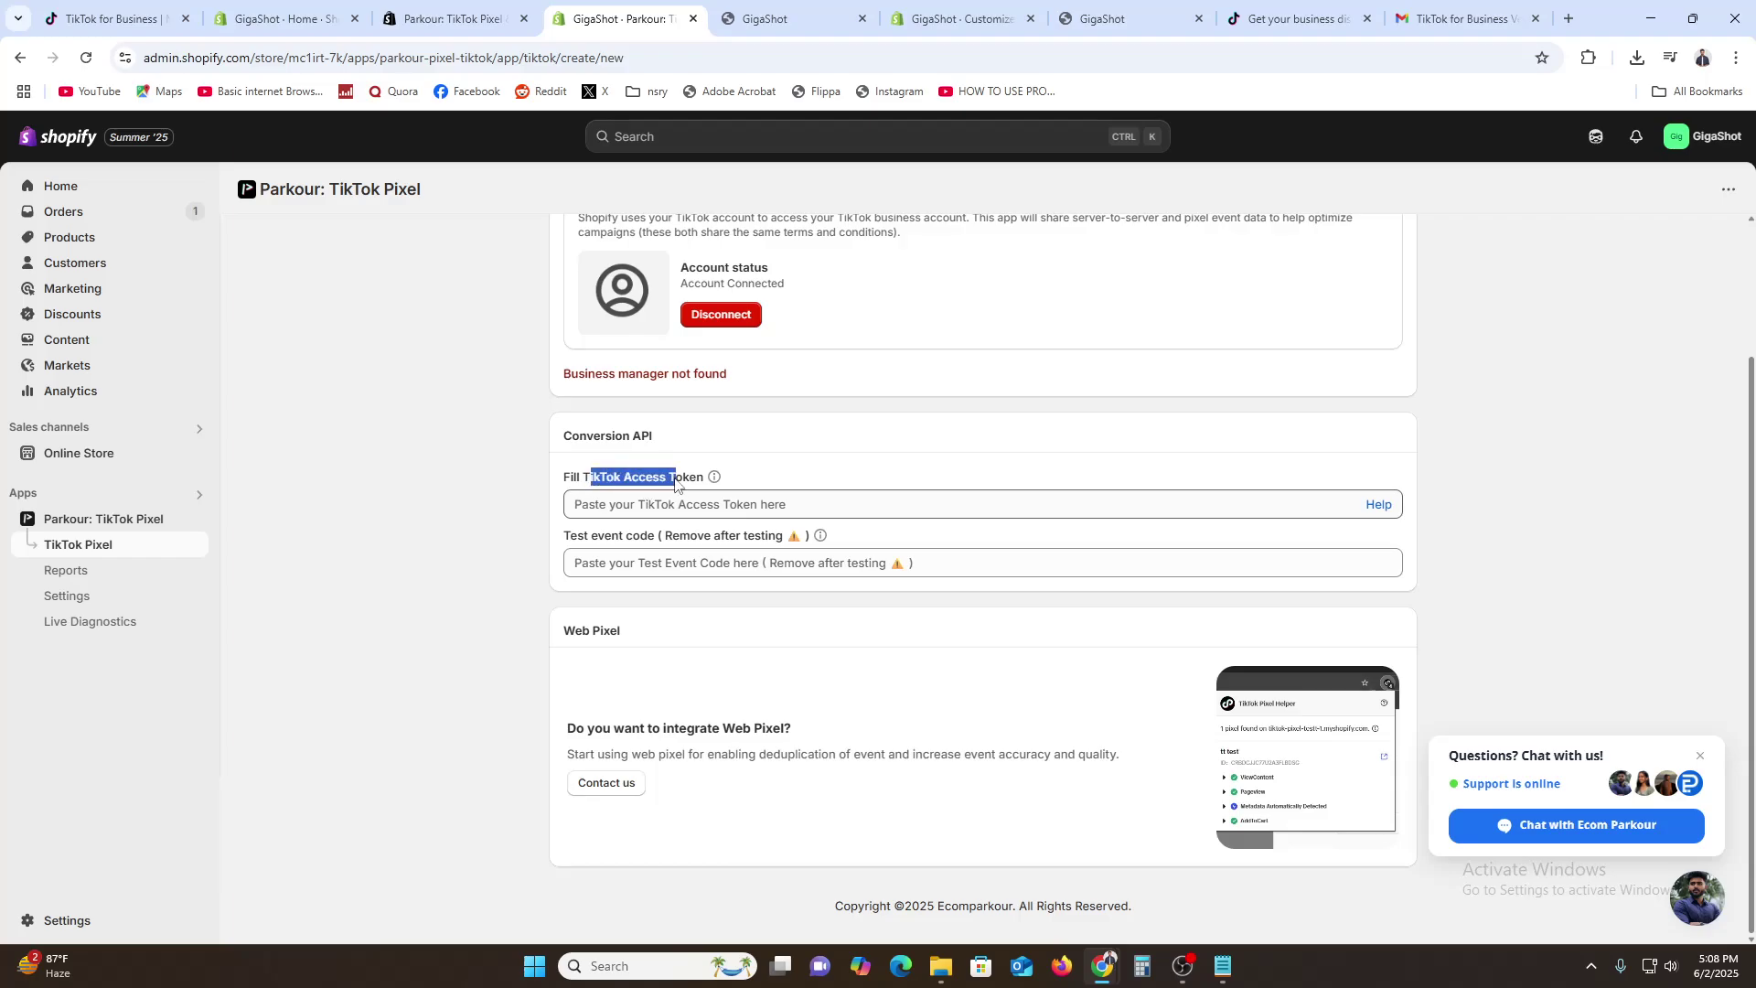
pyautogui.click(677, 504)
# Switch to the TikTok for Business site and open its How it works guide to creating a first ad.
pyautogui.click(110, 18)
pyautogui.click(453, 18)
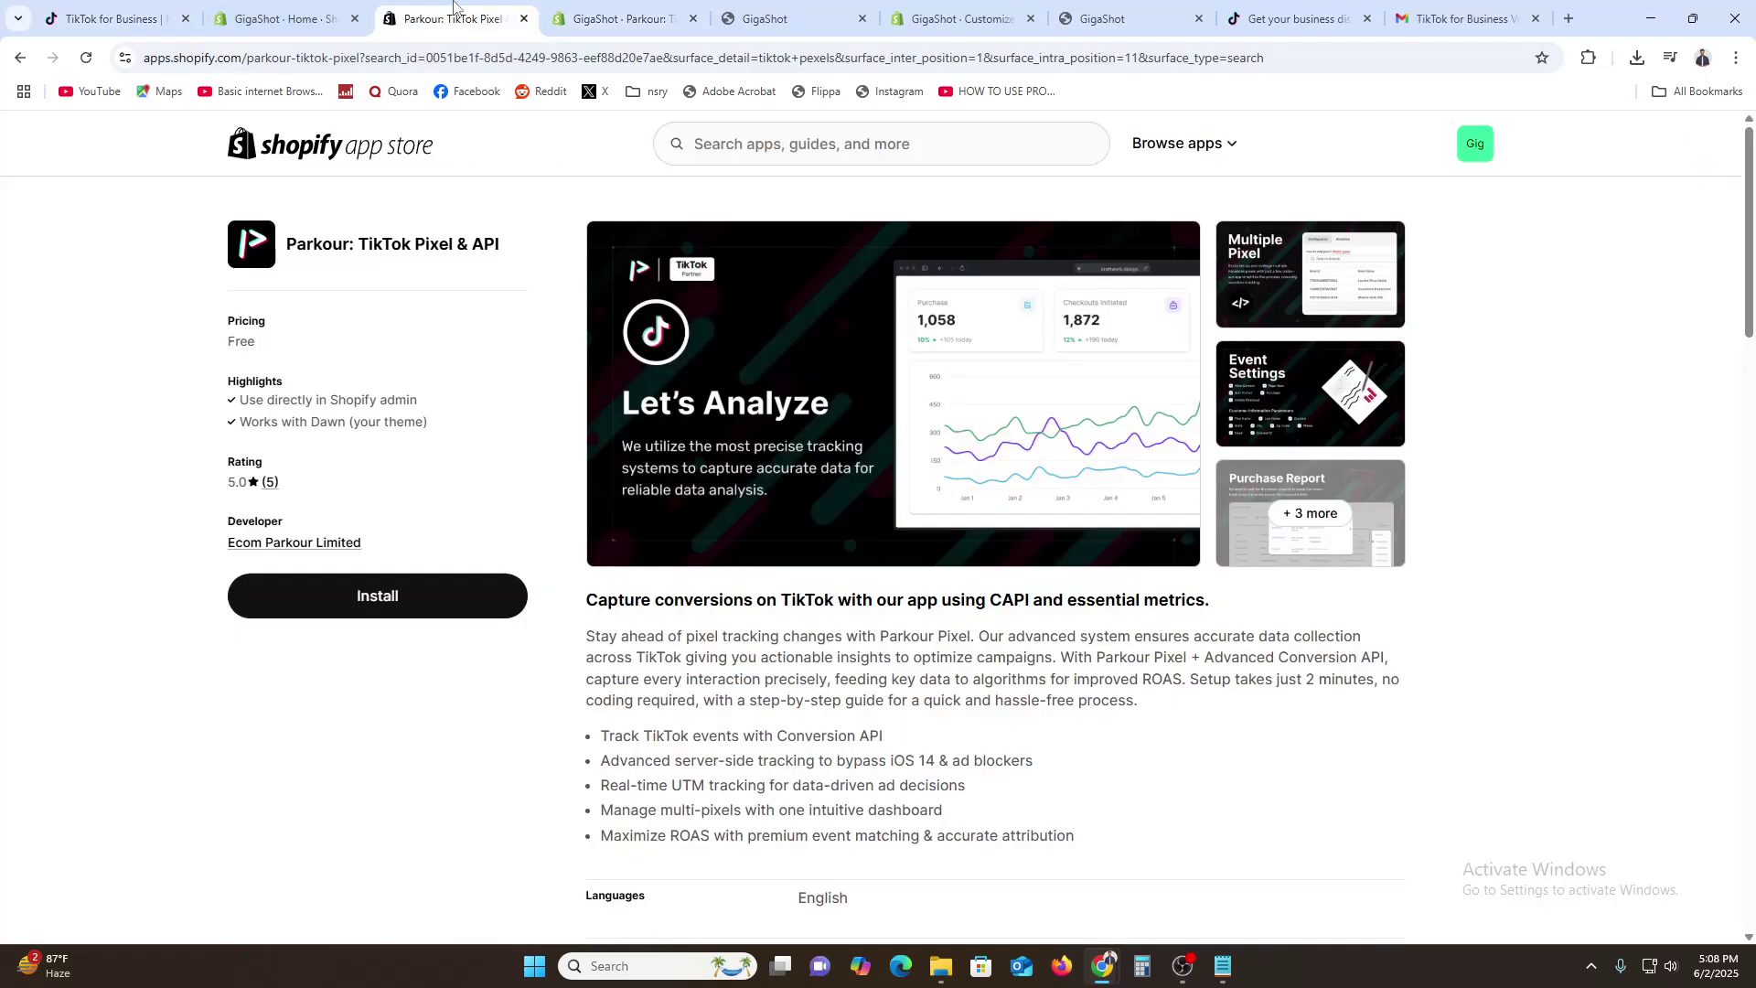
pyautogui.click(110, 18)
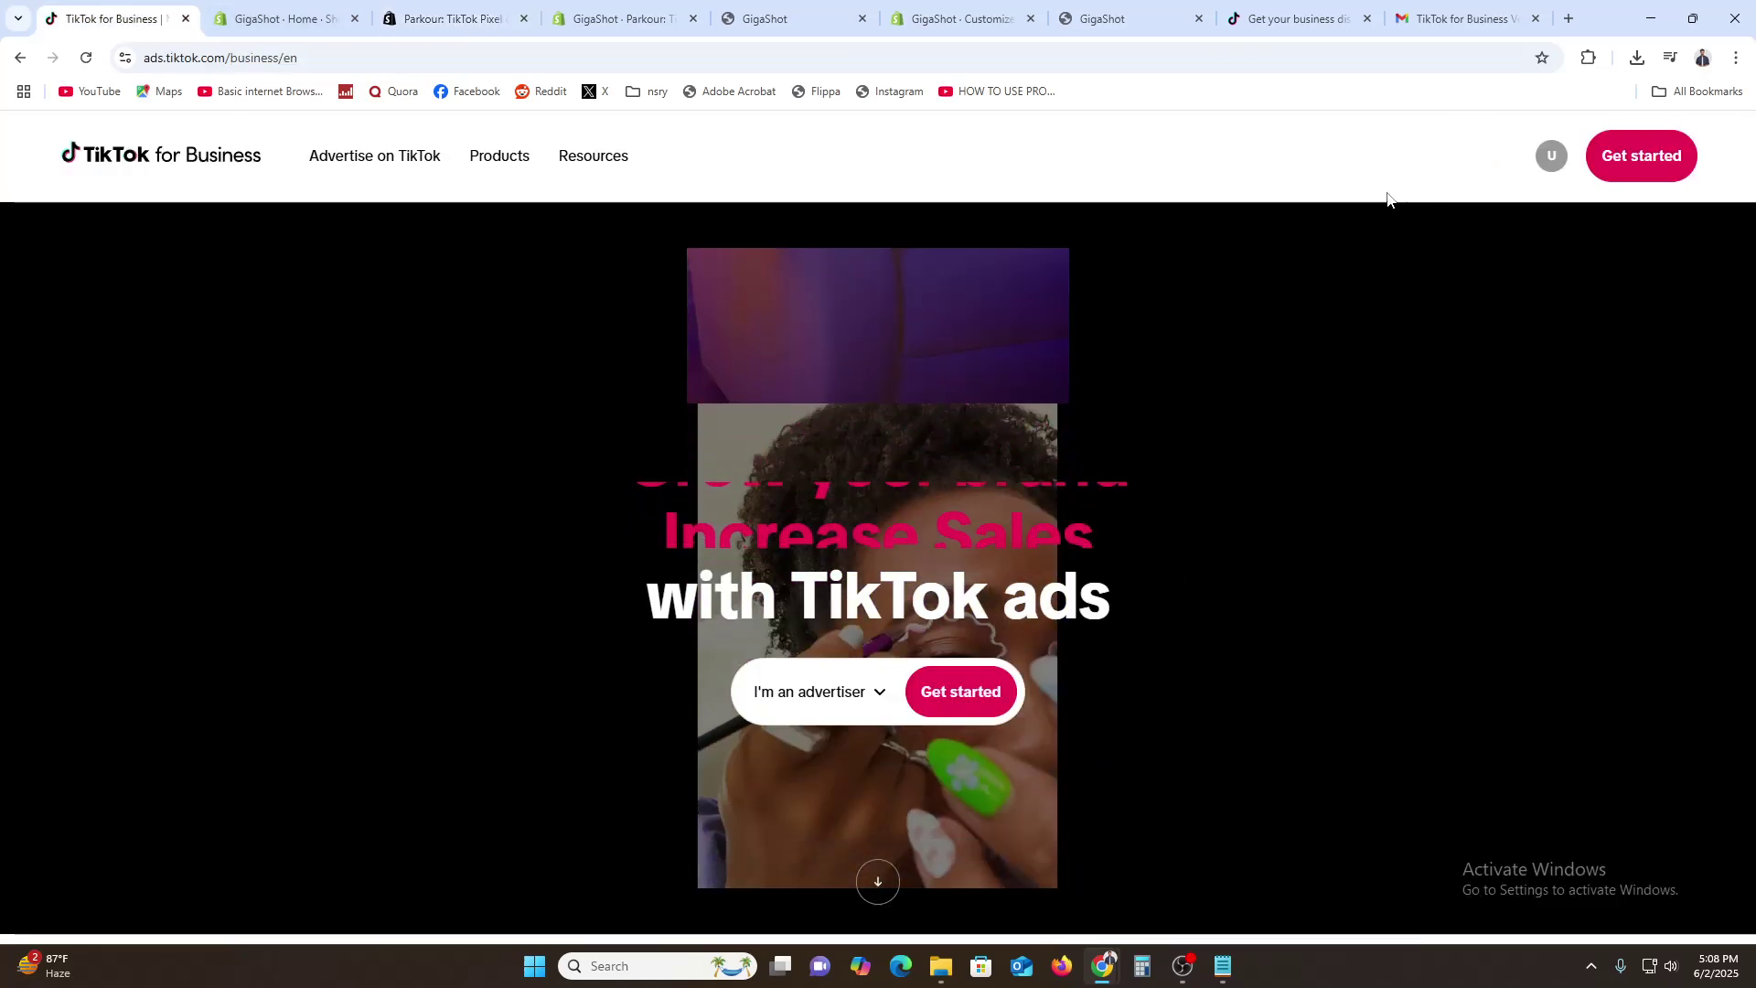
pyautogui.moveTo(375, 157)
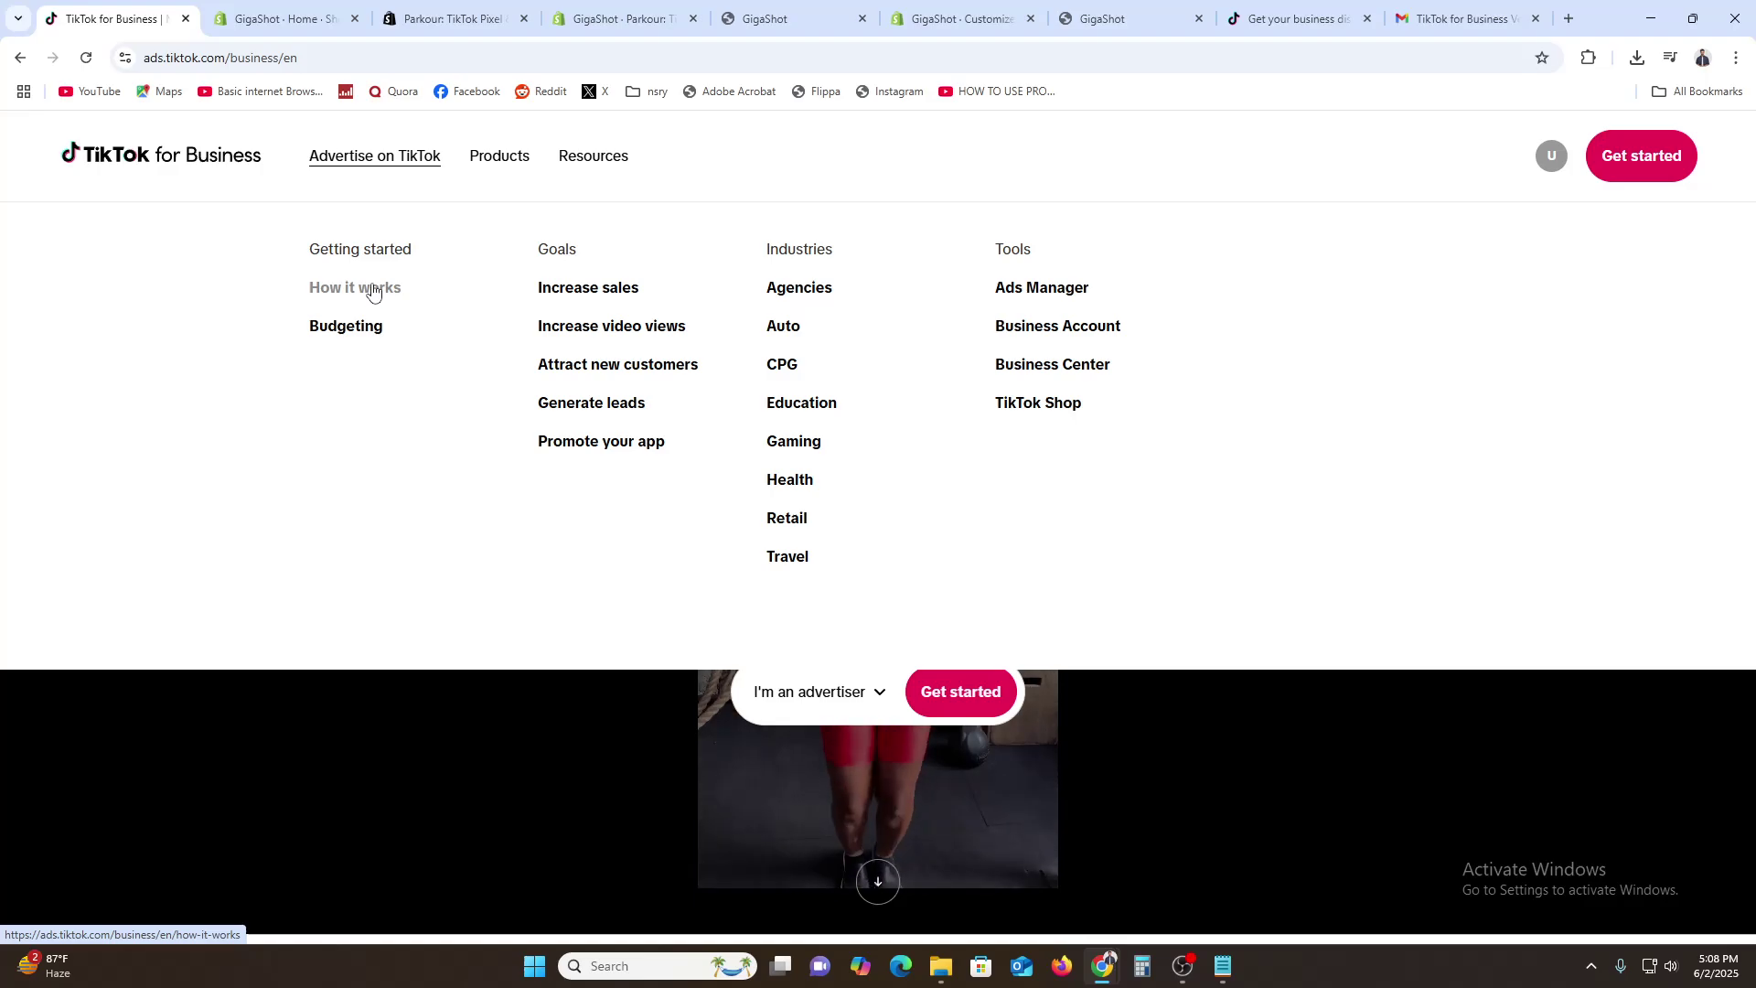
pyautogui.click(372, 289)
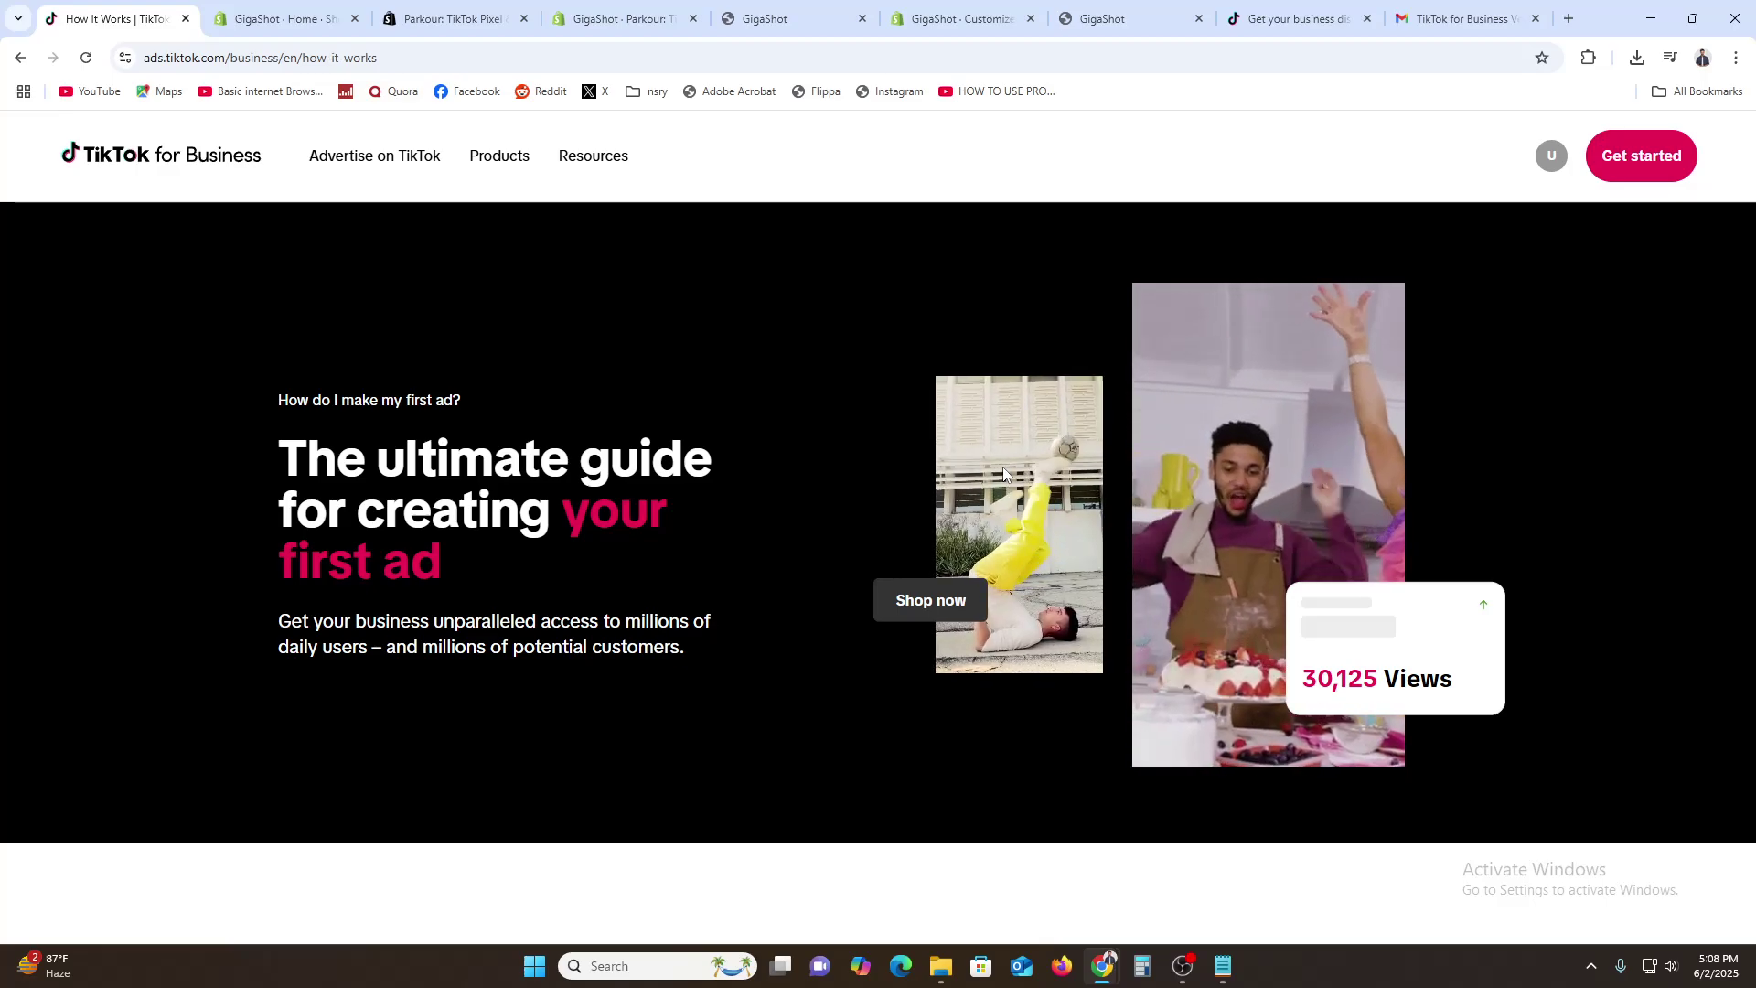
# Read the guide's first three steps and play the target audience video, unmuting it briefly and muting it again.
pyautogui.scroll(-1, 1003, 470)
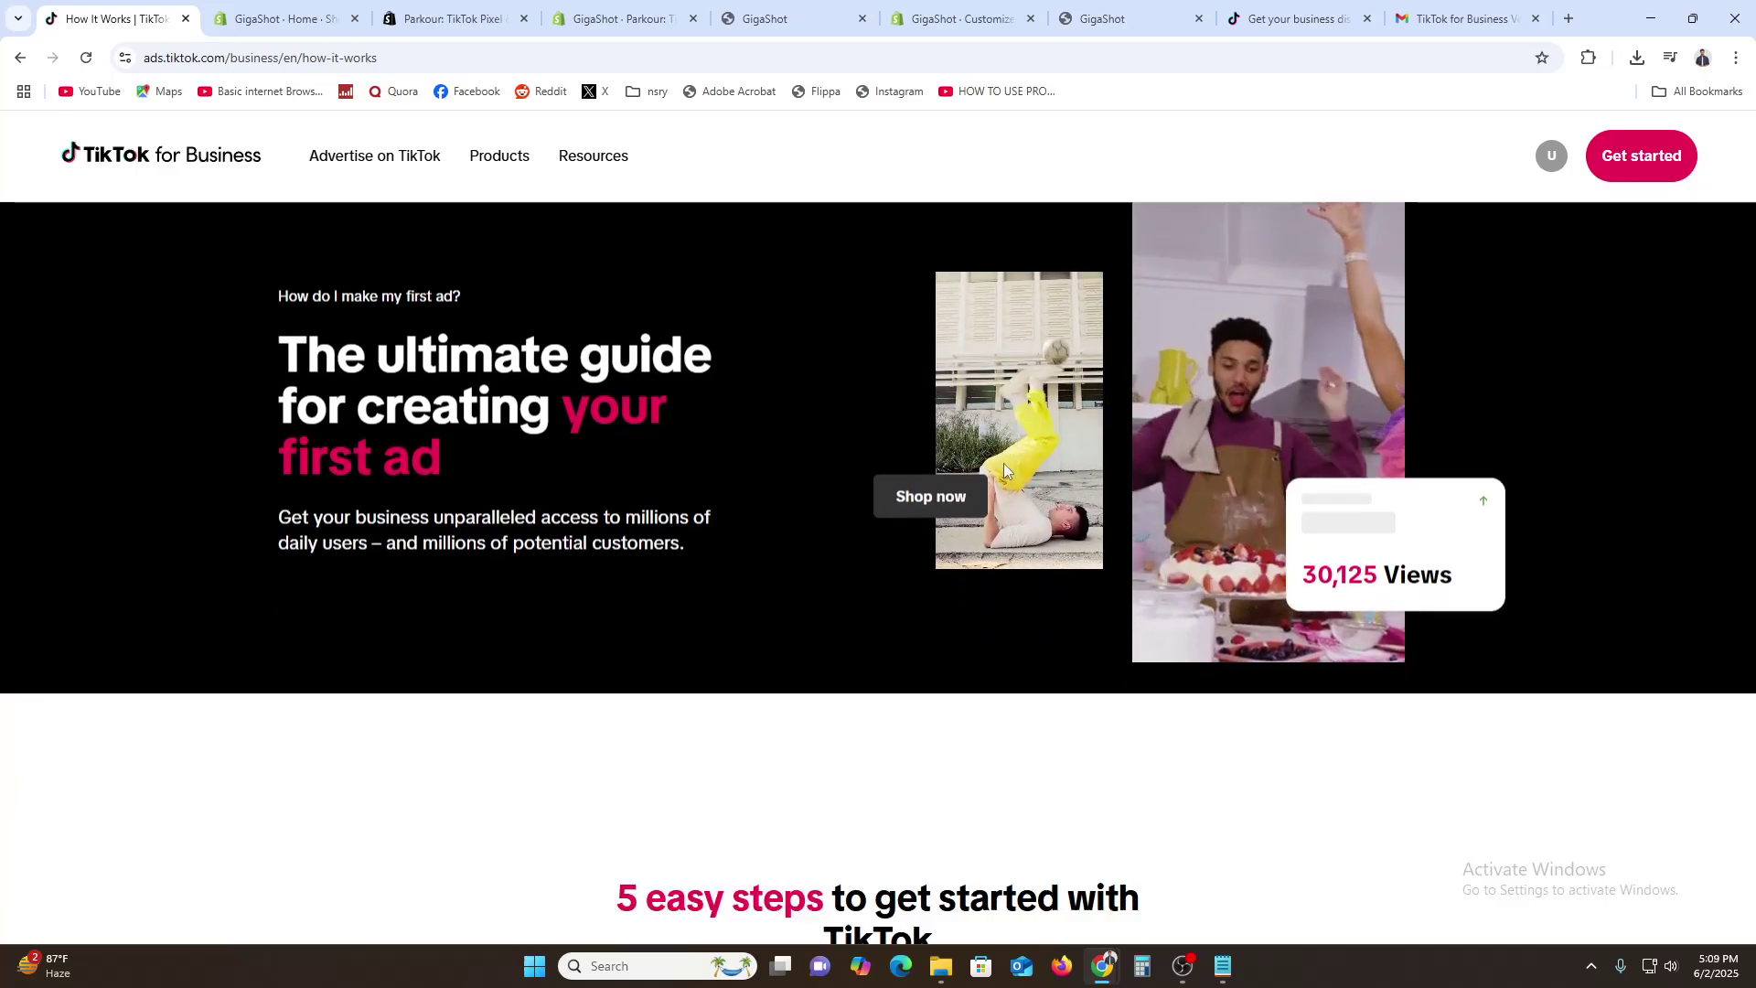
pyautogui.scroll(-5, 1003, 468)
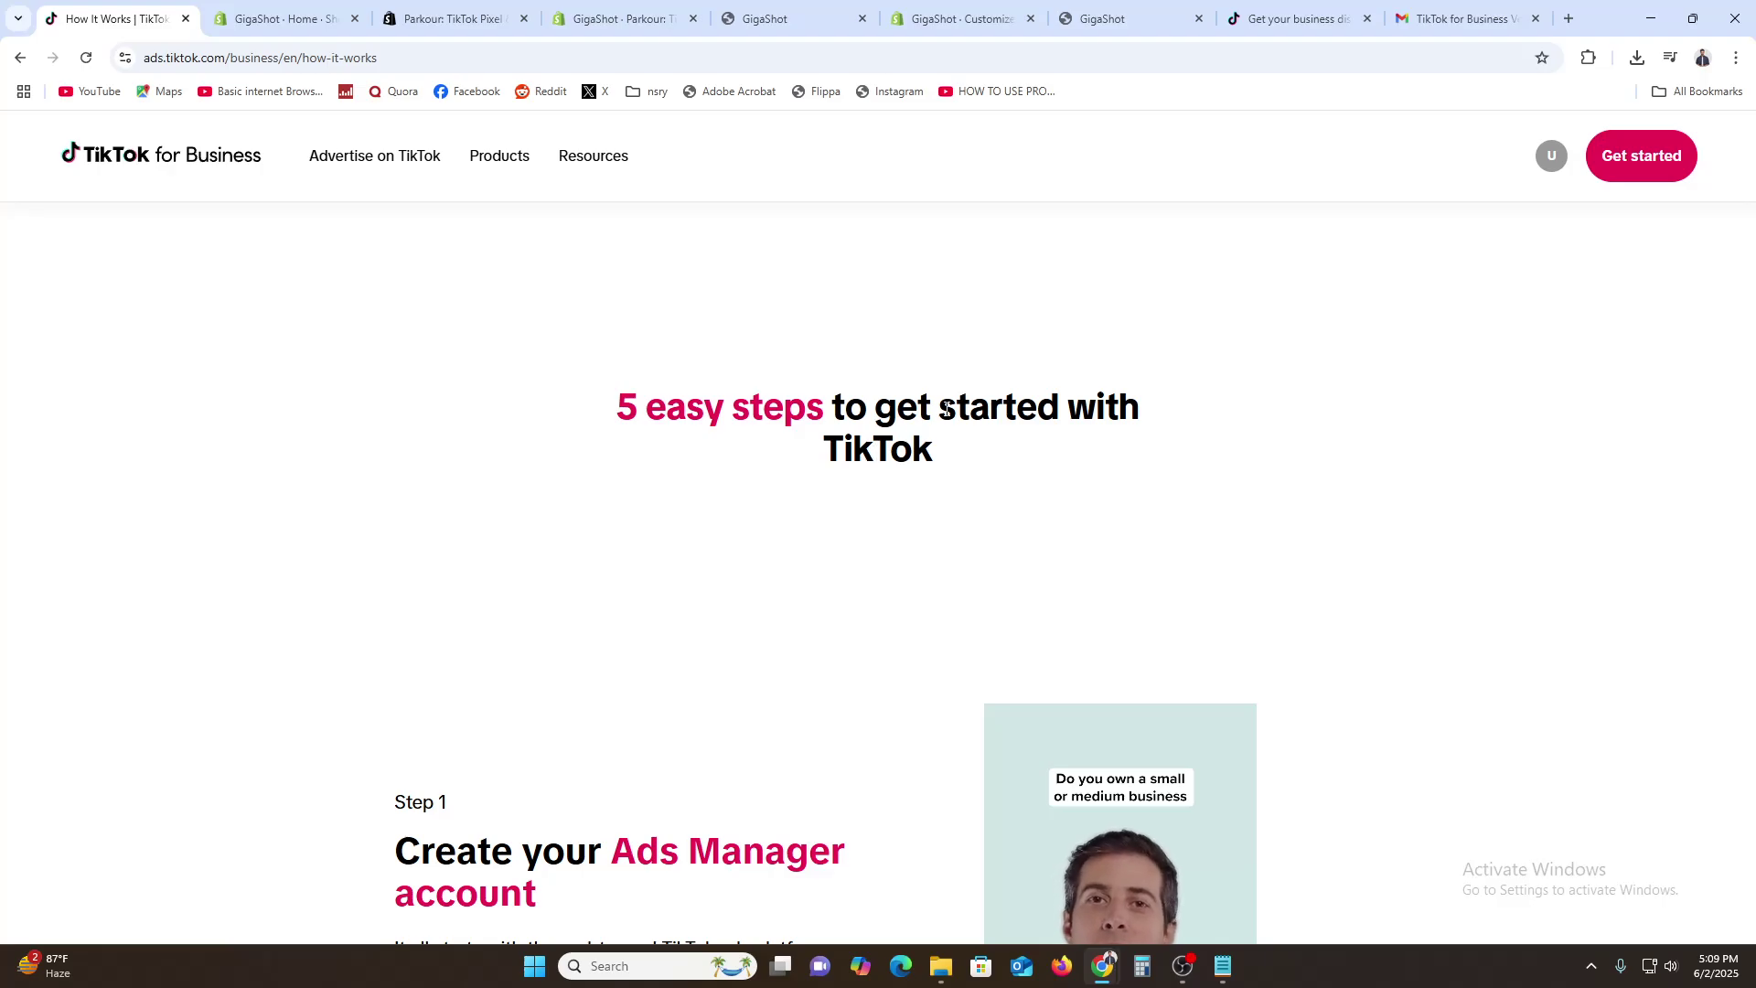
pyautogui.scroll(-6, 1016, 441)
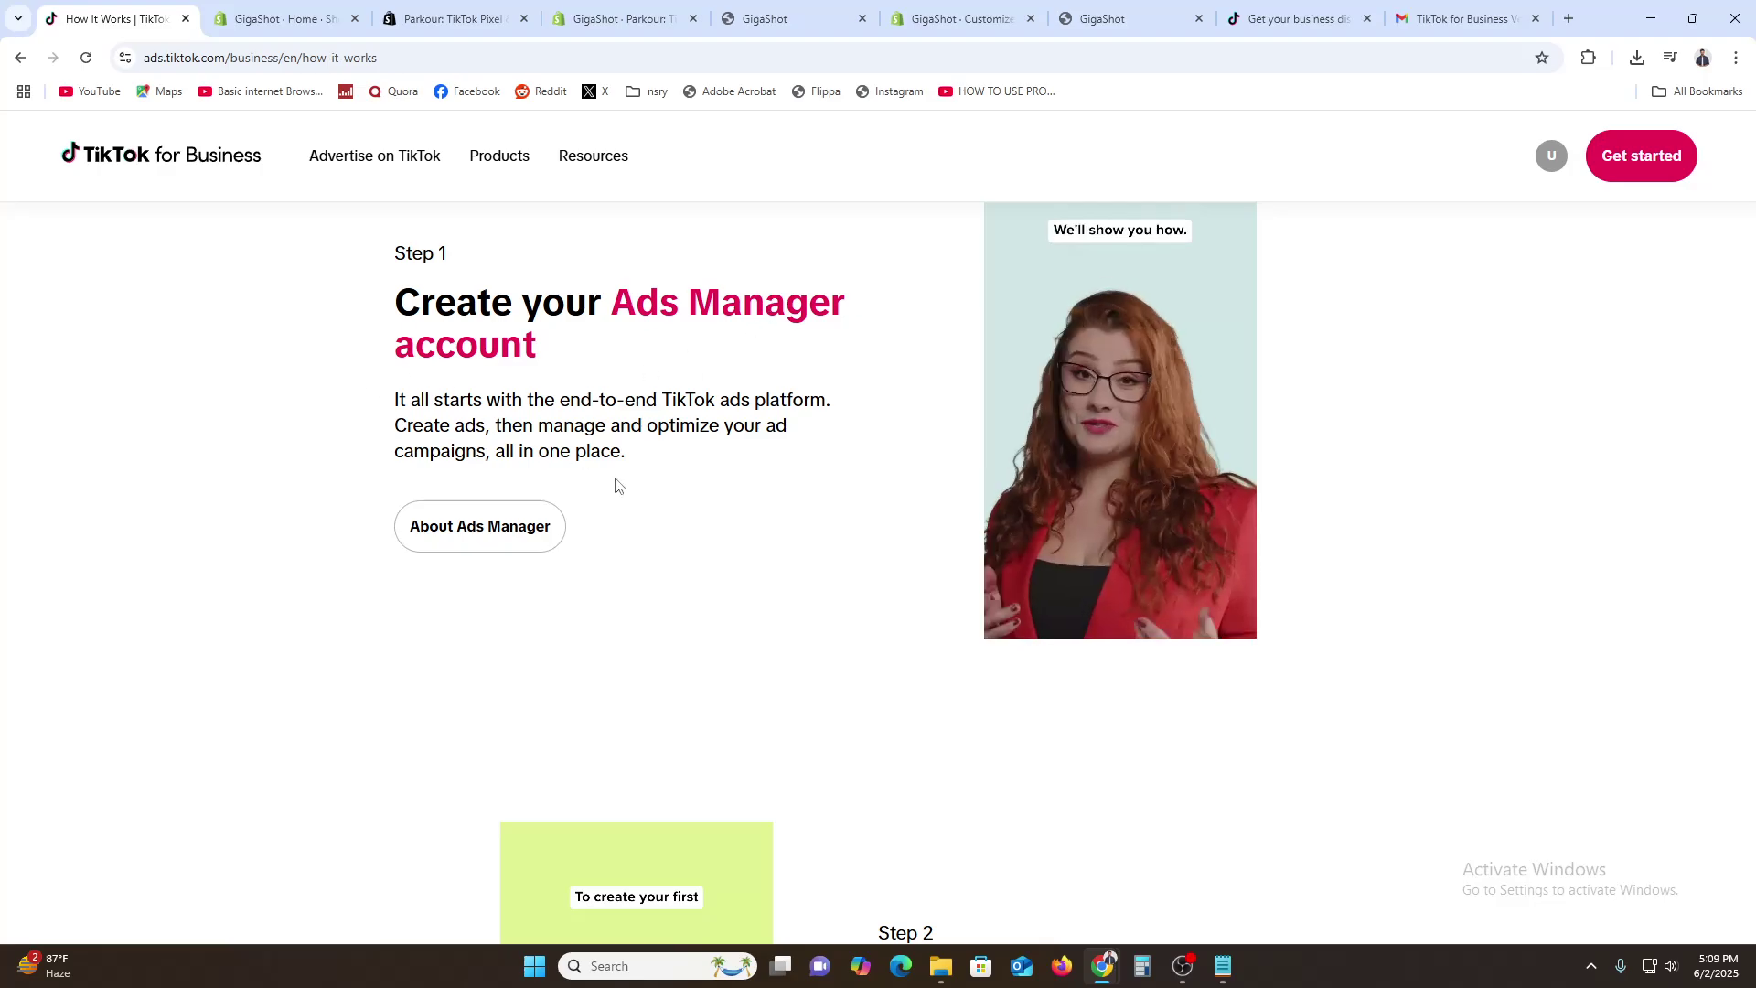
pyautogui.scroll(-7, 667, 530)
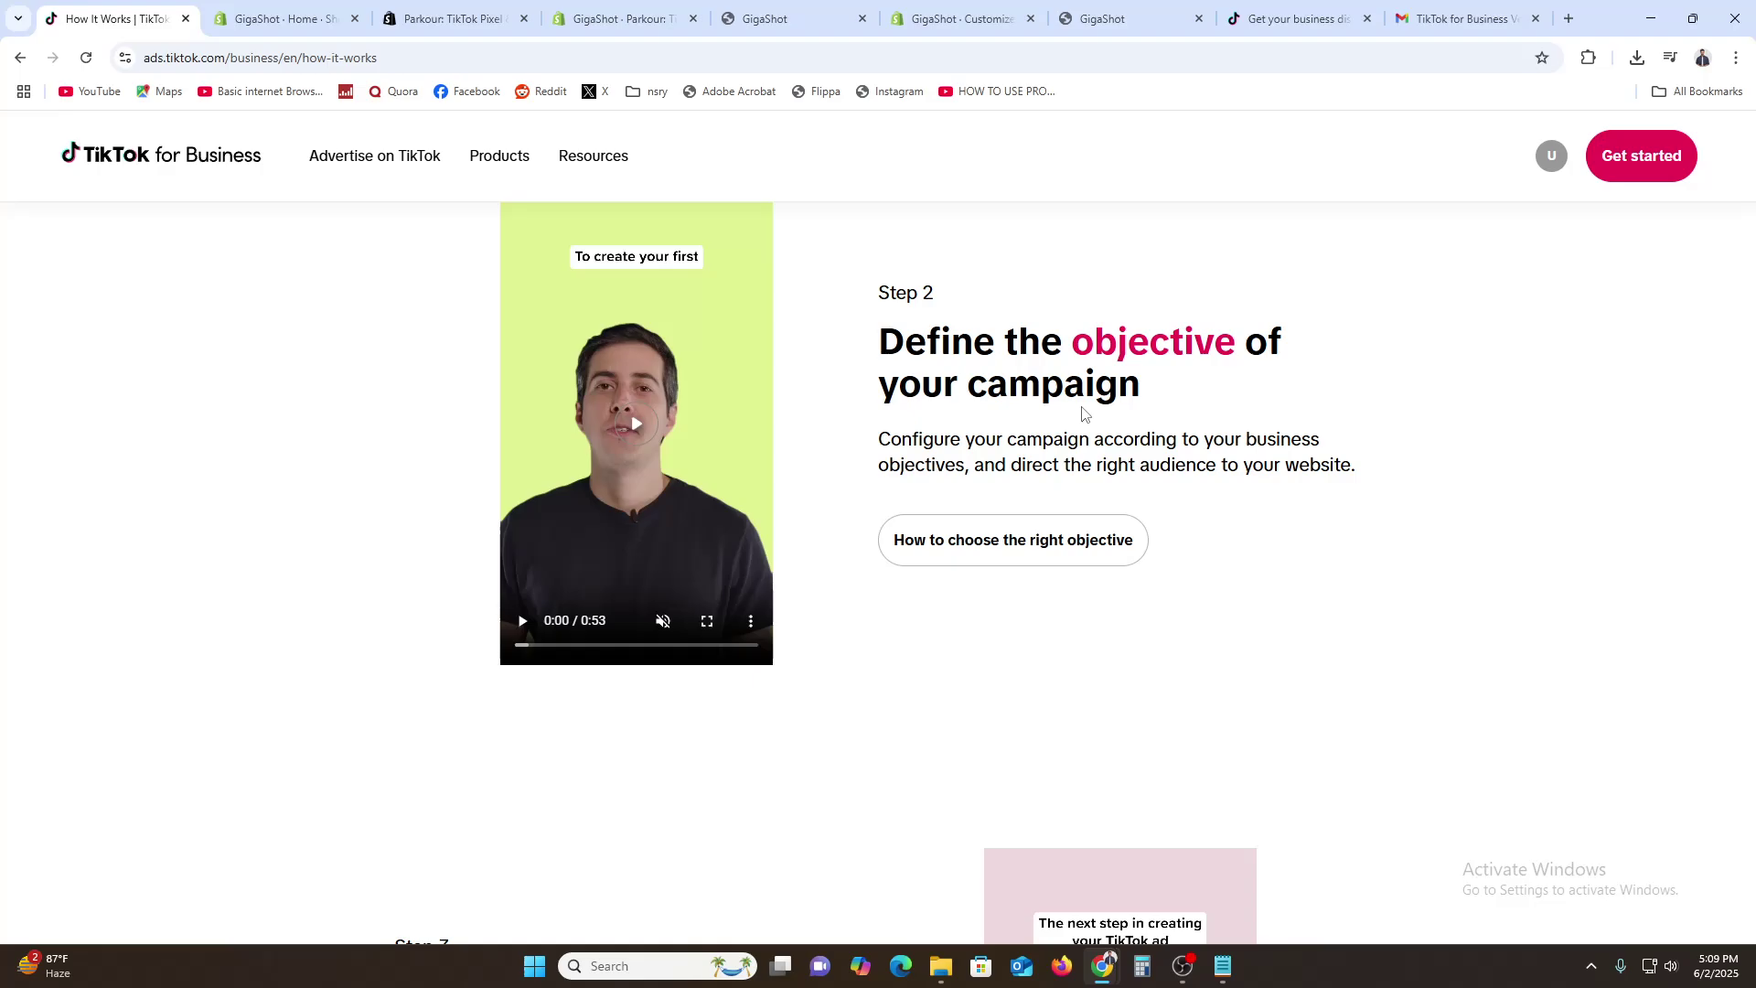
pyautogui.scroll(-5, 1102, 412)
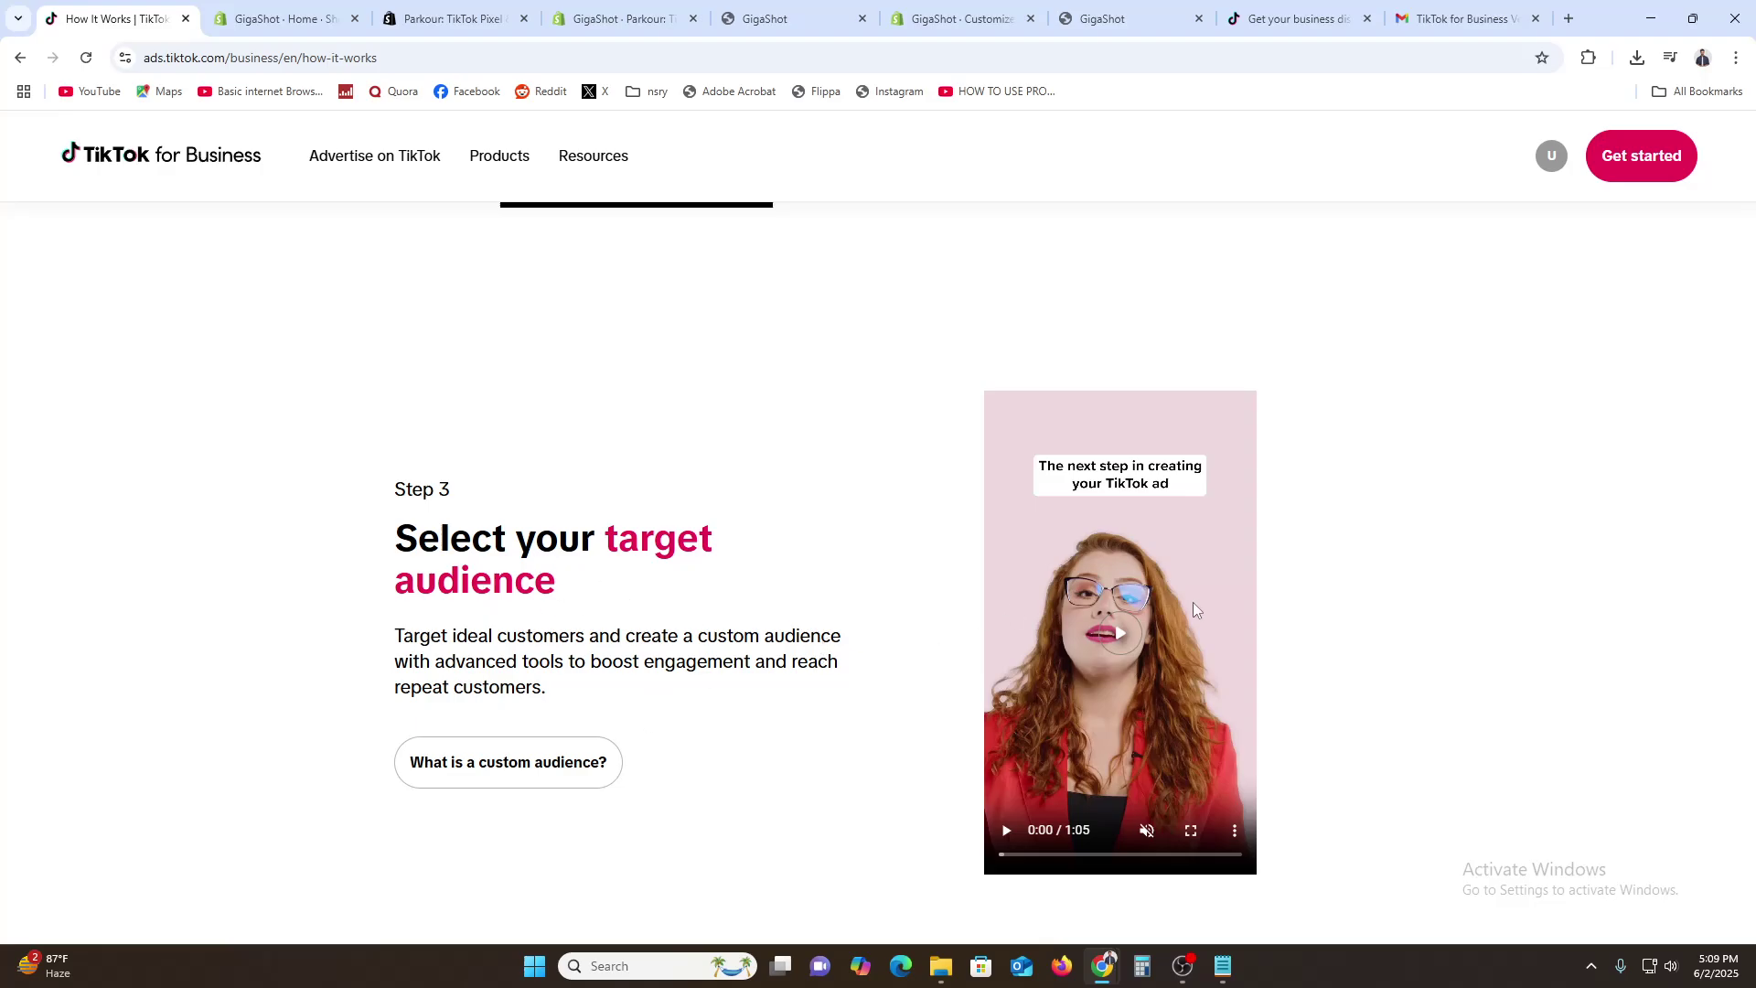
pyautogui.click(1119, 641)
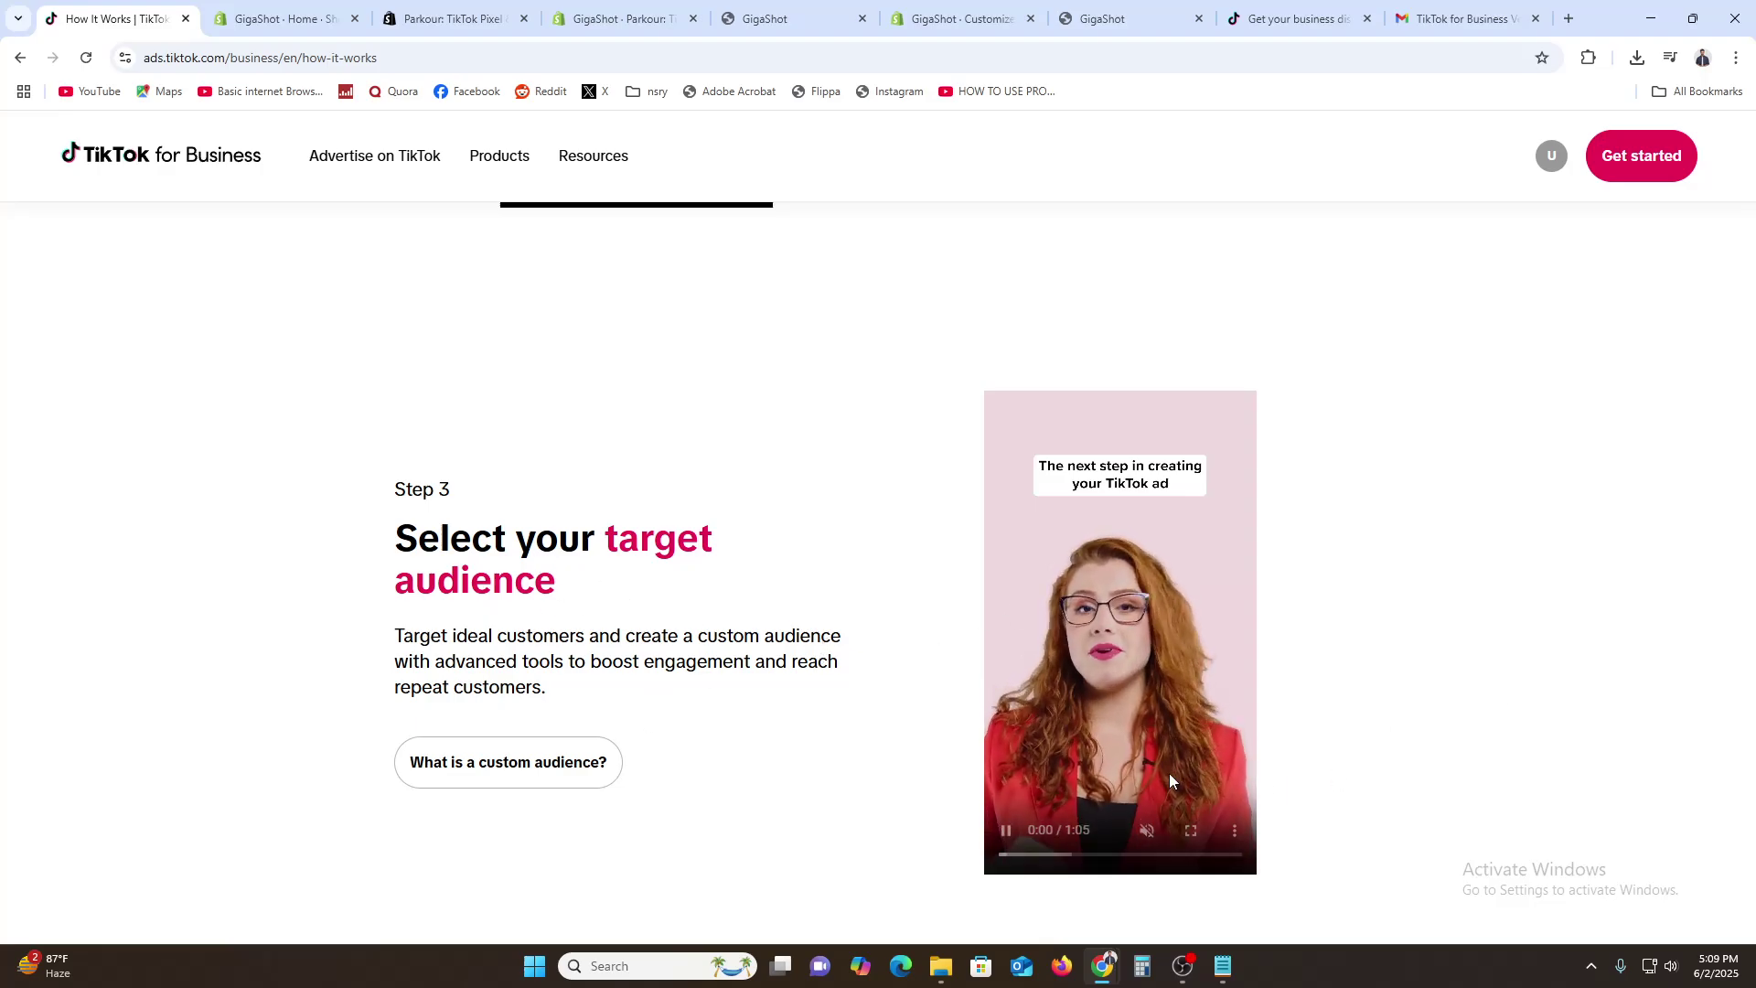
pyautogui.click(1146, 832)
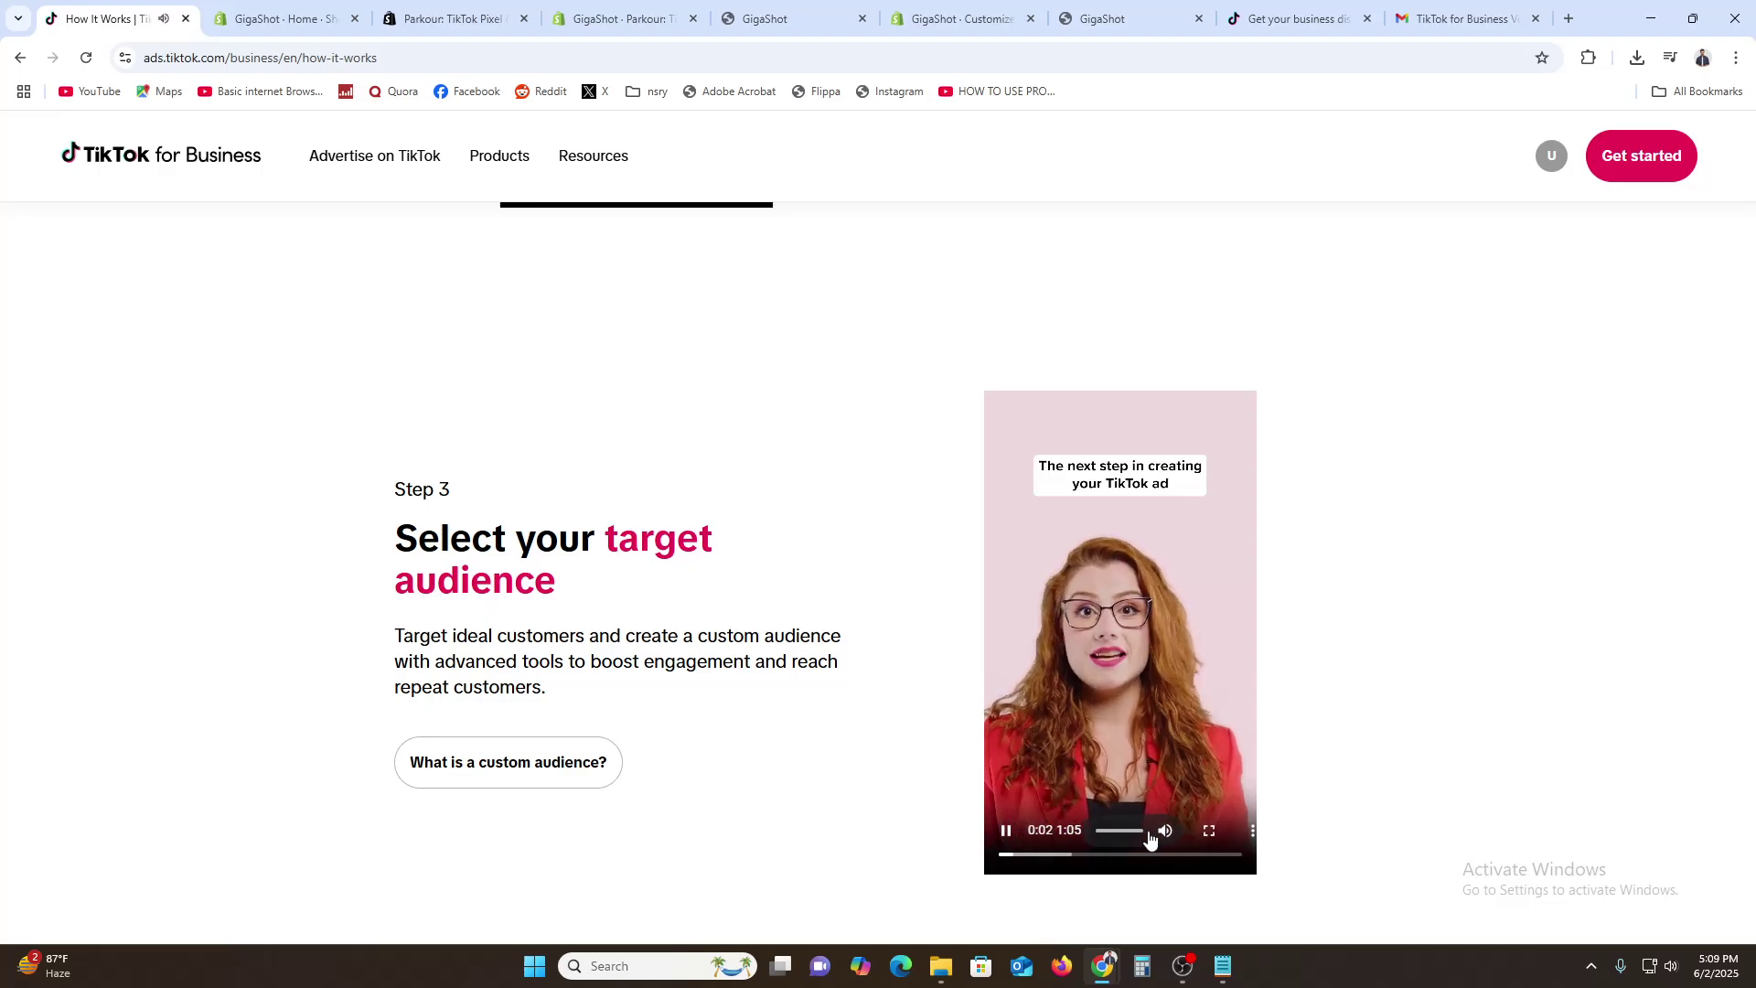
pyautogui.click(1163, 830)
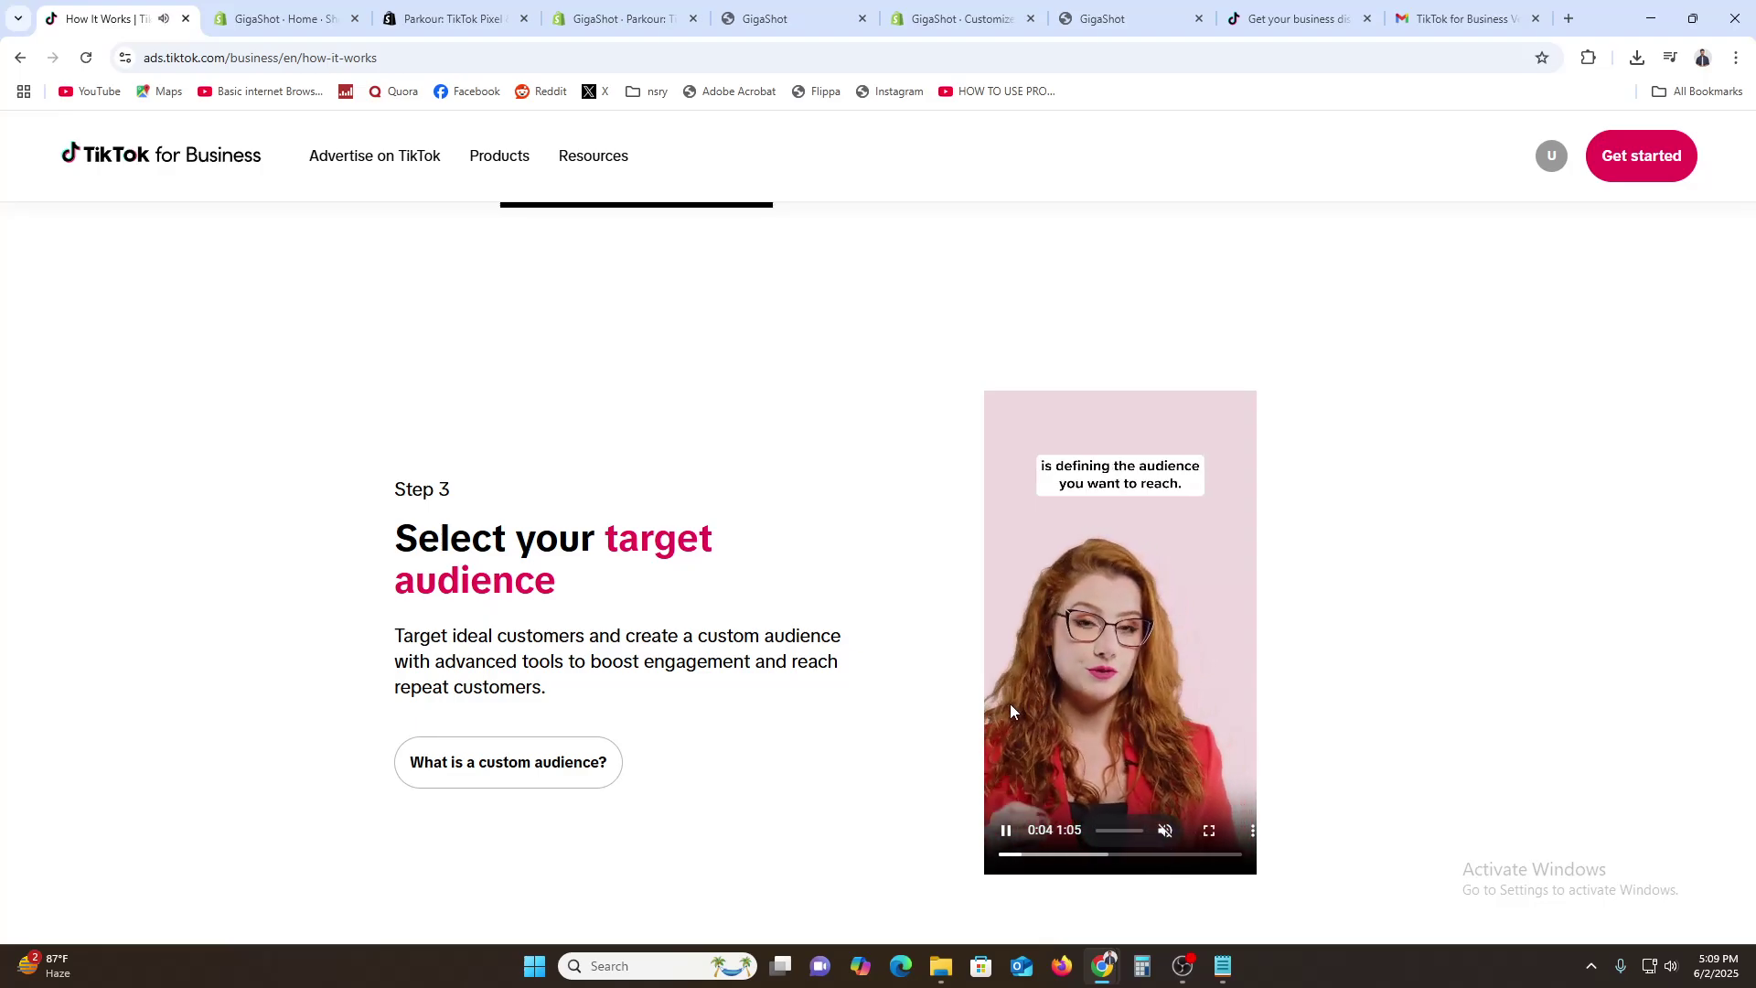
# Review the guide's sections on custom audiences, setting the budget, and choosing the campaign video.
pyautogui.scroll(-3, 915, 742)
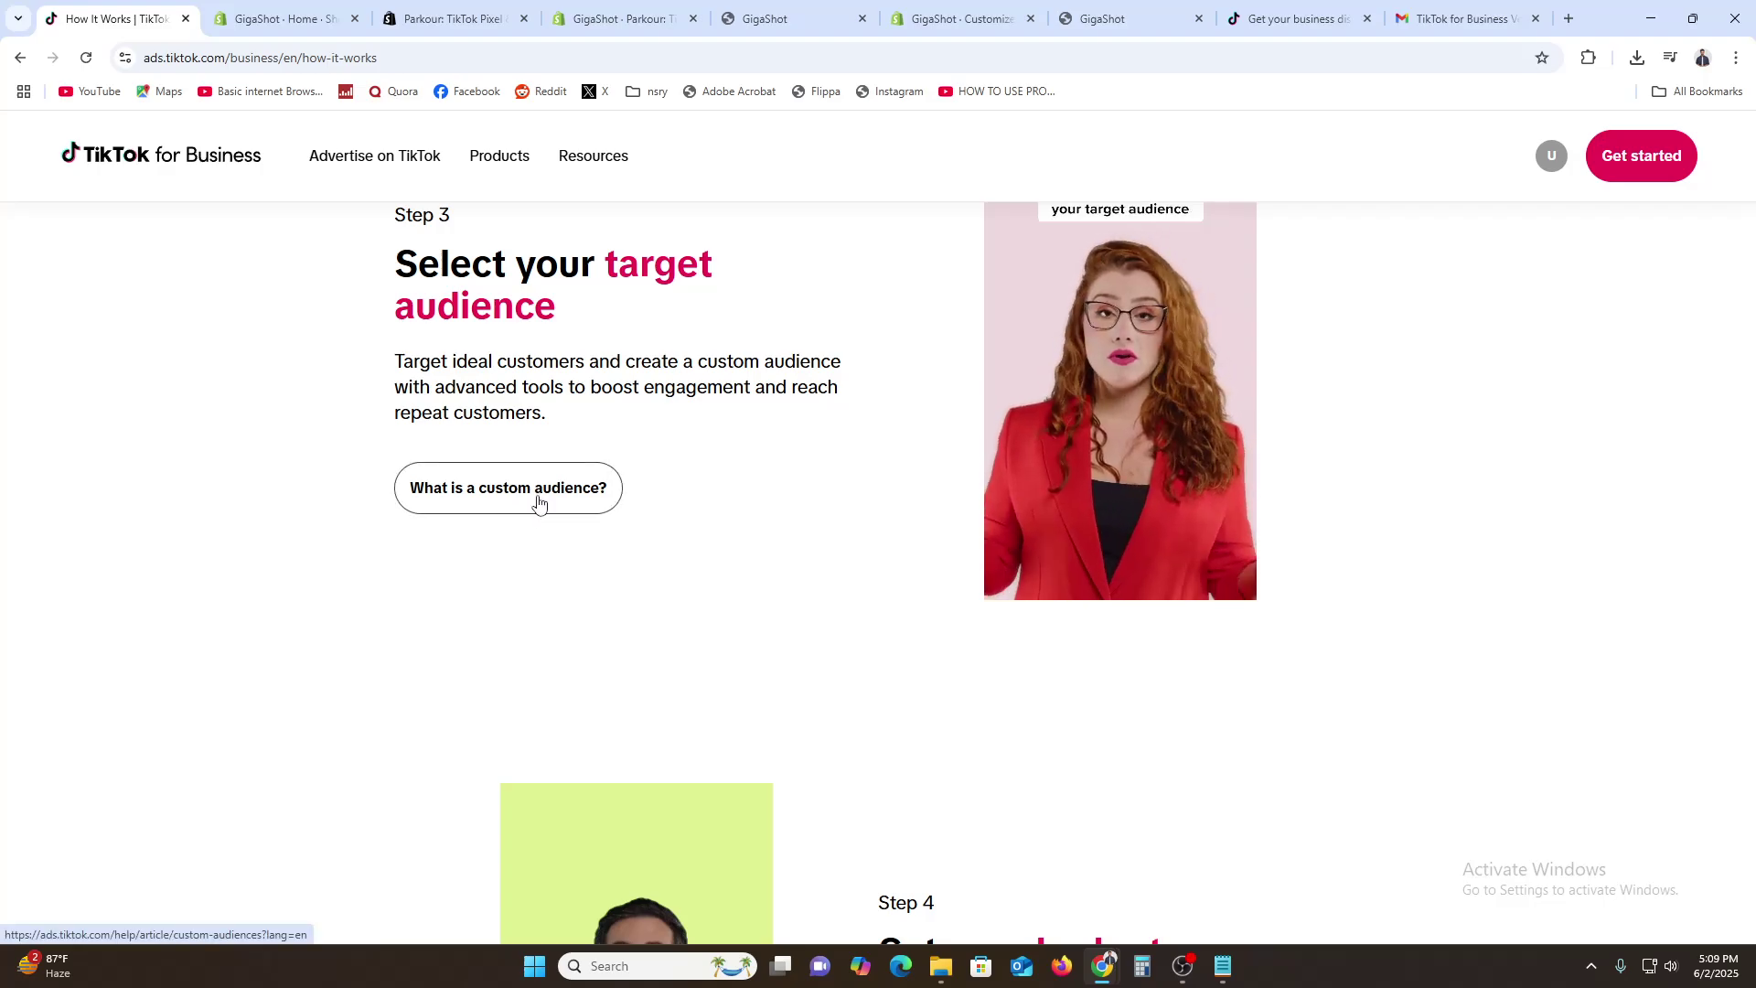
pyautogui.scroll(-3, 539, 503)
pyautogui.scroll(-3, 540, 501)
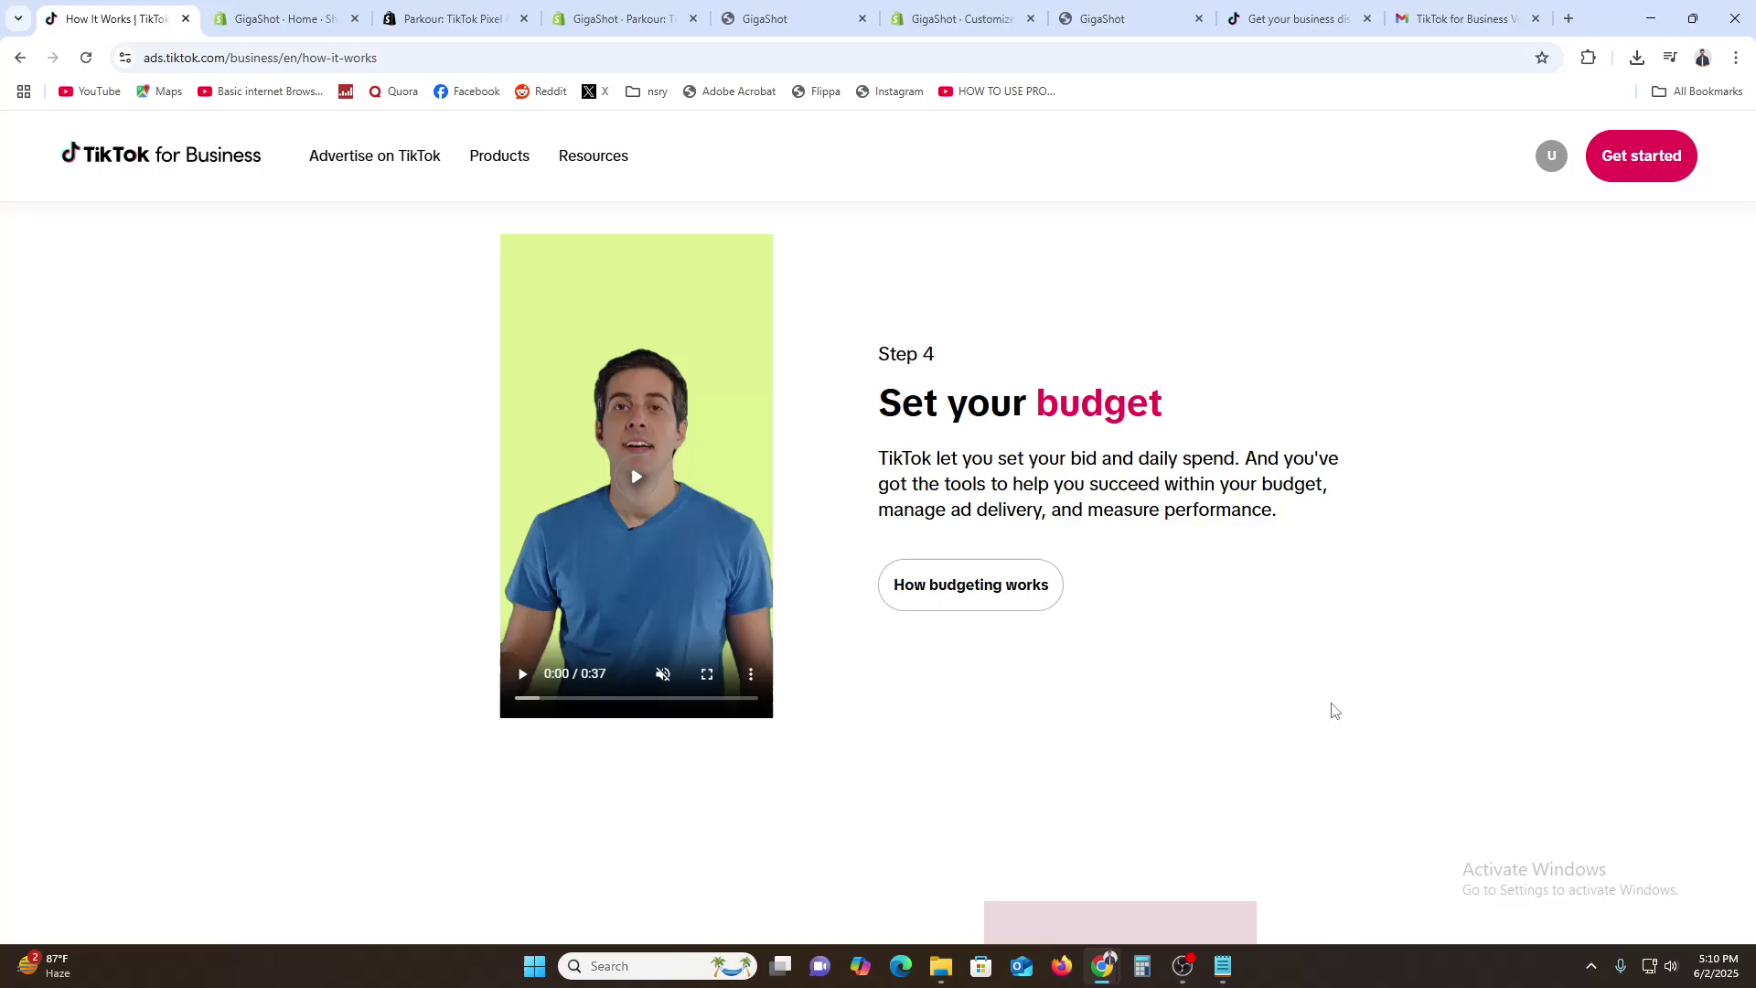
pyautogui.scroll(-5, 1333, 705)
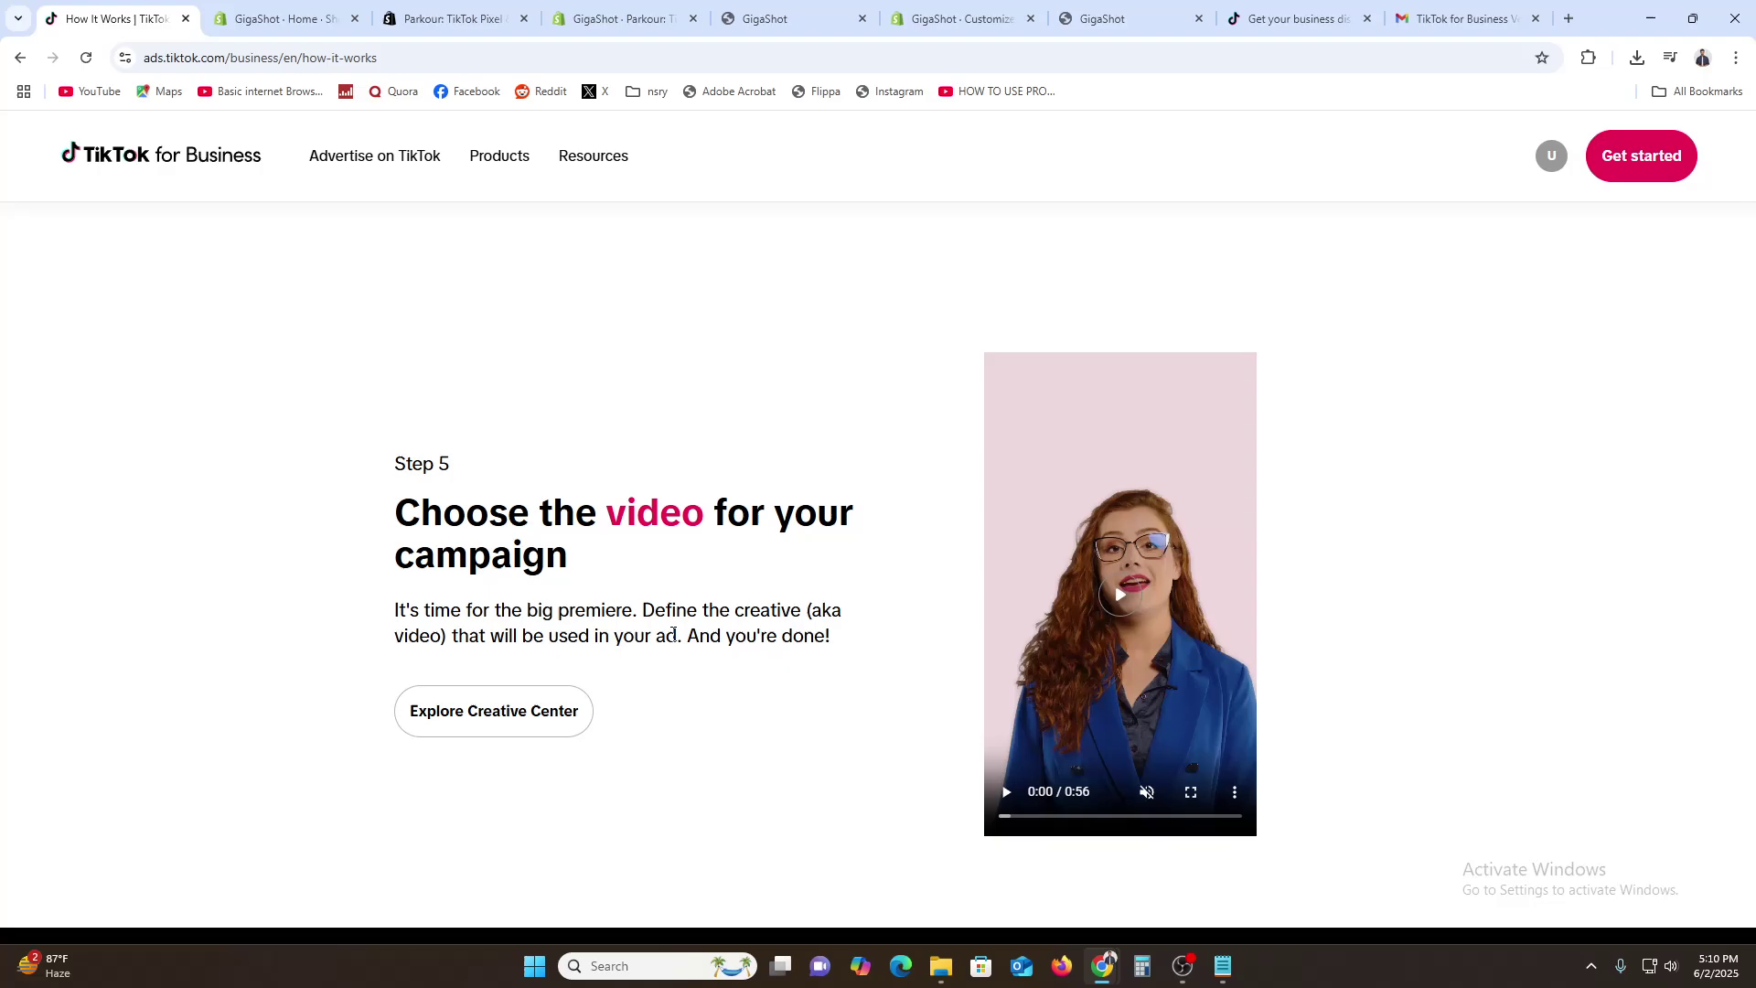
pyautogui.scroll(-4, 673, 633)
pyautogui.scroll(2, 663, 632)
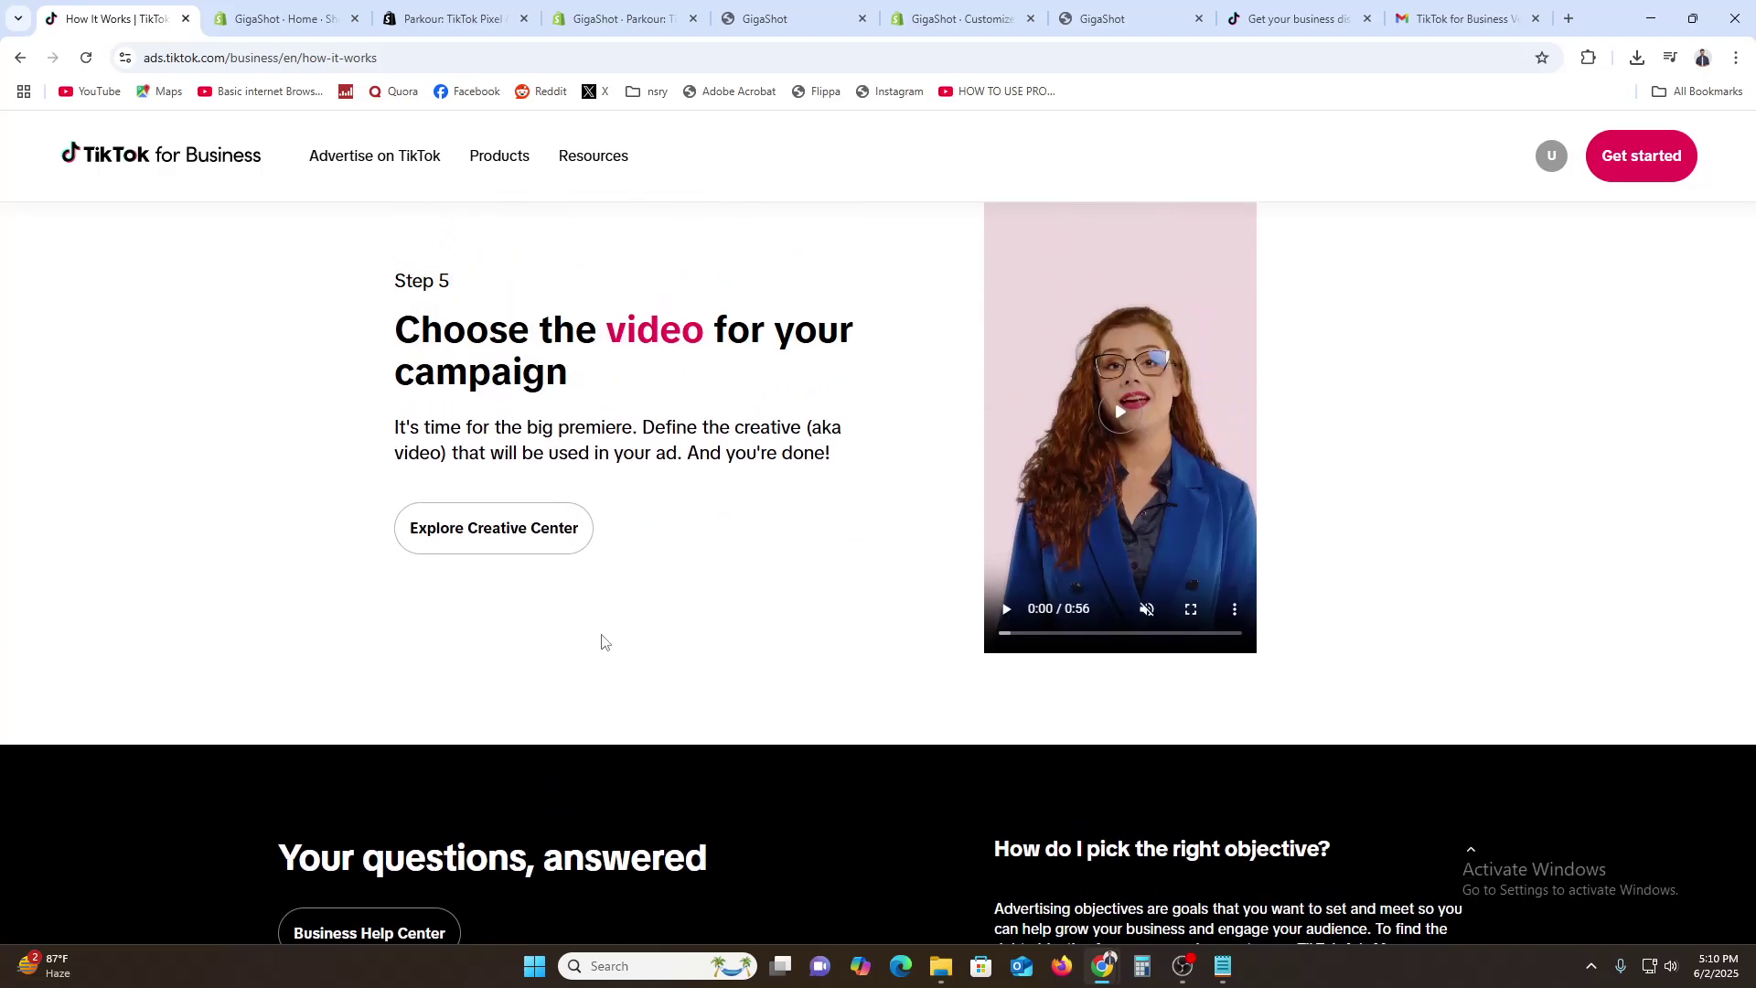